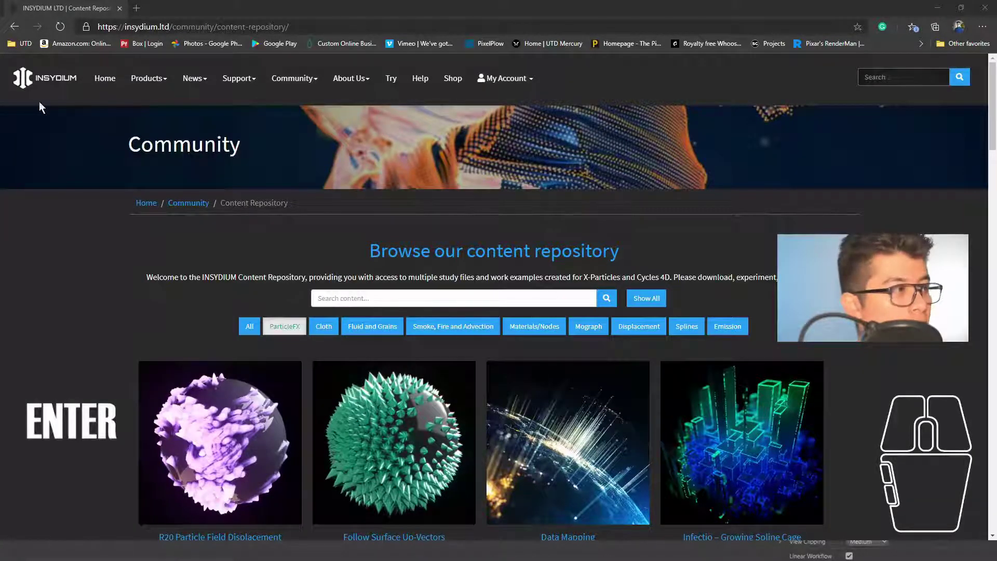
From the INSYDIUM home page, open the Community Content Repository and filter the examples by ParticleFX.
click(54, 84)
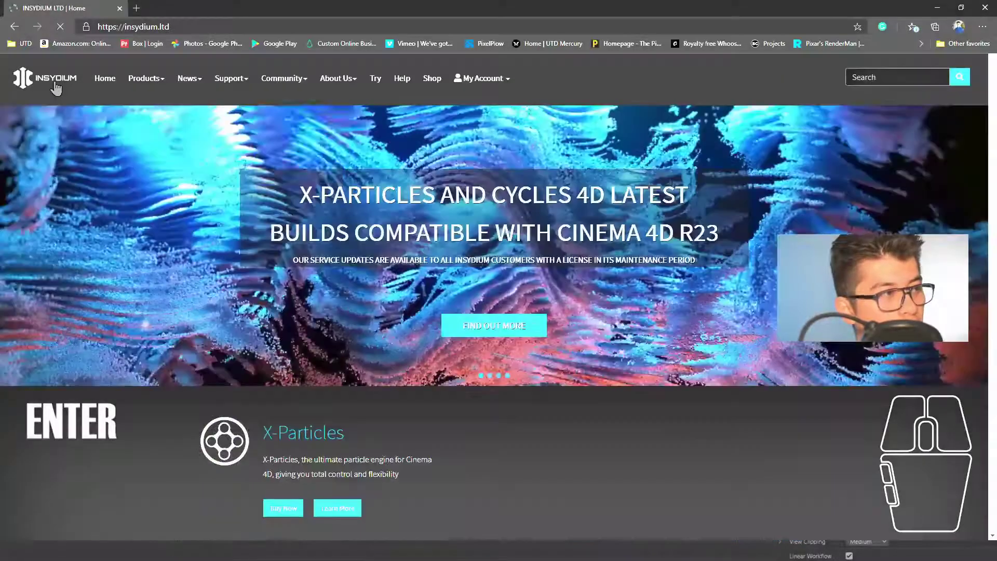
mouse_move(284, 79)
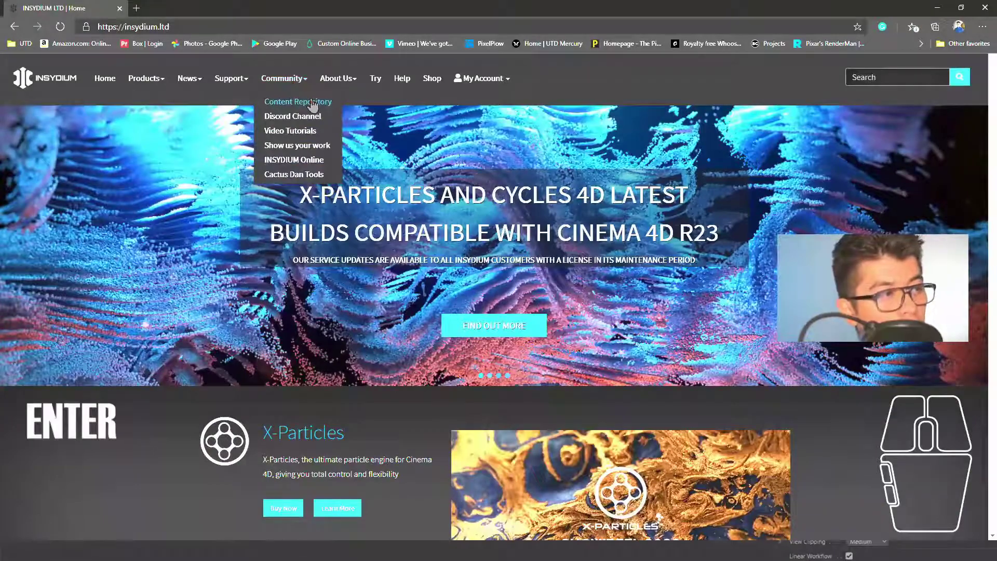
click(312, 105)
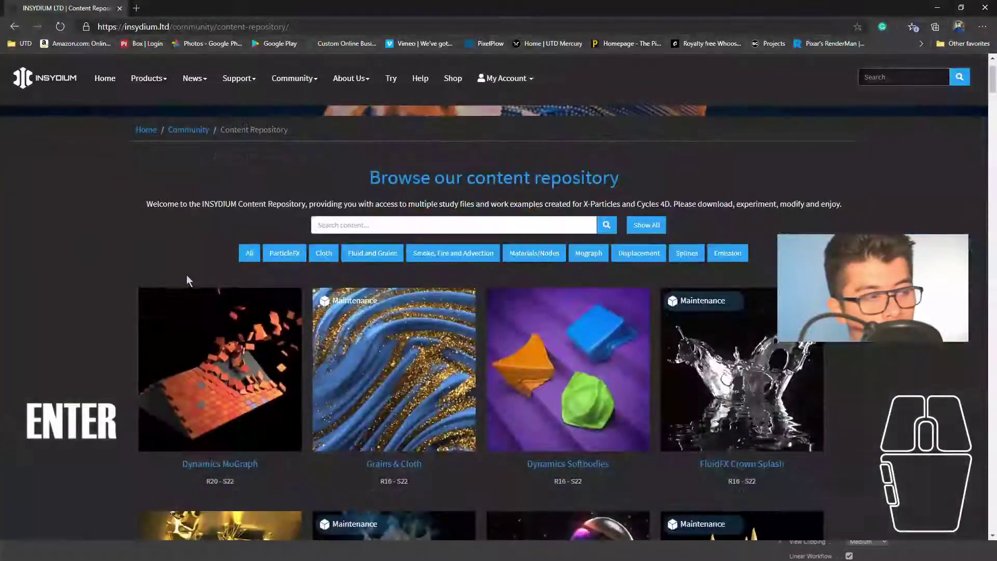
click(292, 254)
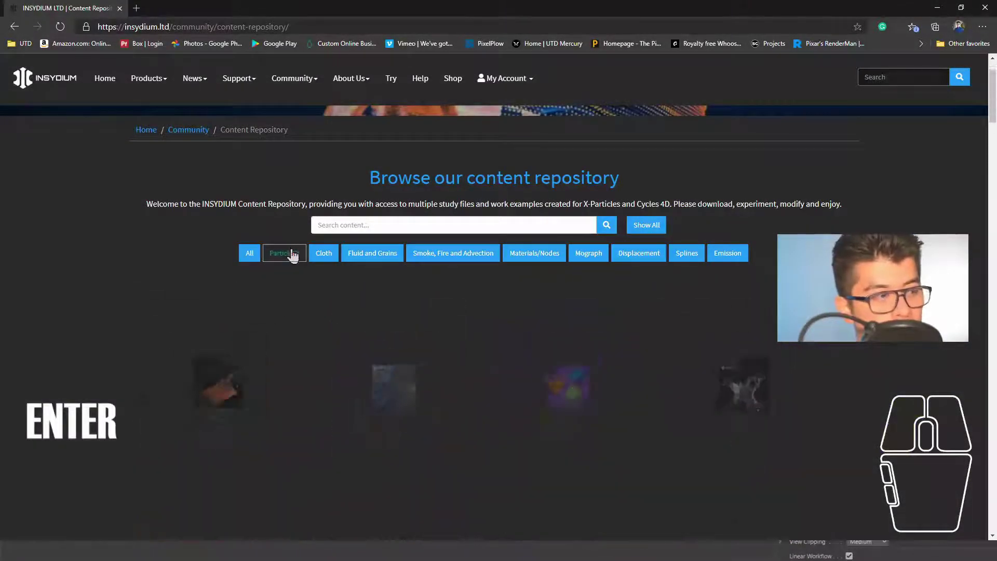
Find the Particle Portal example among the ParticleFX results and open it.
scroll(92, 260, down, 5)
scroll(92, 259, down, 15)
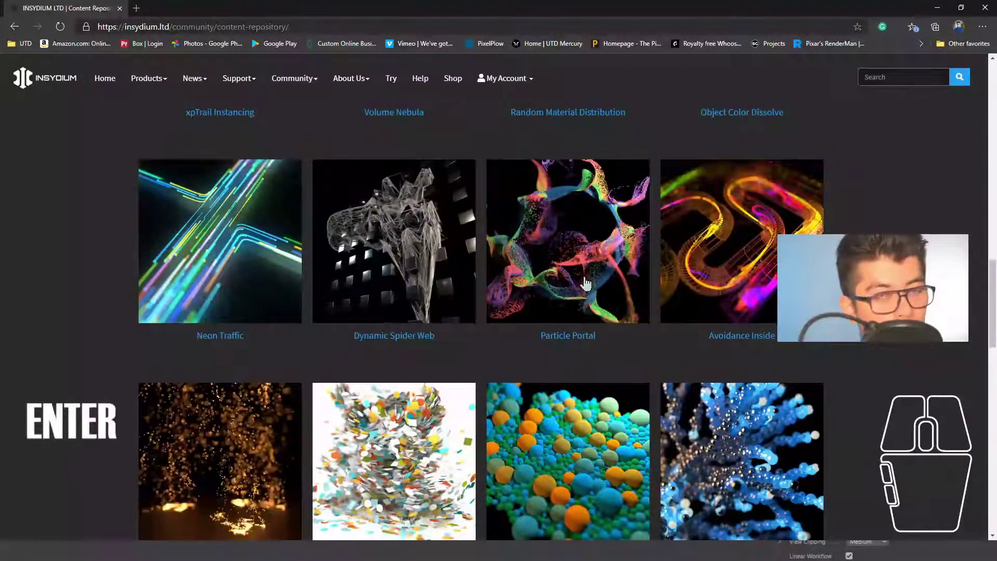
click(588, 268)
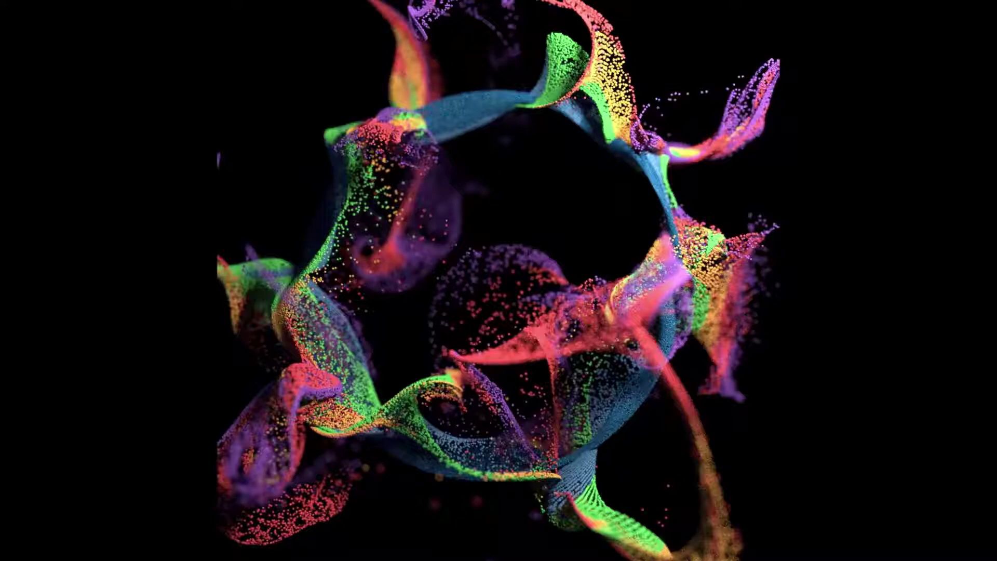
key(Return)
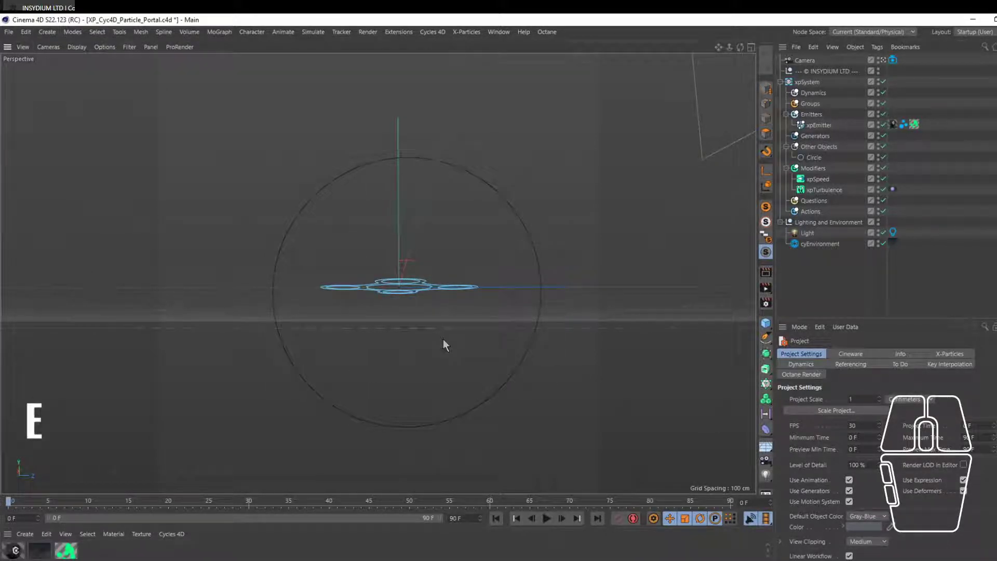
Switch to Cinema 4D and play the Particle Portal simulation from the first frame, stopping it near the end.
click(495, 518)
click(547, 518)
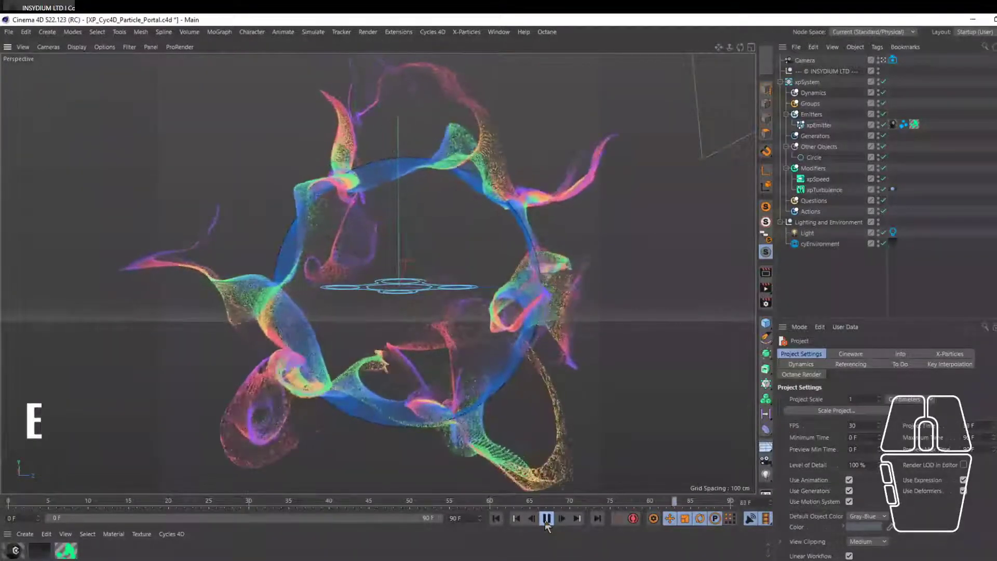
click(547, 518)
Set the project's end frame to 300 and extend the preview range to 300 F.
drag(462, 518, 439, 519)
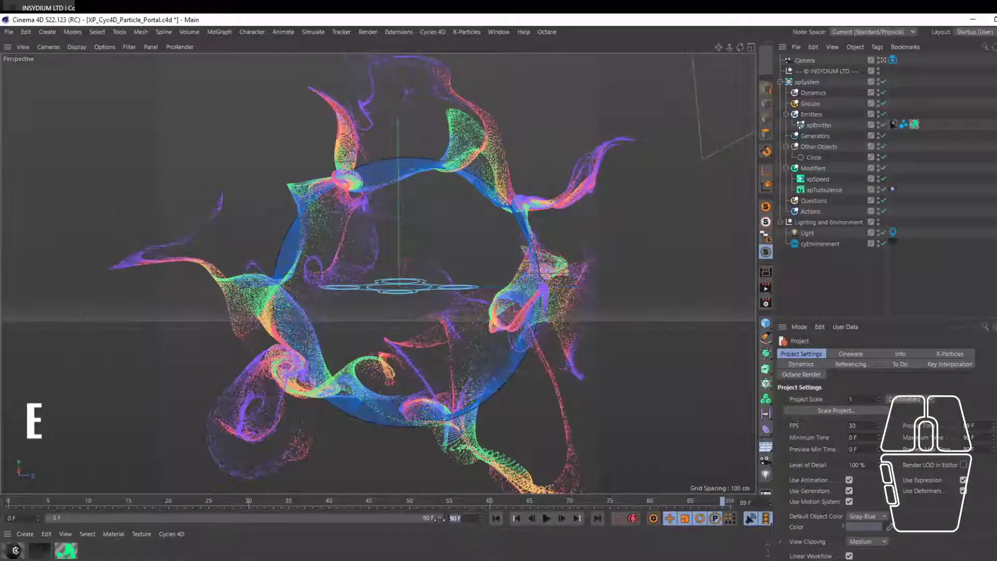
text(300)
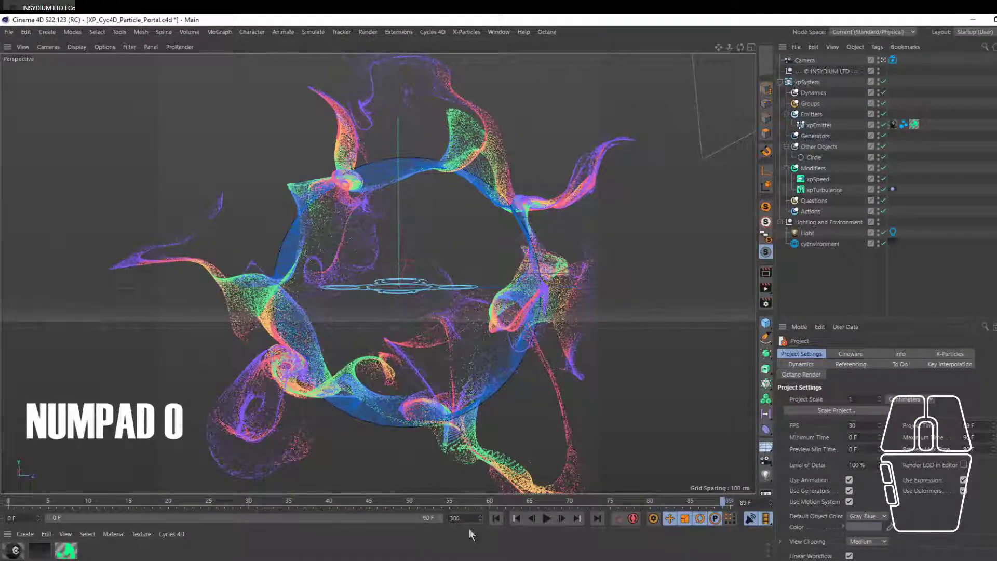
click(479, 554)
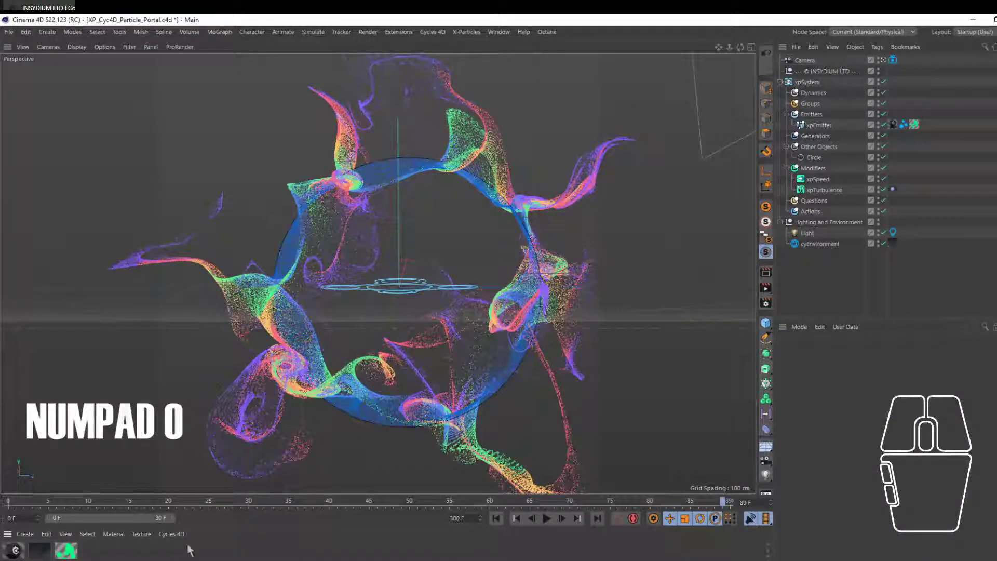
drag(196, 548, 463, 547)
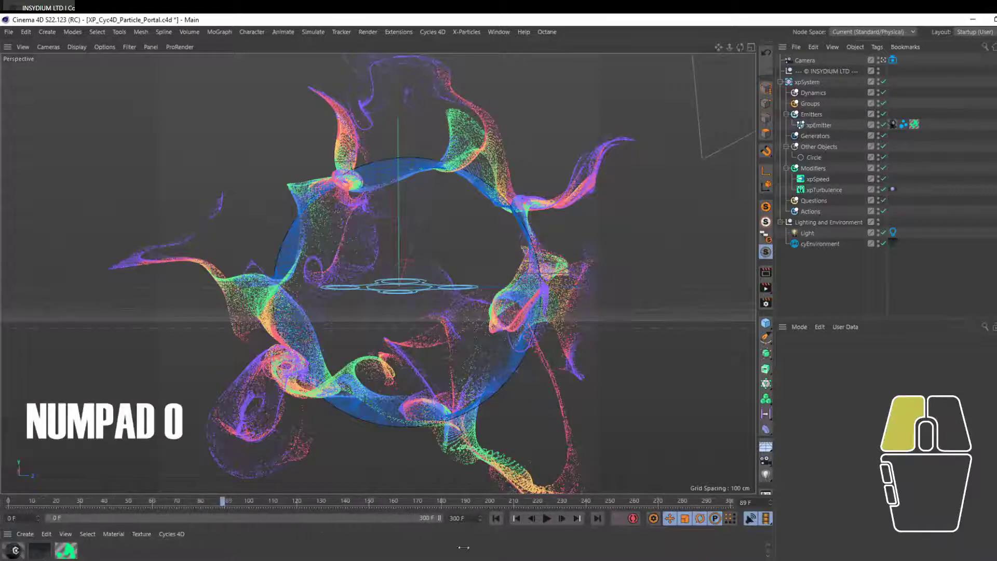
Play the particle simulation from frame 0 over the extended range and stop it in the last third.
click(494, 519)
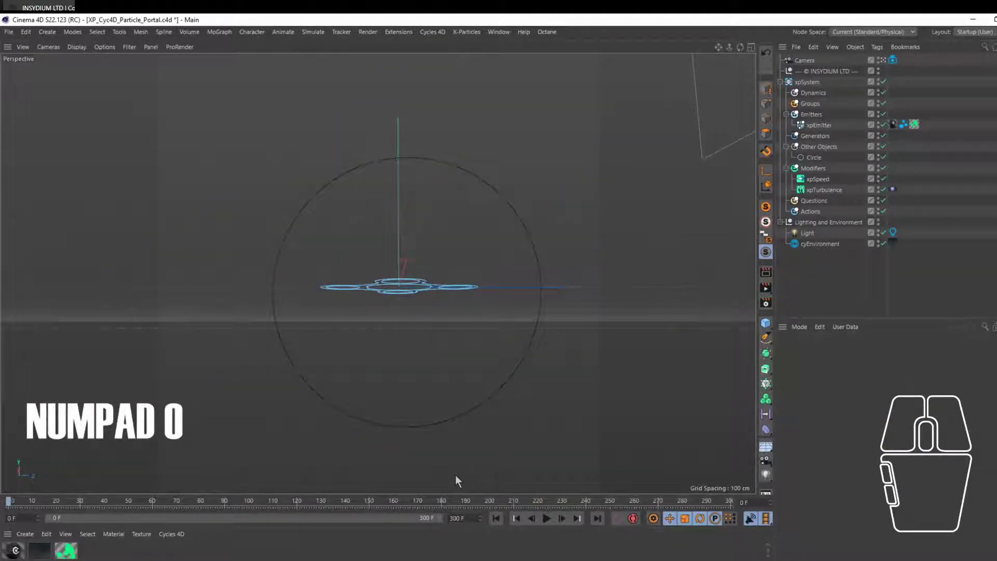
click(513, 537)
click(547, 518)
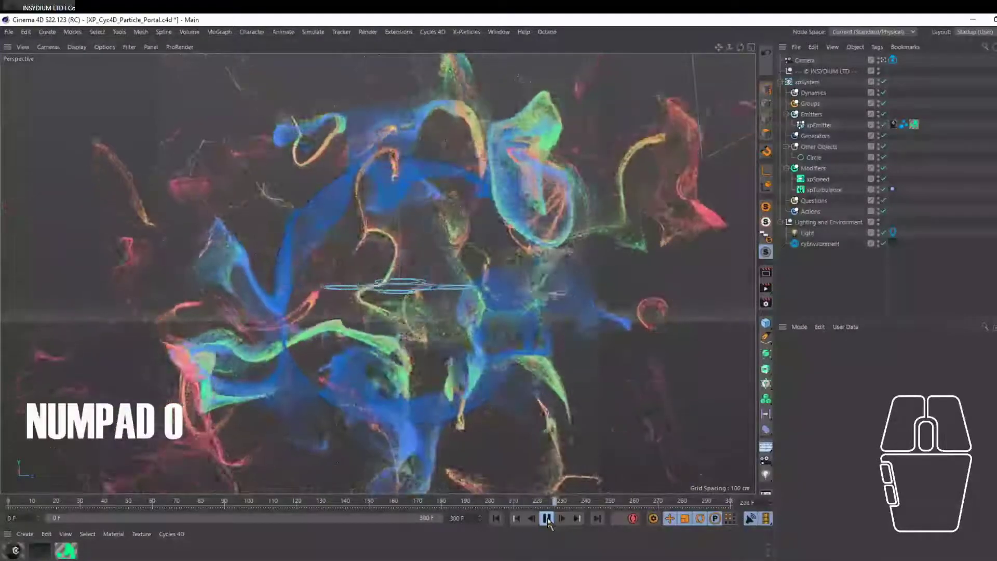
click(546, 518)
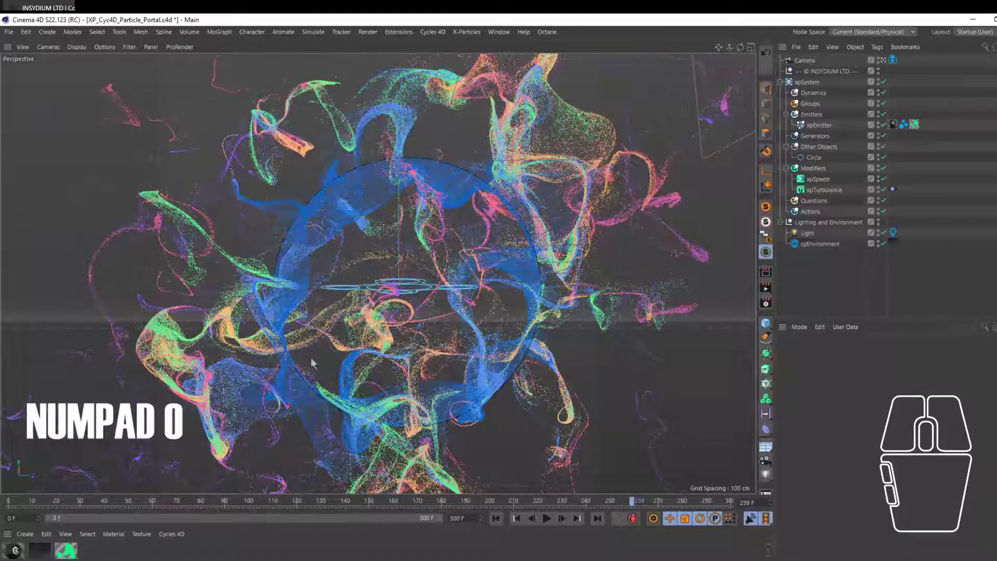
Return to frame 0, leave the scene Camera's view for an angled view of the circle, and hide the Camera in the viewport.
key(KP_0)
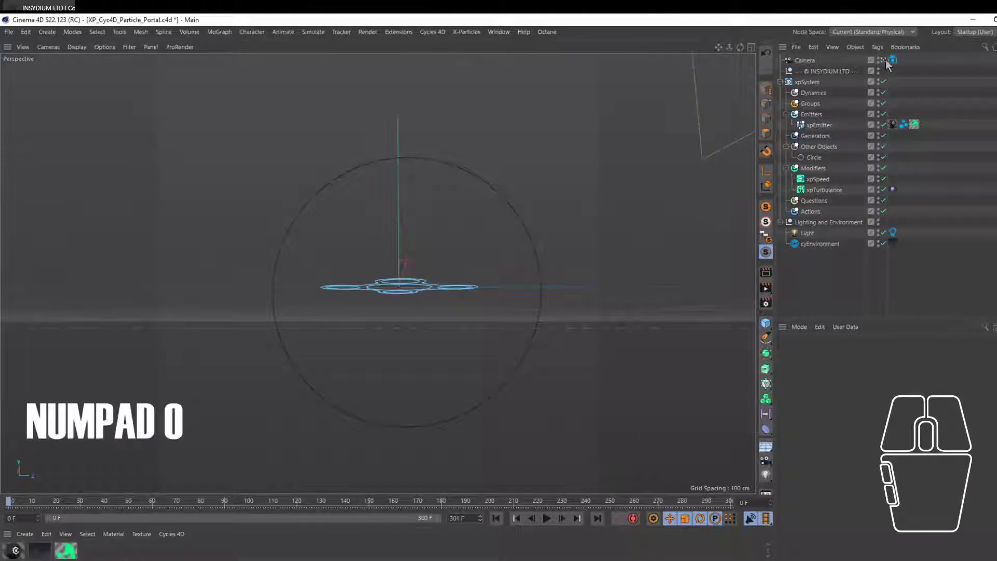
click(882, 62)
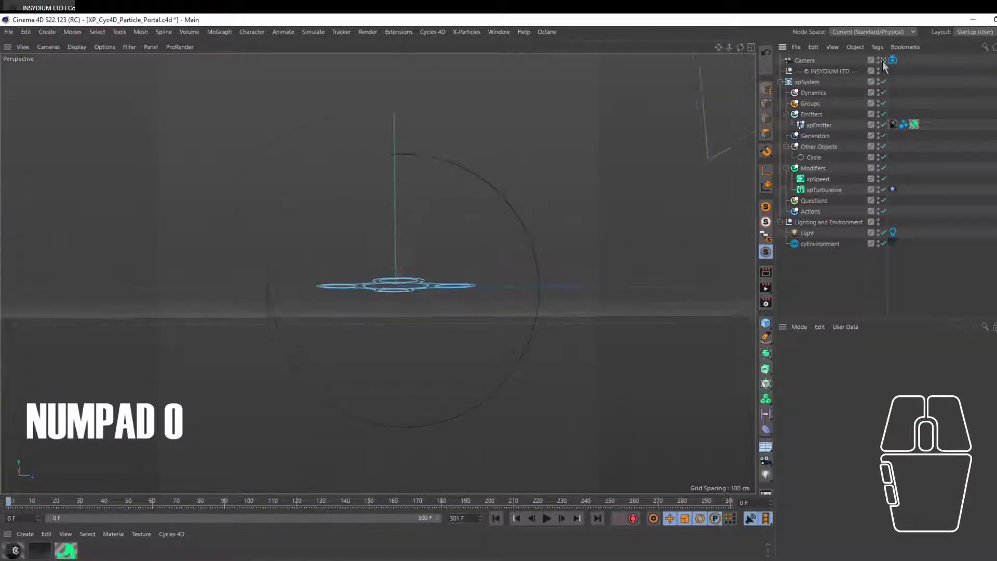
mouse_move(406, 259)
mouse_down()
mouse_move(422, 240)
mouse_move(403, 271)
mouse_up()
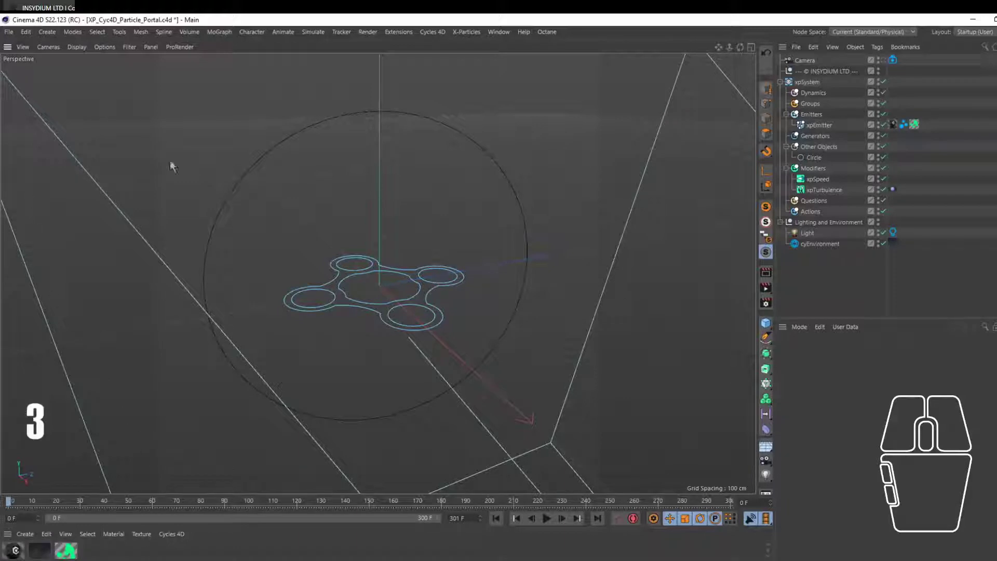
click(877, 60)
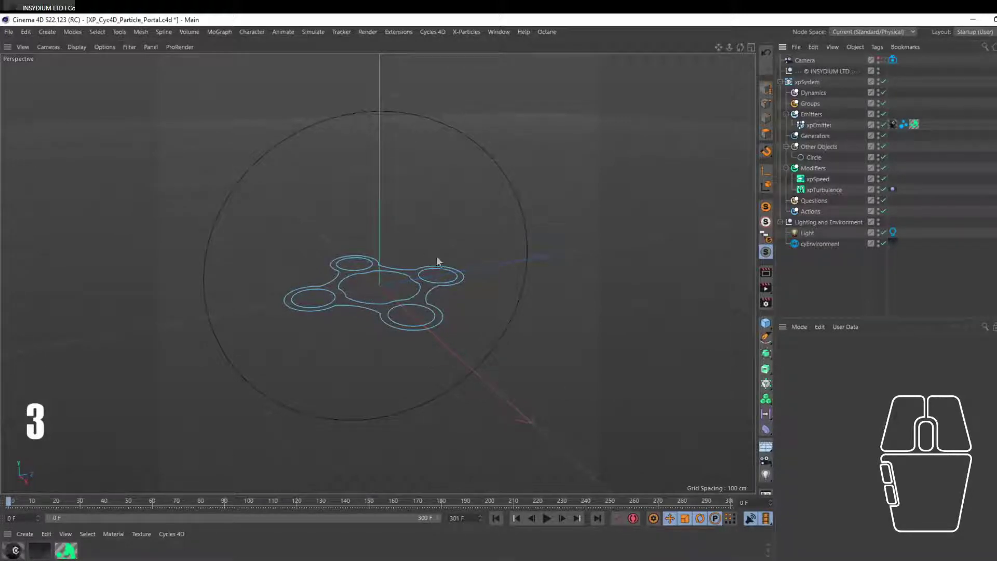
Hide the xpSystem object's icon in the viewport and deselect everything.
click(807, 82)
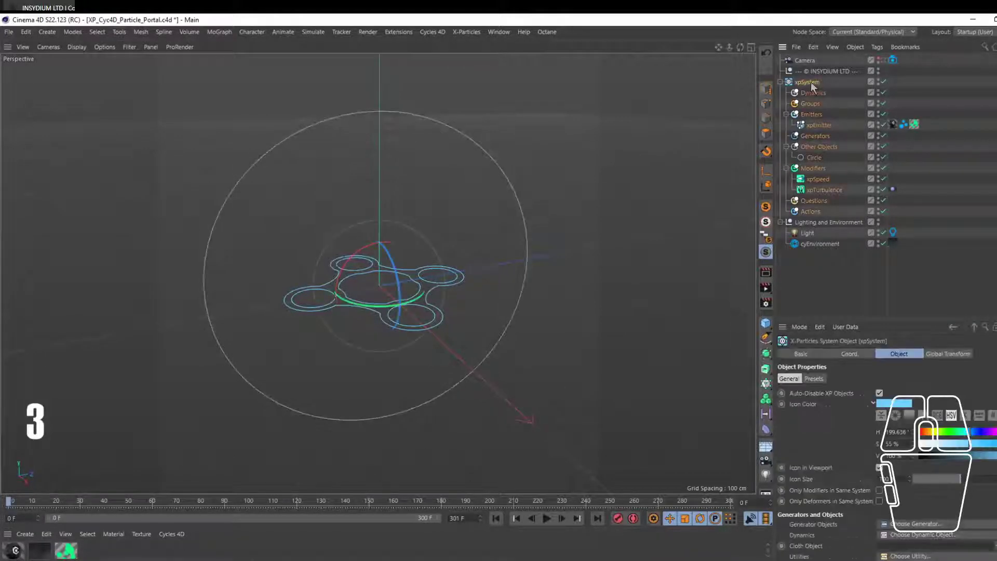
click(819, 125)
click(807, 82)
click(879, 468)
click(568, 326)
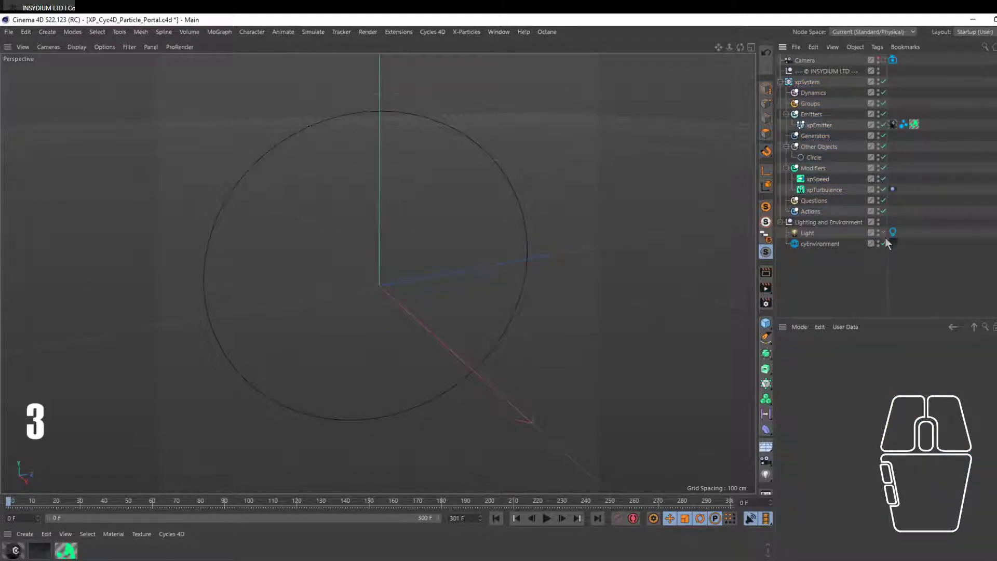
Collapse the Lighting and Environment and Modifiers groups, with the Modifiers group disabled.
click(781, 223)
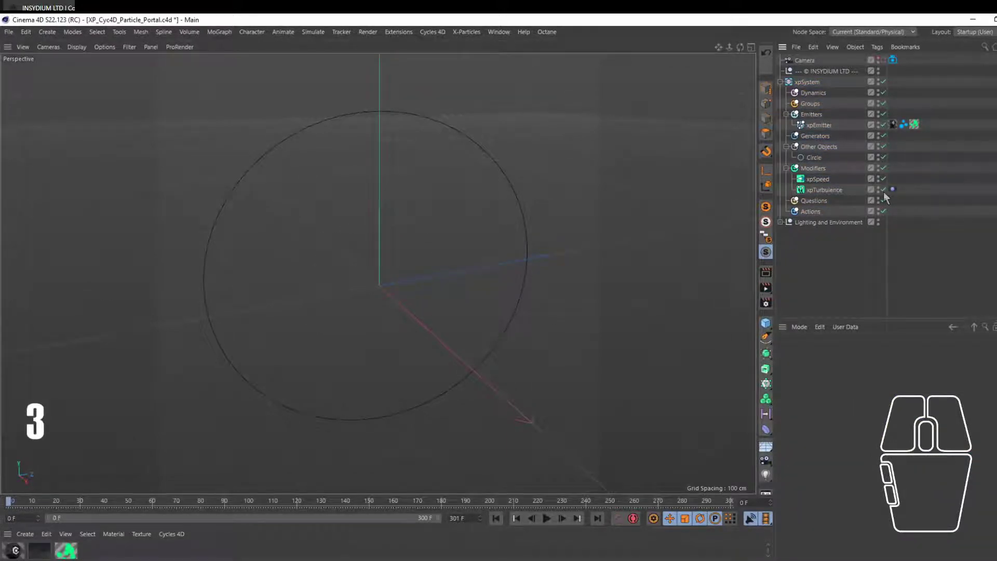
click(786, 168)
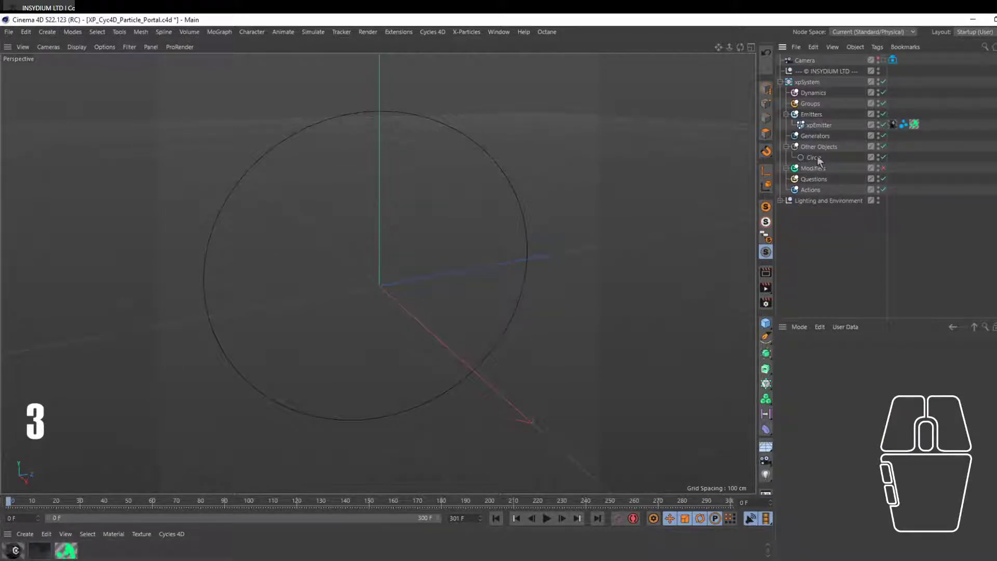
Examine the xpEmitter's object, emission, extended data, display and questions settings.
click(819, 125)
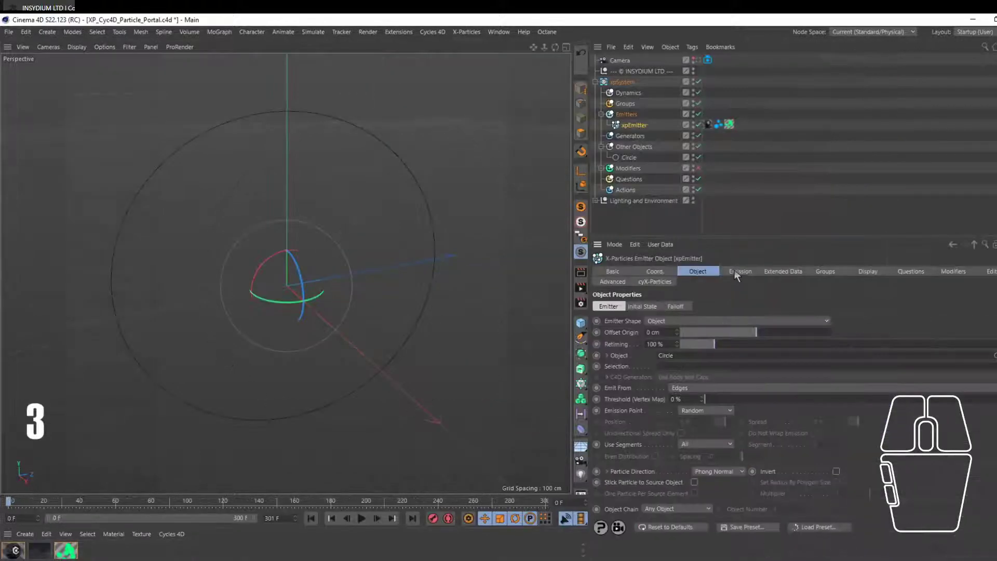
click(740, 271)
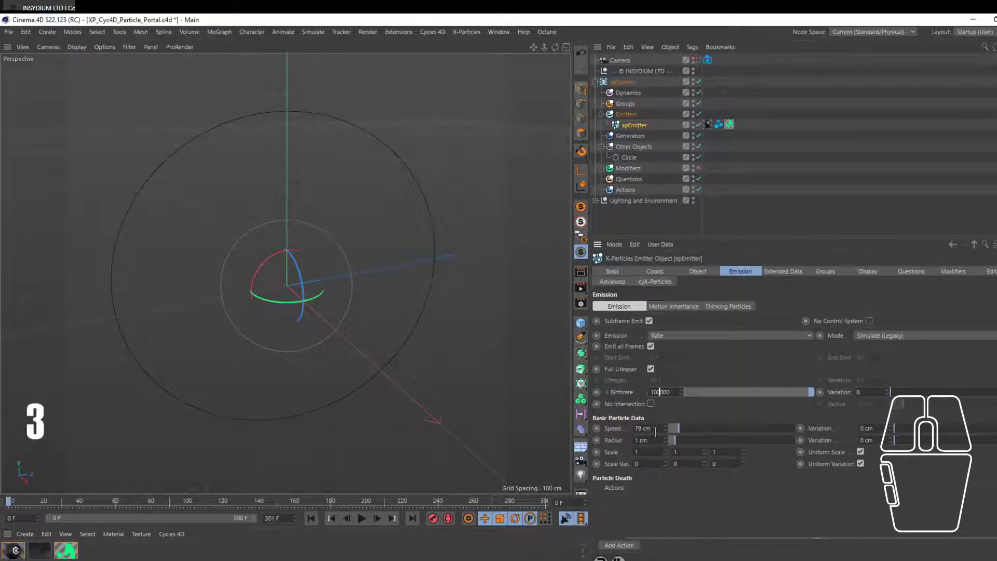
click(656, 392)
click(783, 273)
click(868, 272)
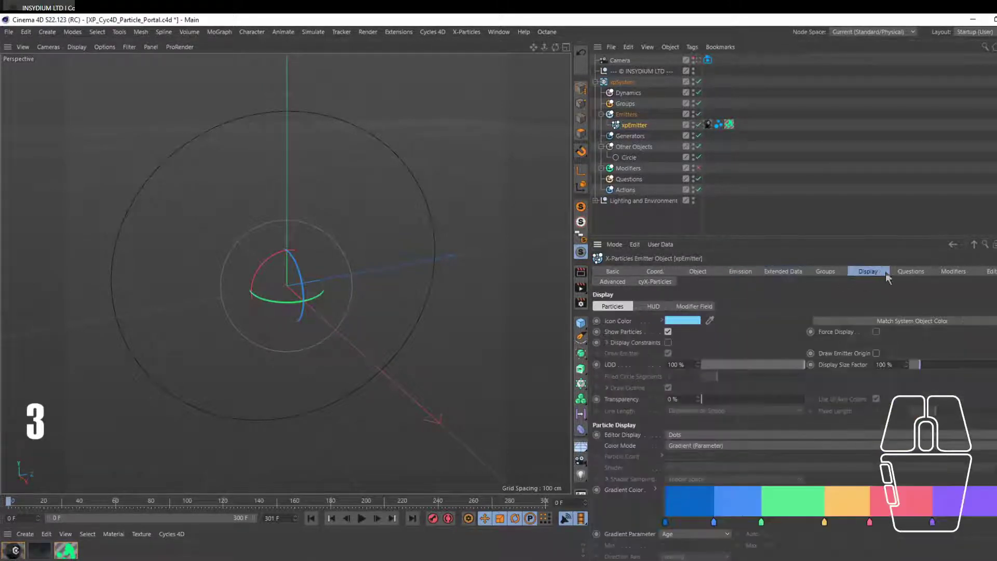
click(909, 272)
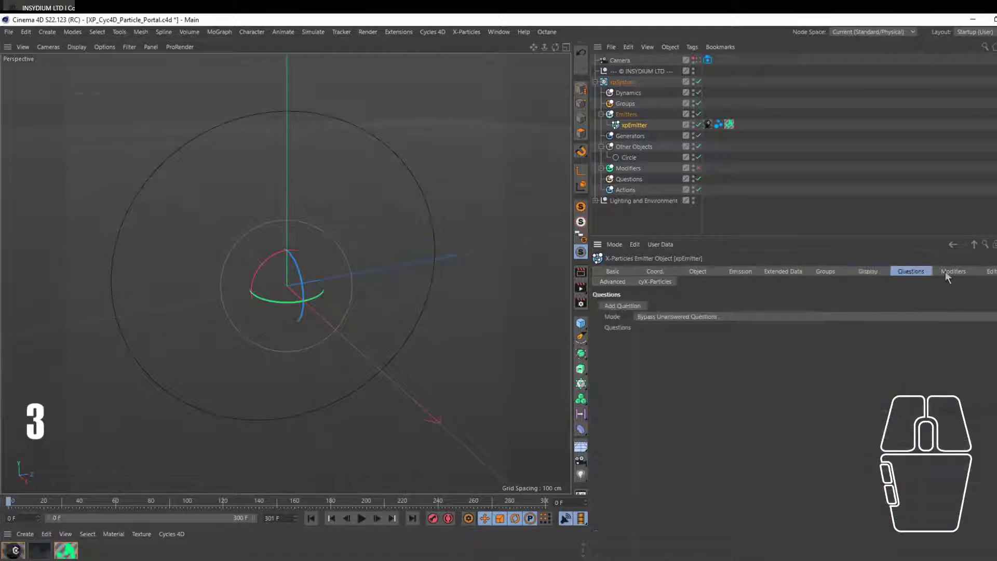
click(868, 272)
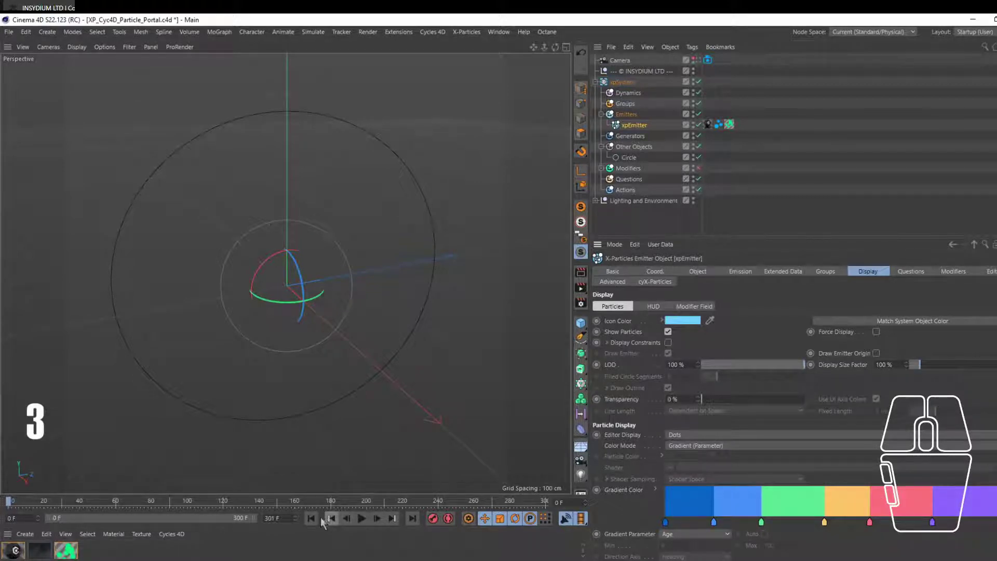
Play the xpEmitter simulation without its modifiers and stop it to check the gradient colours.
click(361, 518)
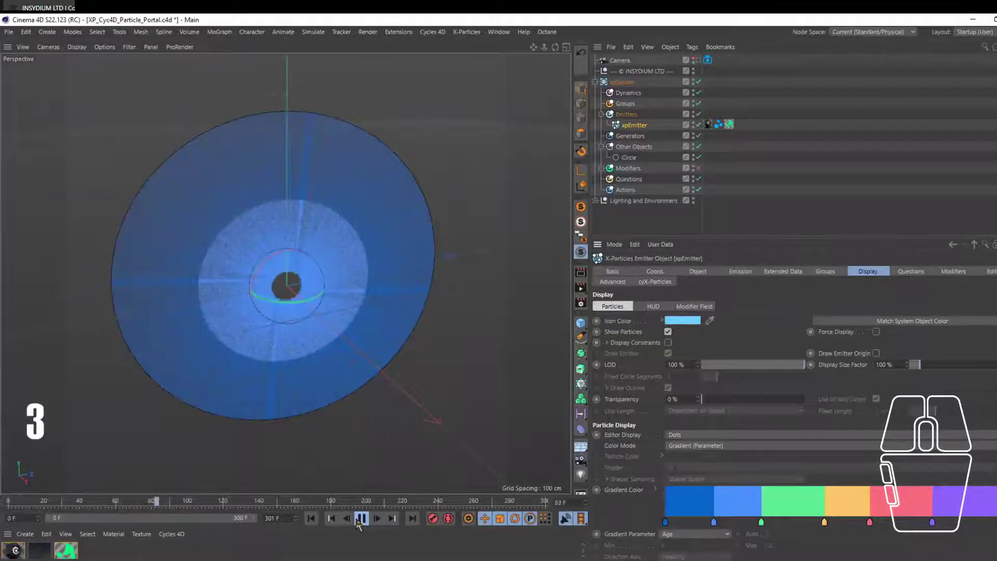
click(360, 518)
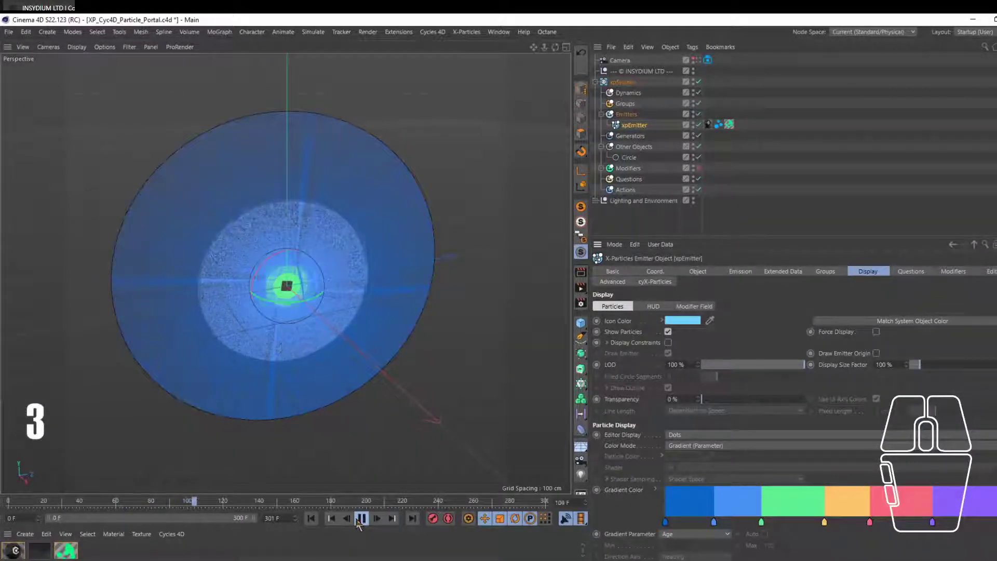
click(360, 519)
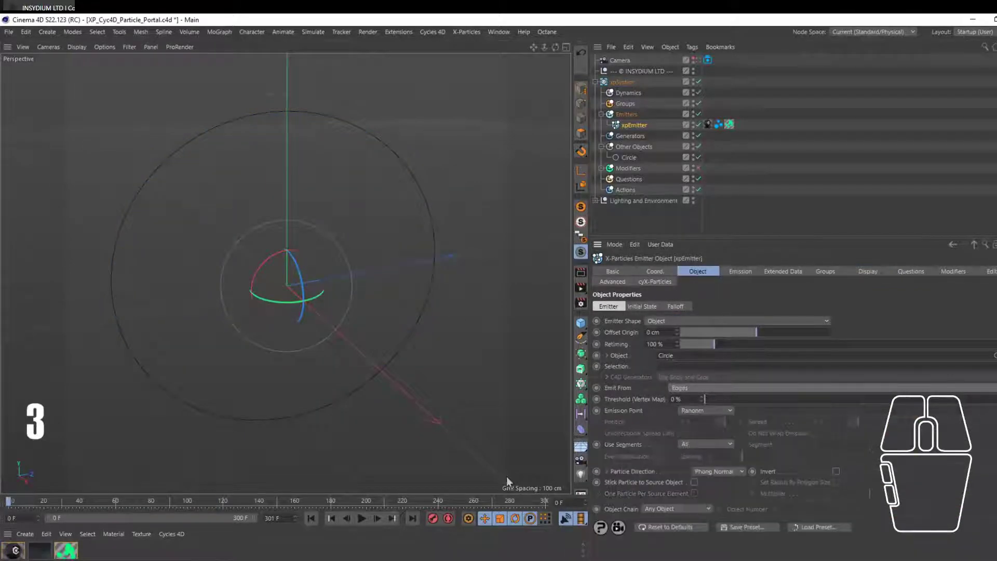
Set the xpEmitter to emit from Points and replay the simulation from frame 0.
click(360, 518)
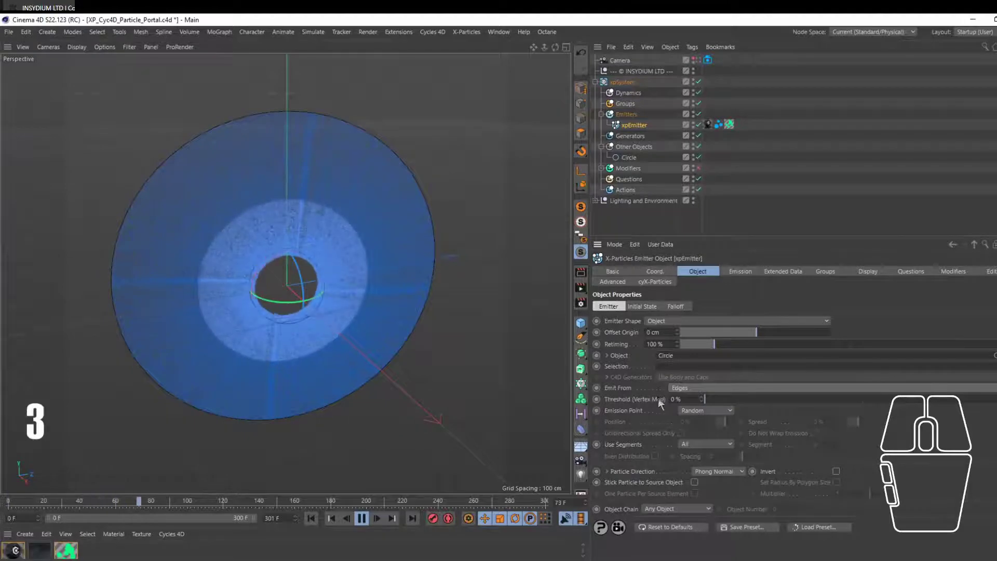
click(689, 387)
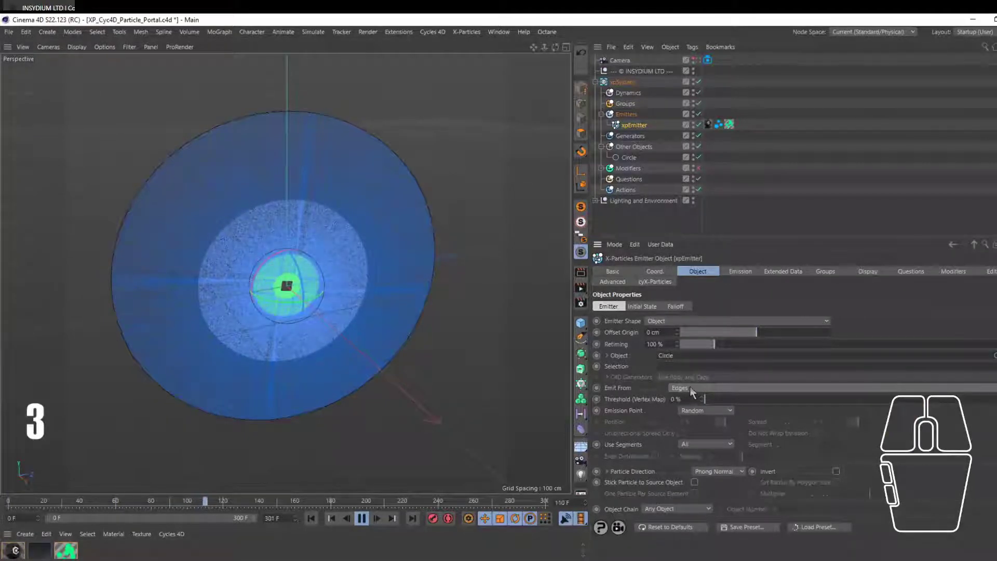
click(700, 432)
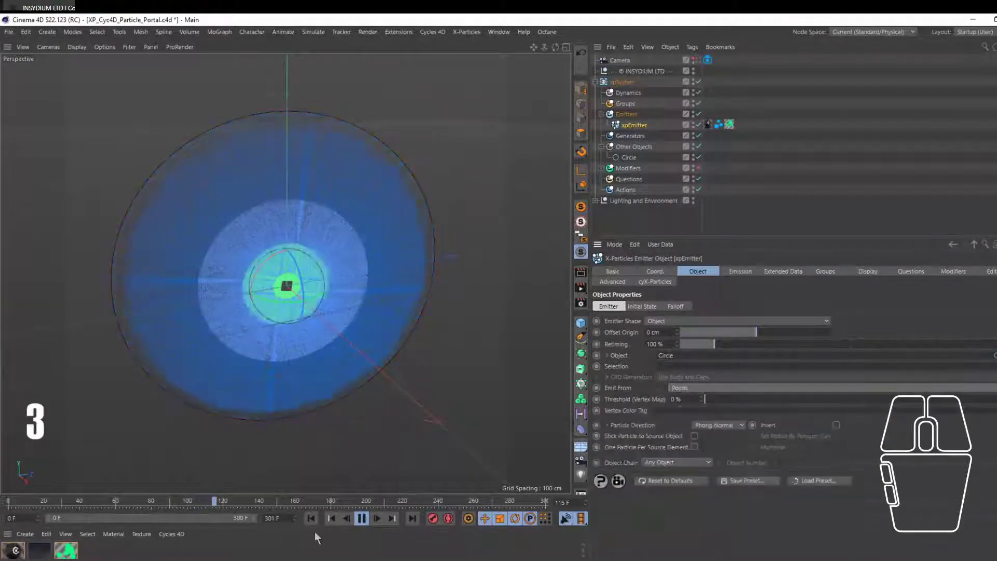
click(362, 518)
click(310, 518)
click(361, 519)
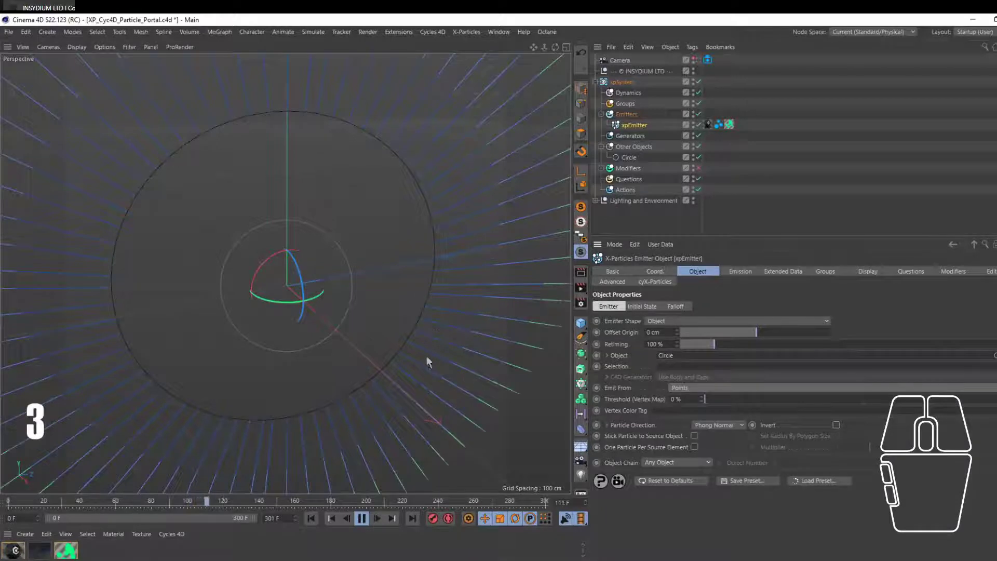
Stop the xpEmitter simulation with the full particle spread in view and examine the emitter's display colour settings.
scroll(375, 244, down, 2)
scroll(373, 247, down, 3)
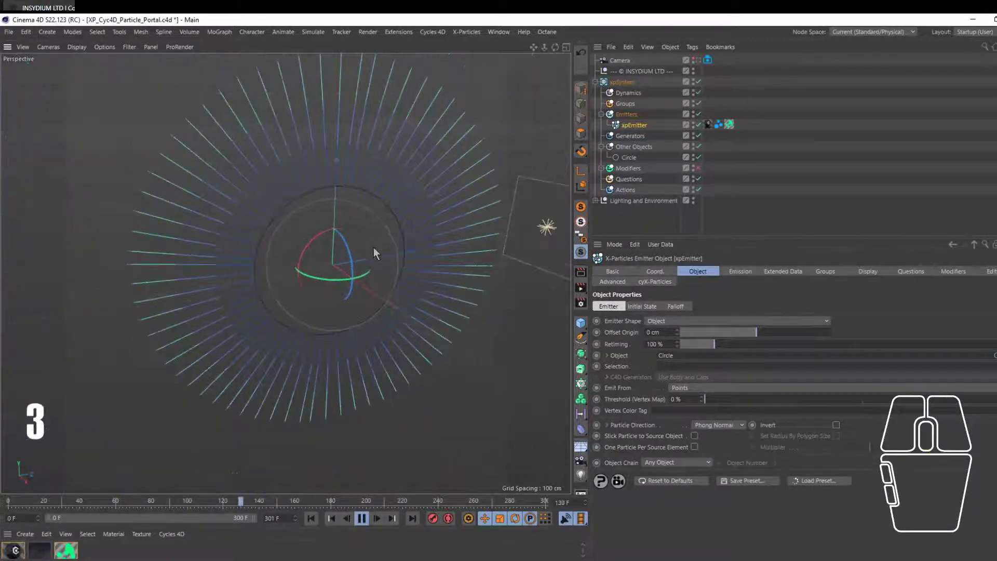
click(362, 520)
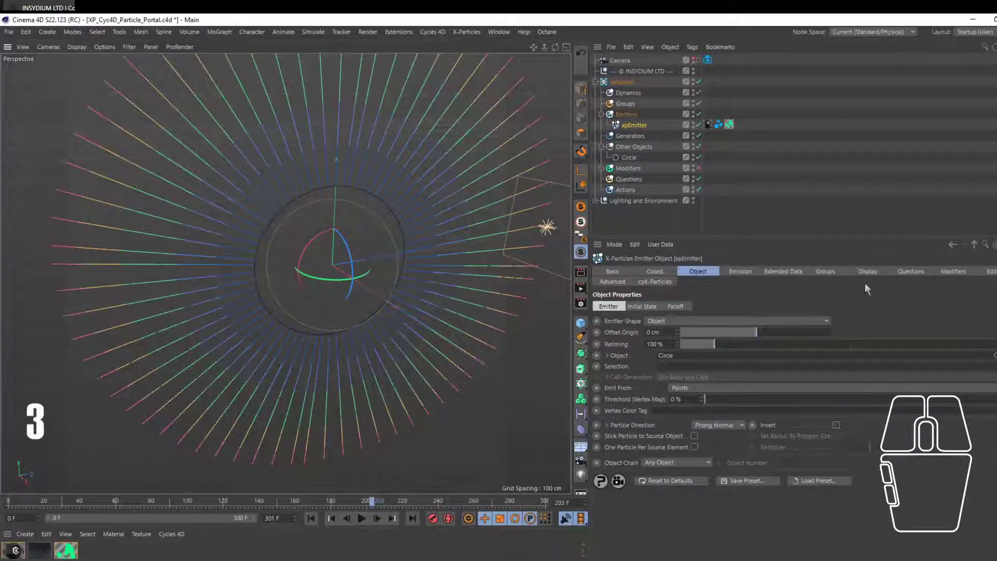
click(868, 271)
scroll(634, 444, down, 1)
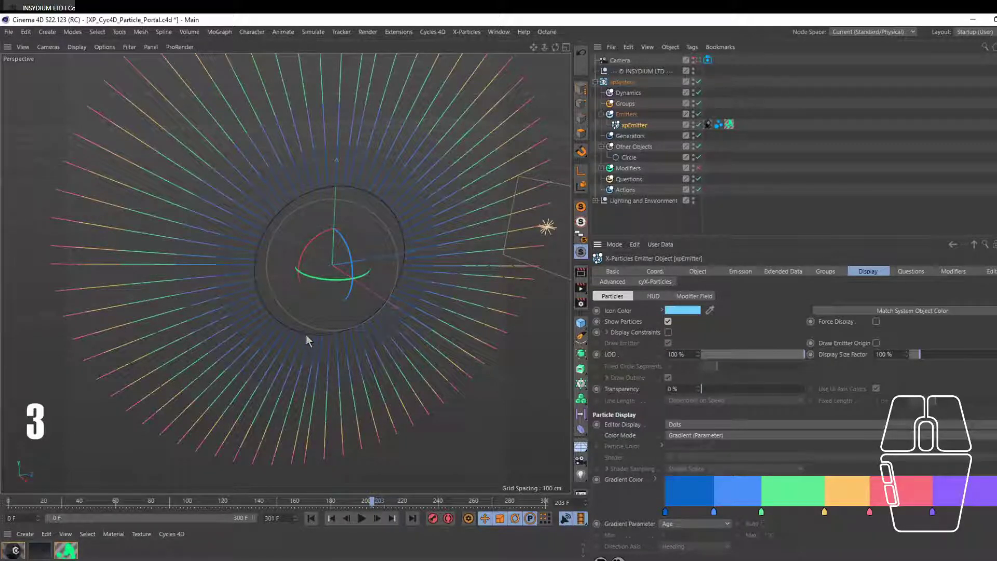
Replay the simulation from frame 0 in short bursts, comparing the particle colours with the Age-based gradient.
click(311, 518)
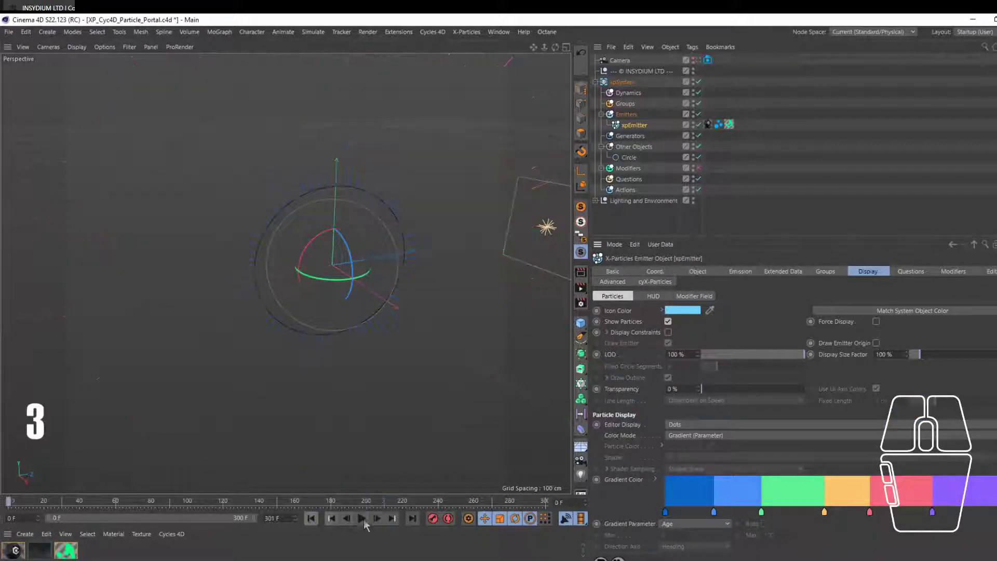
click(361, 517)
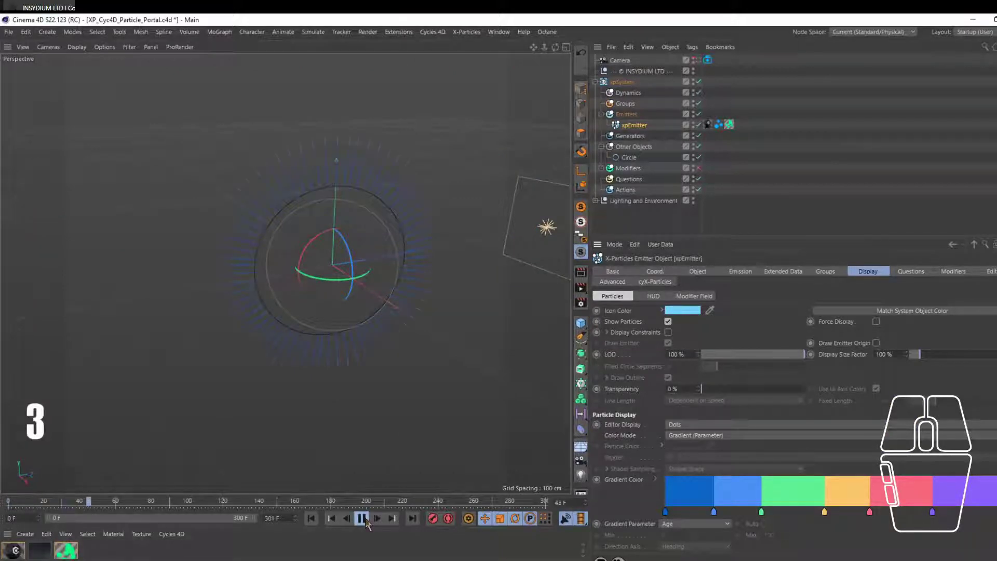
click(362, 517)
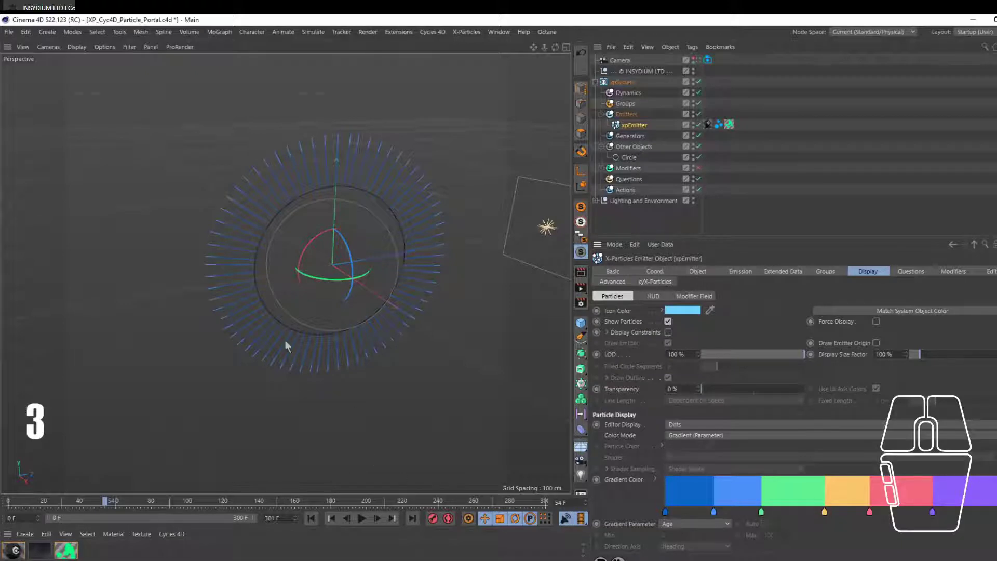
click(361, 518)
click(362, 518)
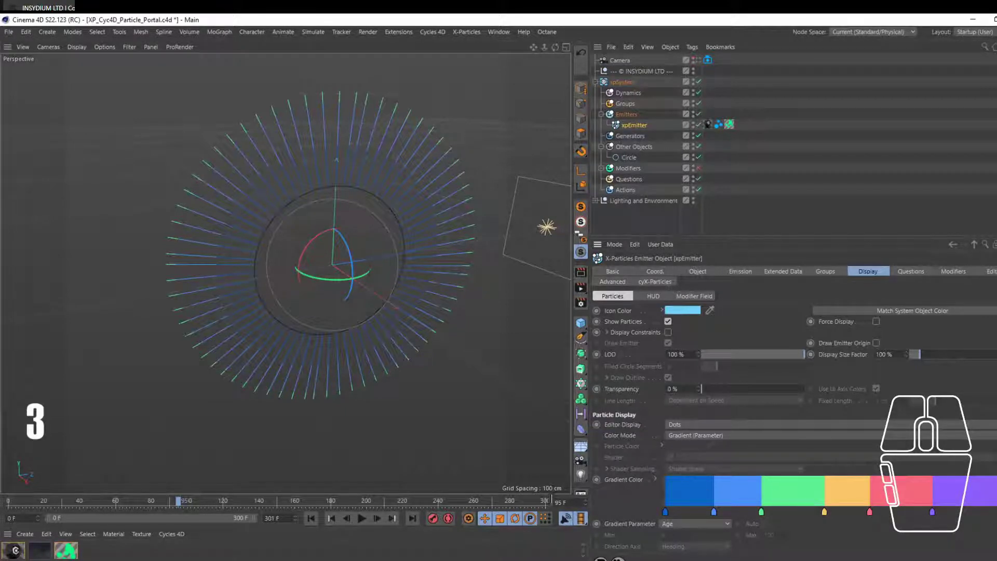
click(362, 518)
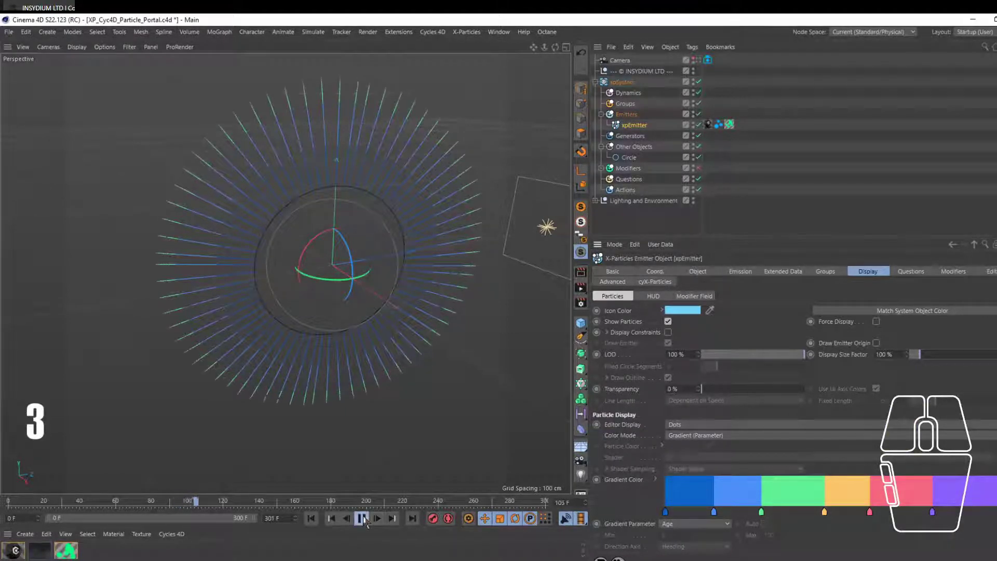
click(362, 518)
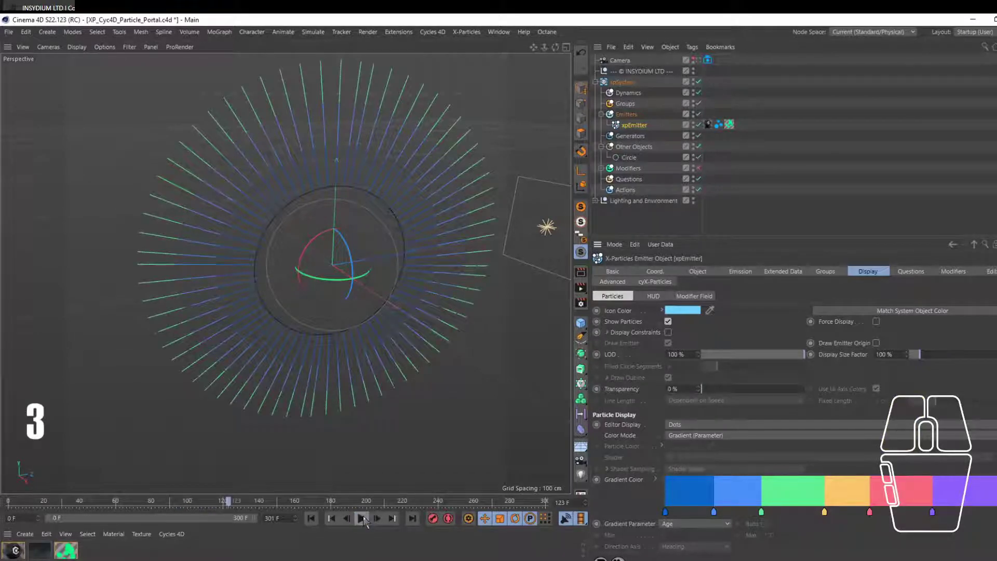
Advance the simulation frame by frame to watch the particle colours change with age.
click(375, 520)
click(375, 520)
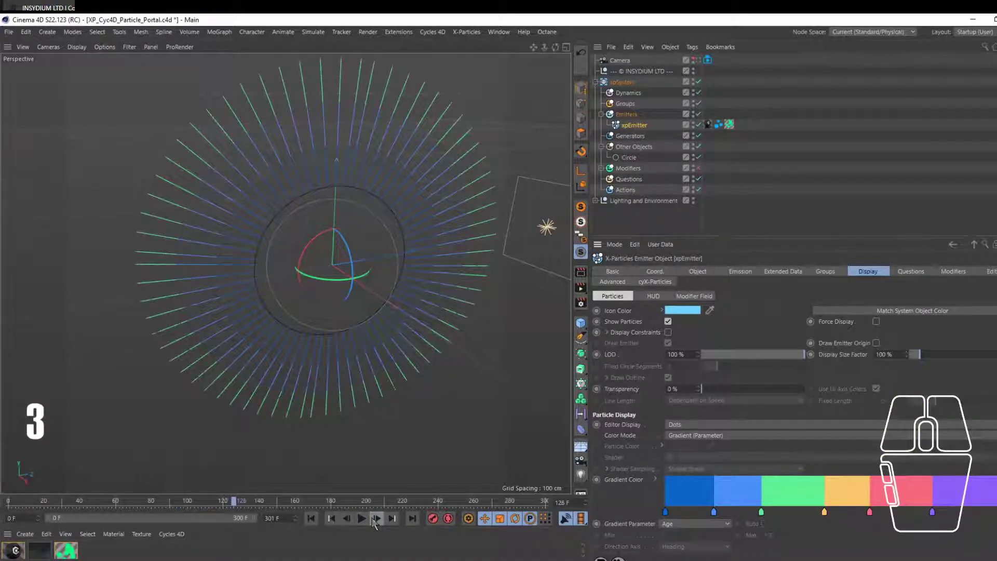
click(375, 519)
click(375, 520)
click(375, 518)
click(375, 519)
click(376, 519)
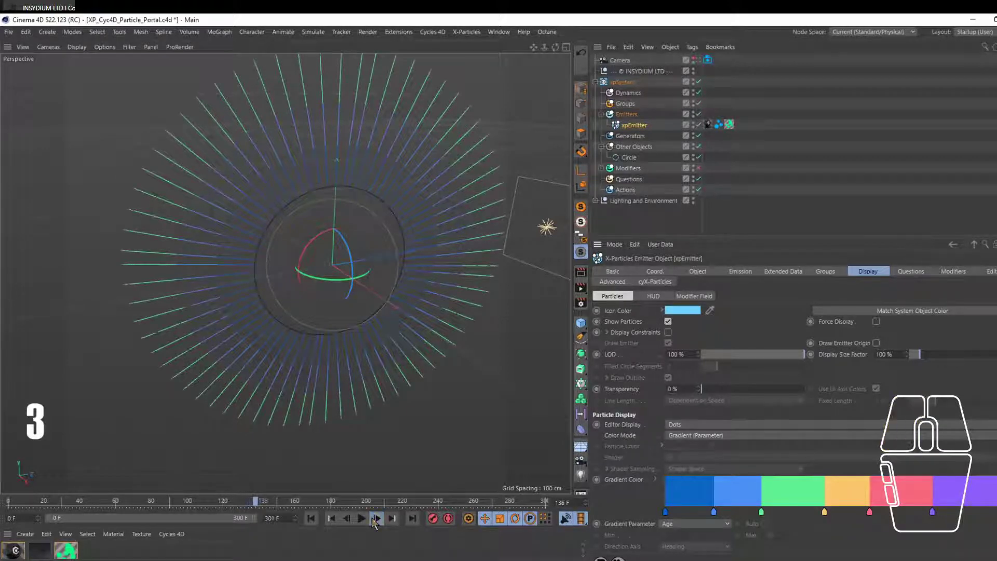
click(375, 519)
click(375, 520)
click(376, 519)
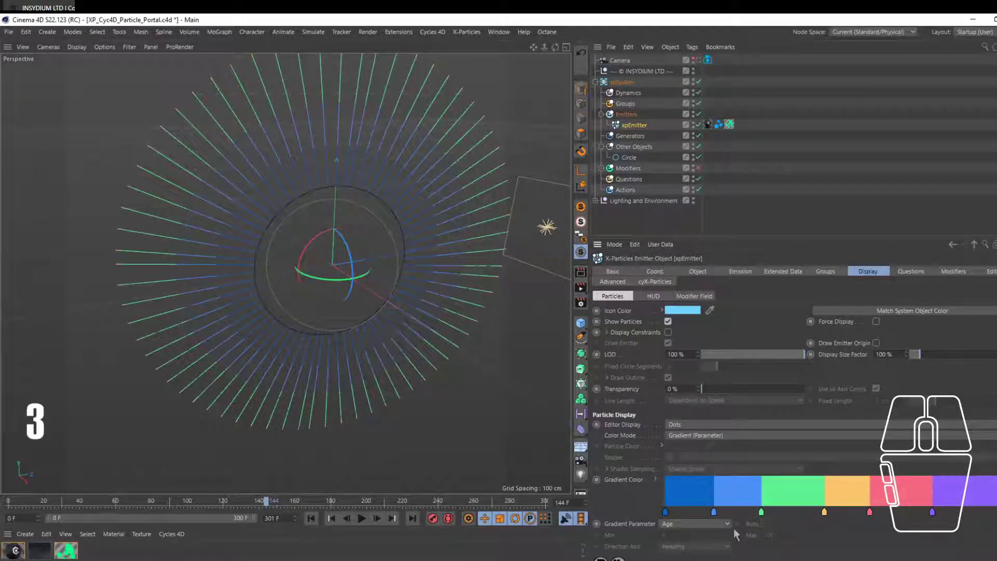
Play on through the older particles' gradient colours, and replay the simulation briefly from frame 0.
click(362, 518)
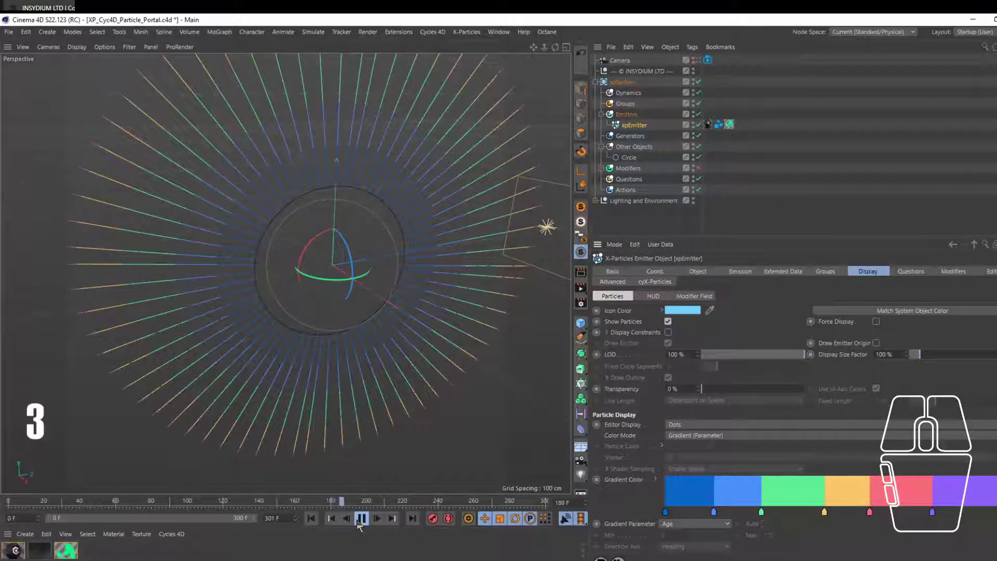
click(360, 520)
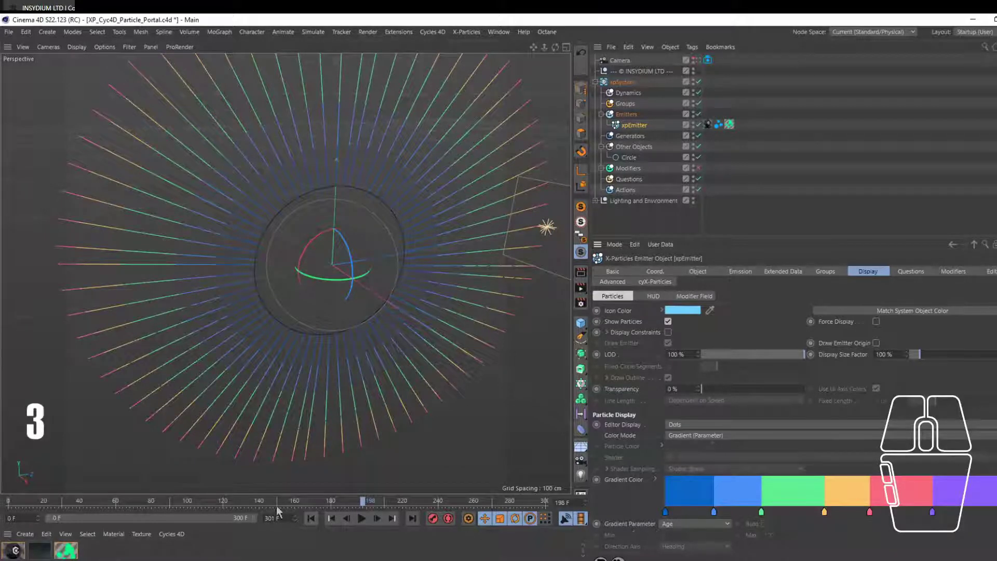
click(311, 518)
click(361, 519)
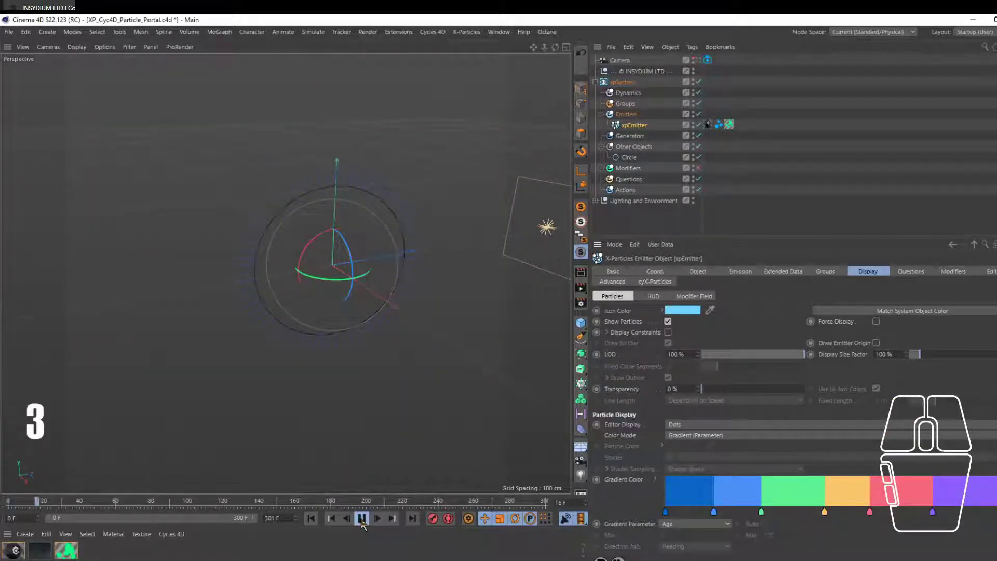
click(362, 518)
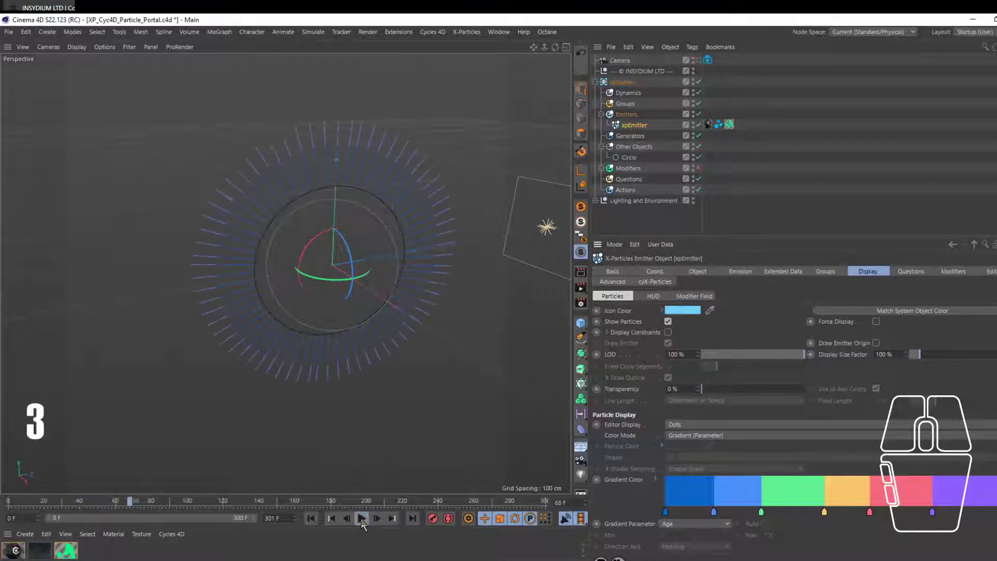
scroll(645, 407, up, 1)
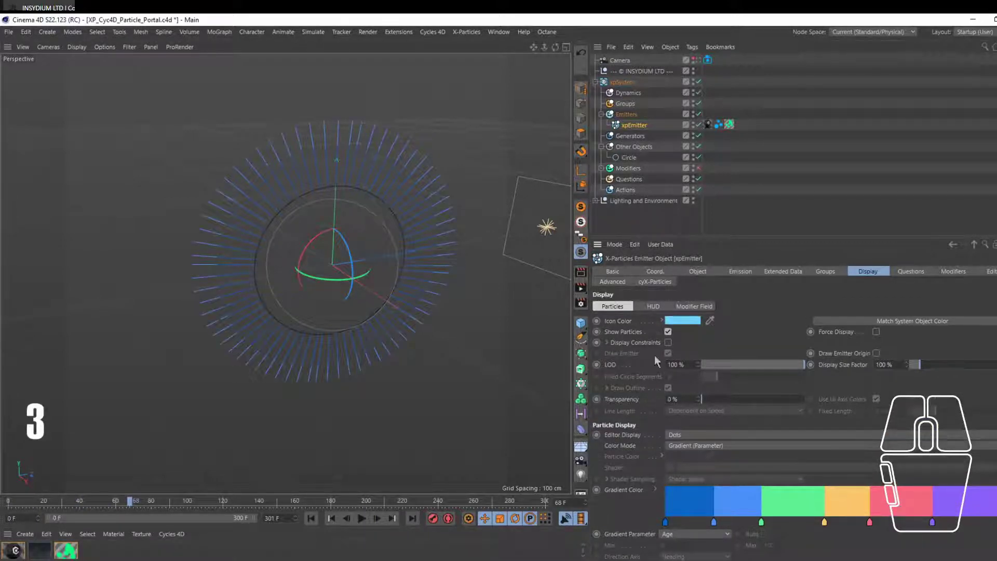
Set the xpEmitter to emit from Edges and replay the simulation from frame 0.
click(699, 272)
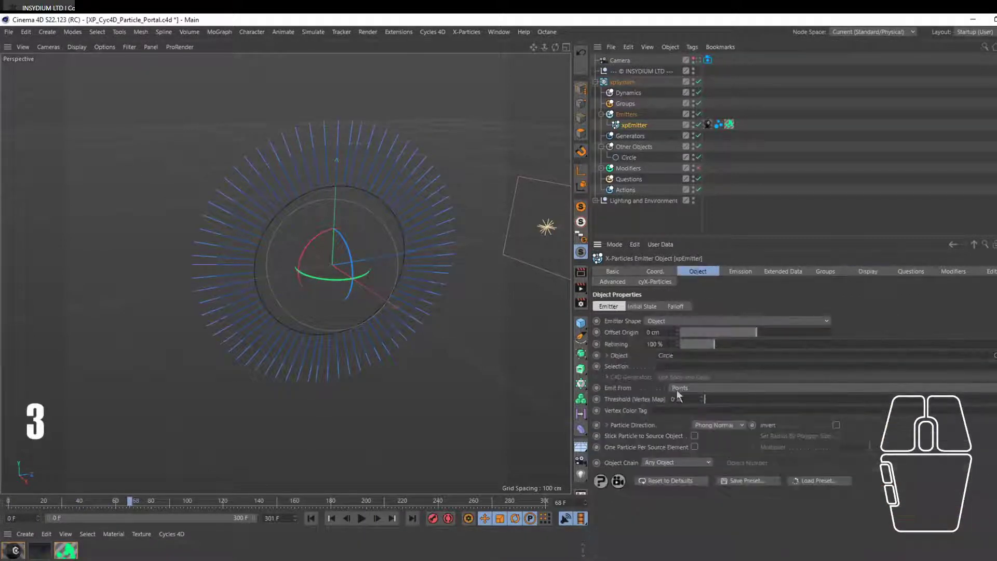
click(716, 445)
click(311, 518)
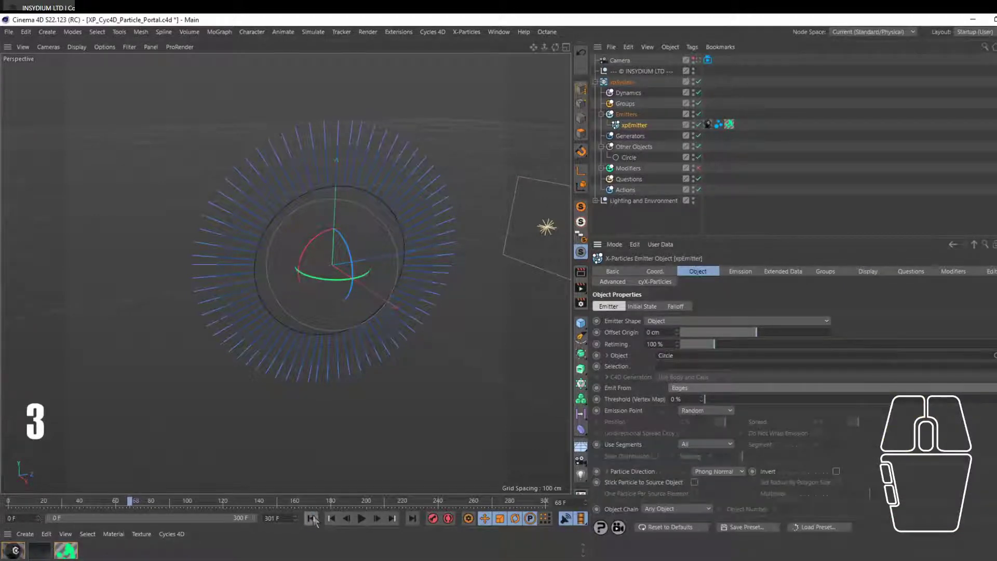
click(361, 518)
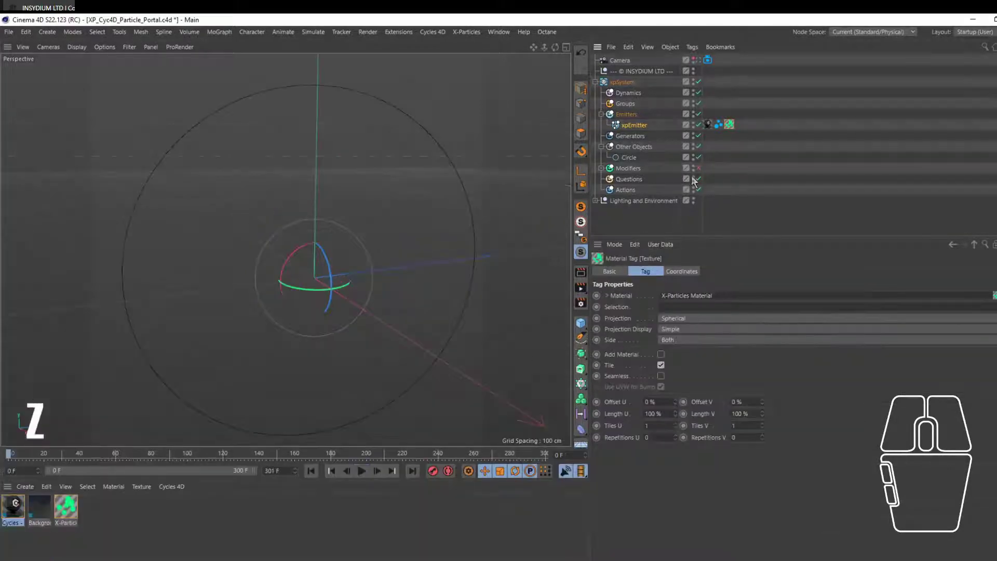
Enable and expand the Modifiers group, with only xpTurbulence disabled in it.
click(601, 168)
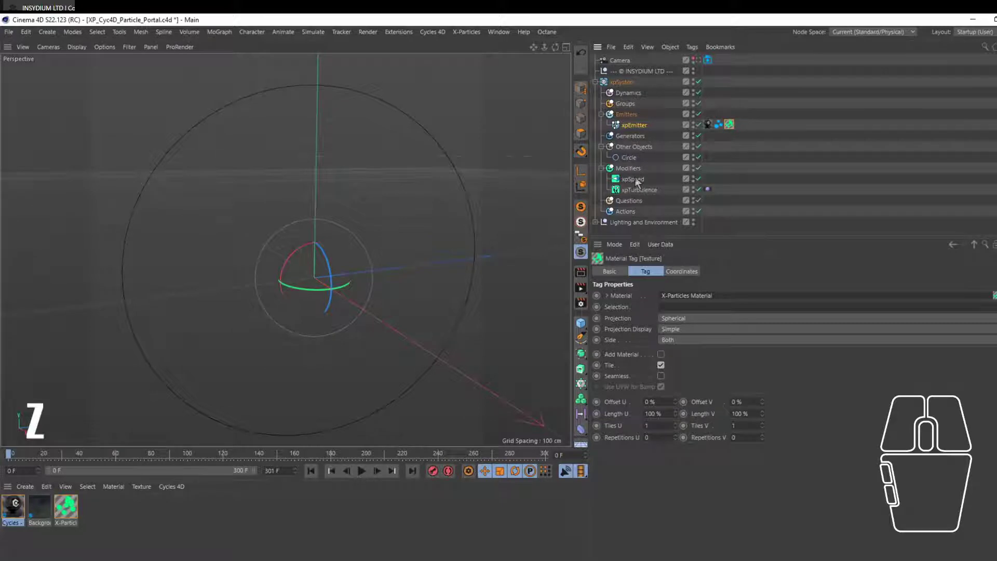
click(698, 189)
Examine the xpSpeed modifier's object, coordinate, affected groups, mapping and falloff settings.
click(638, 180)
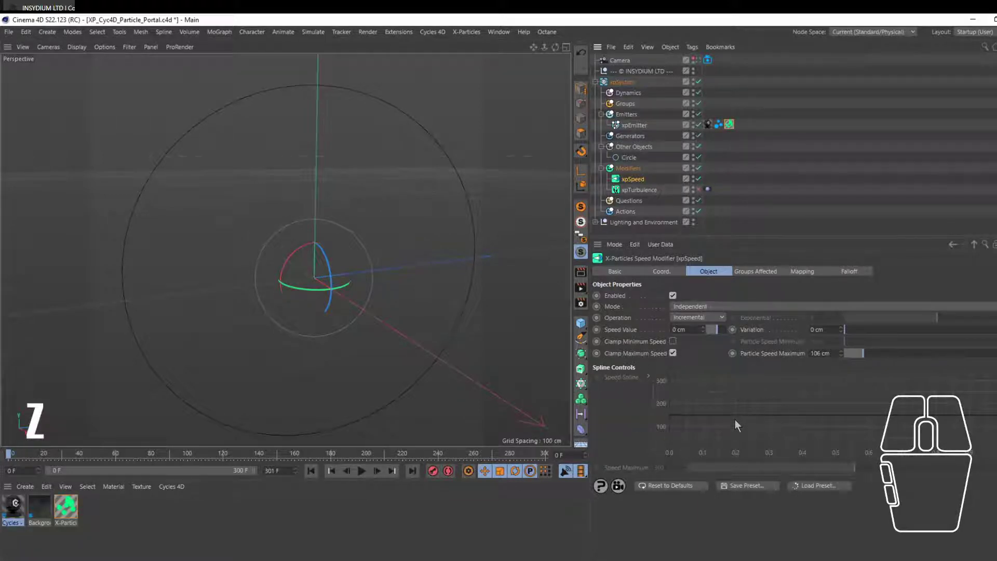
click(659, 275)
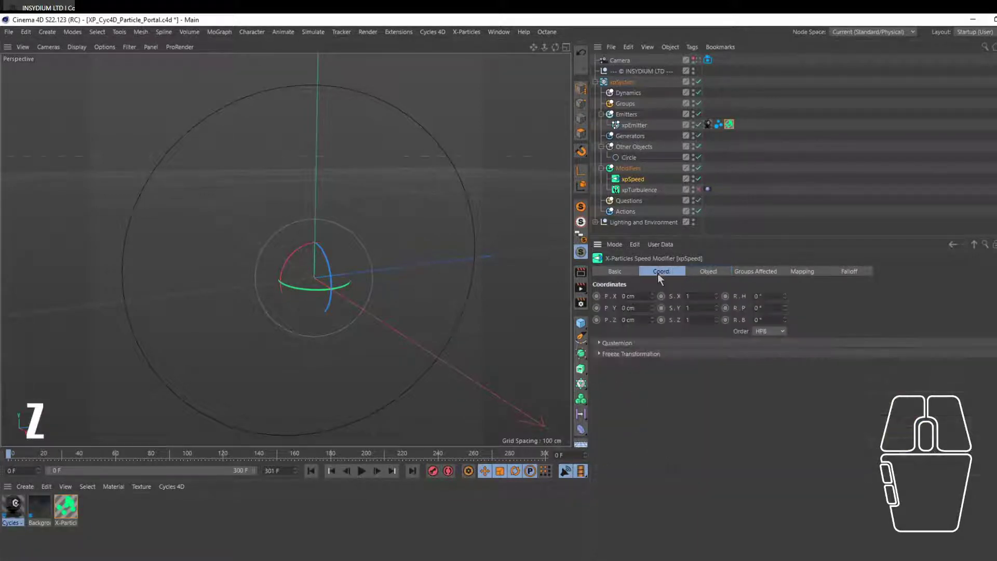
click(755, 272)
click(802, 271)
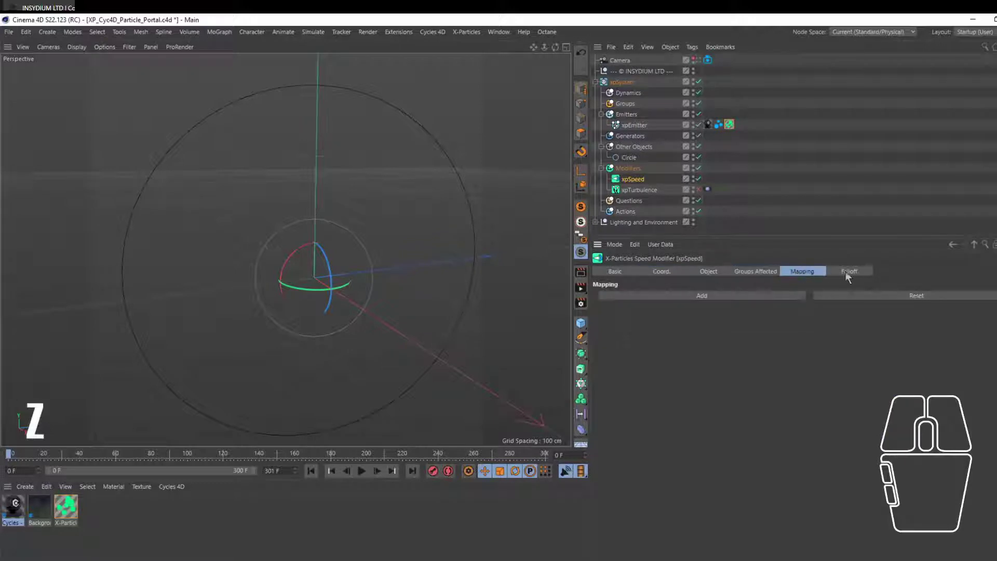
click(845, 271)
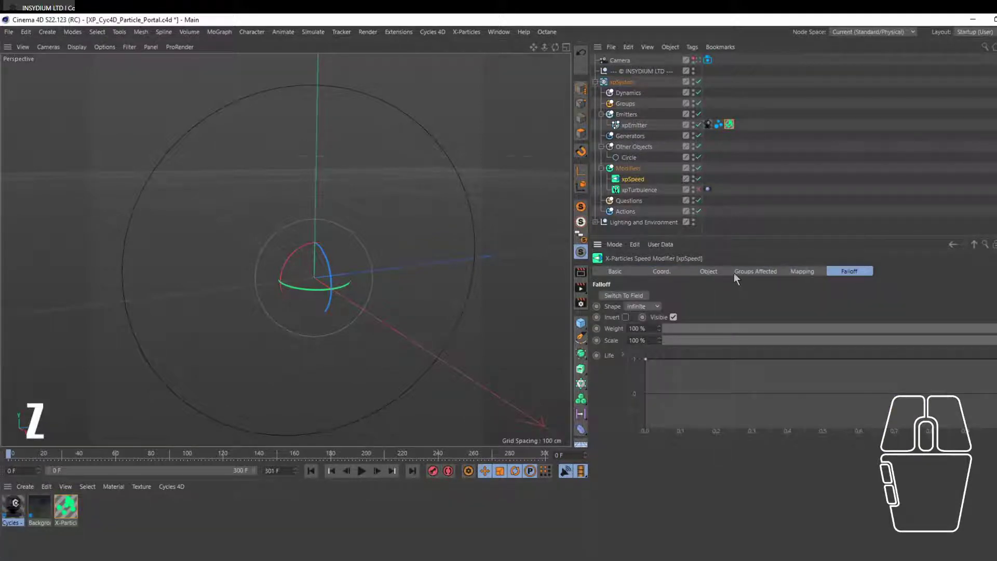
click(708, 272)
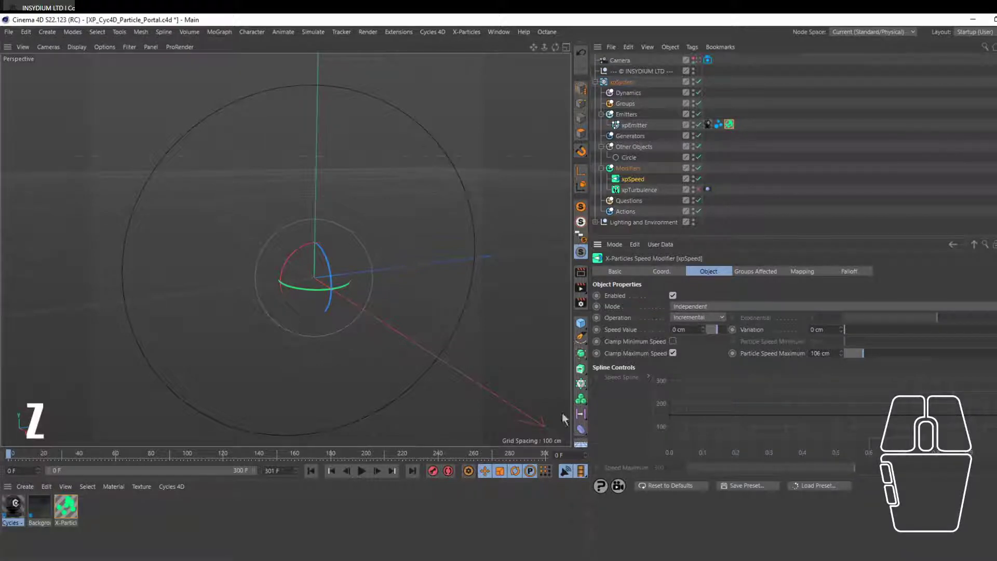
Play the simulation from frame 0 with only the xpSpeed modifier active and stop it to inspect the particle spread.
click(312, 471)
click(362, 471)
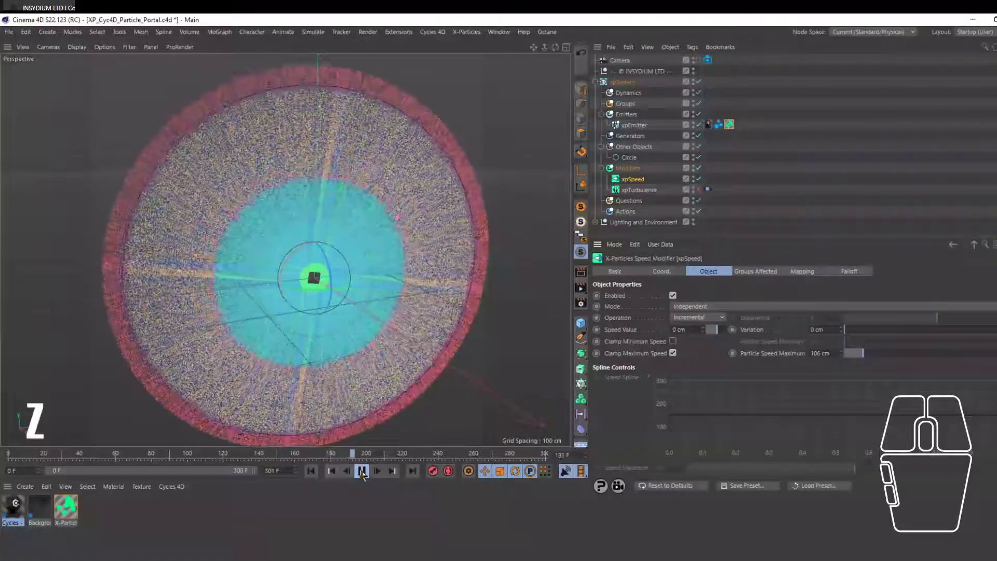
click(362, 471)
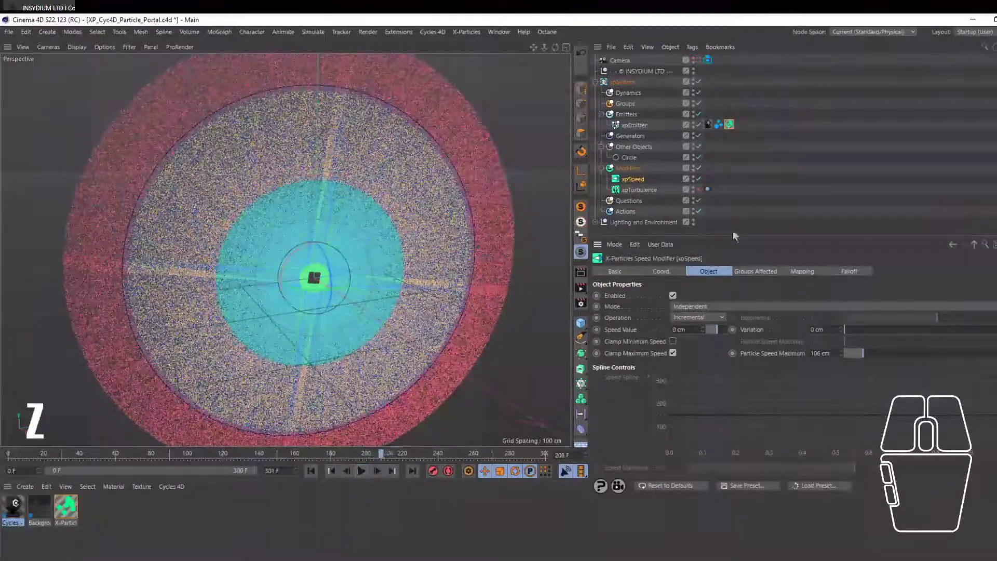
Replay the simulation from frame 0 with xpSpeed disabled for comparison, and return to frame 0 with the modifier re-enabled.
click(697, 179)
click(311, 471)
click(360, 471)
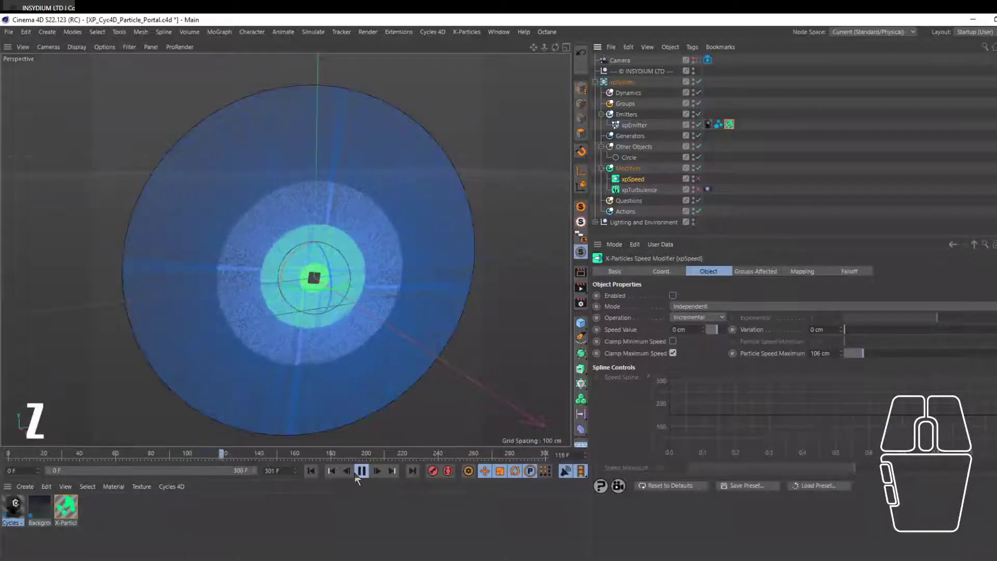
click(361, 471)
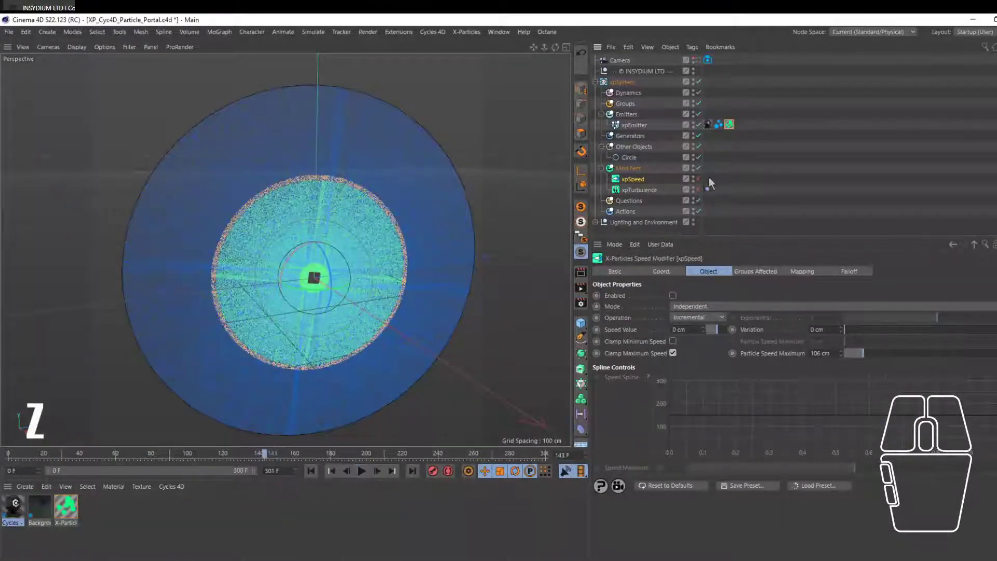
click(310, 473)
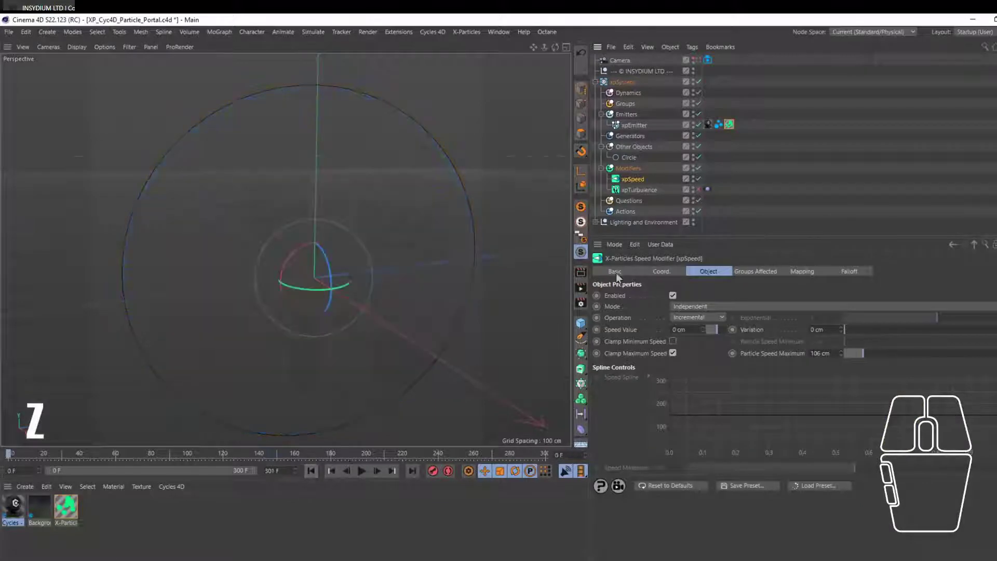
Enable the xpTurbulence modifier in its object properties.
click(656, 191)
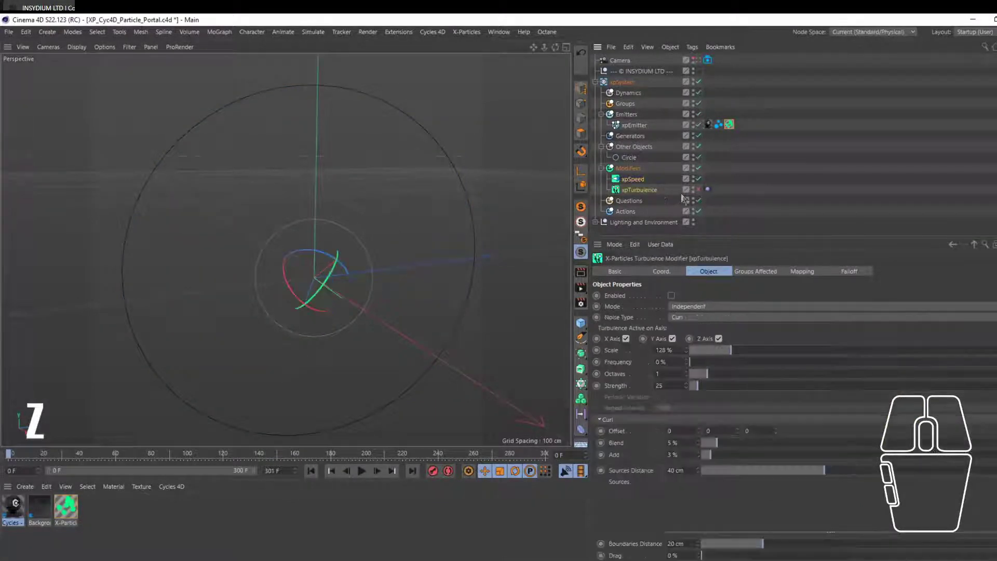
click(671, 295)
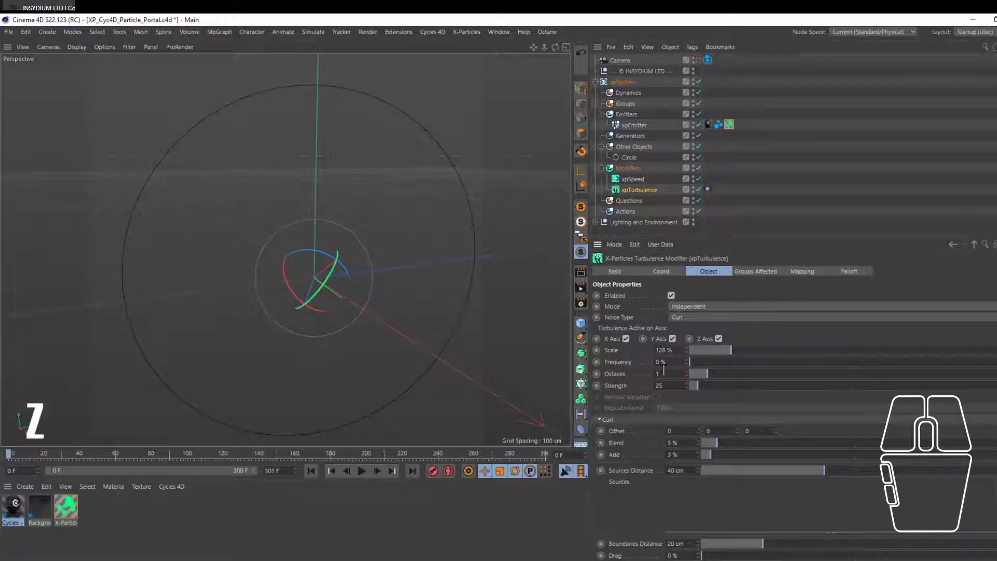
Open the xpEmitter's emission settings.
click(634, 124)
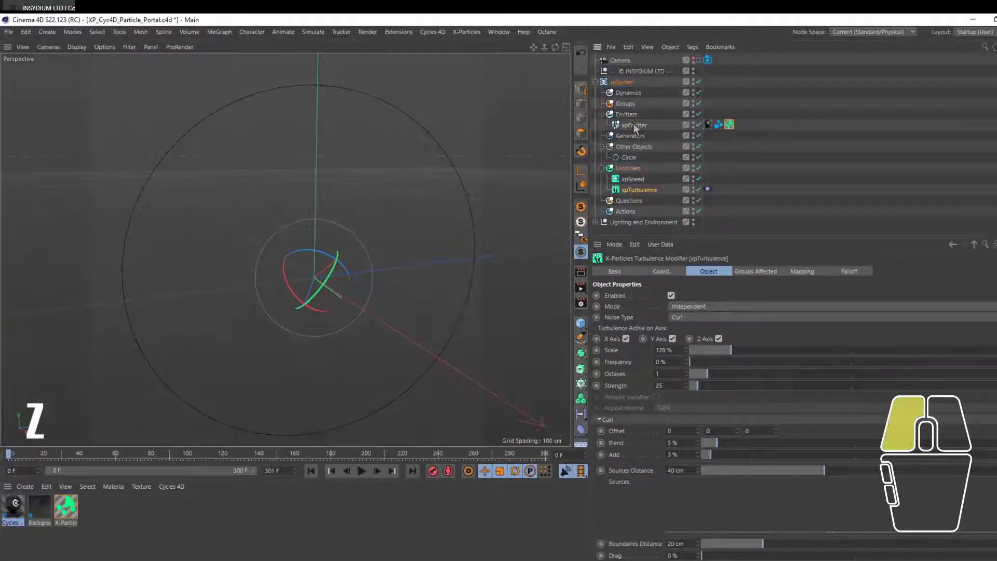
click(741, 271)
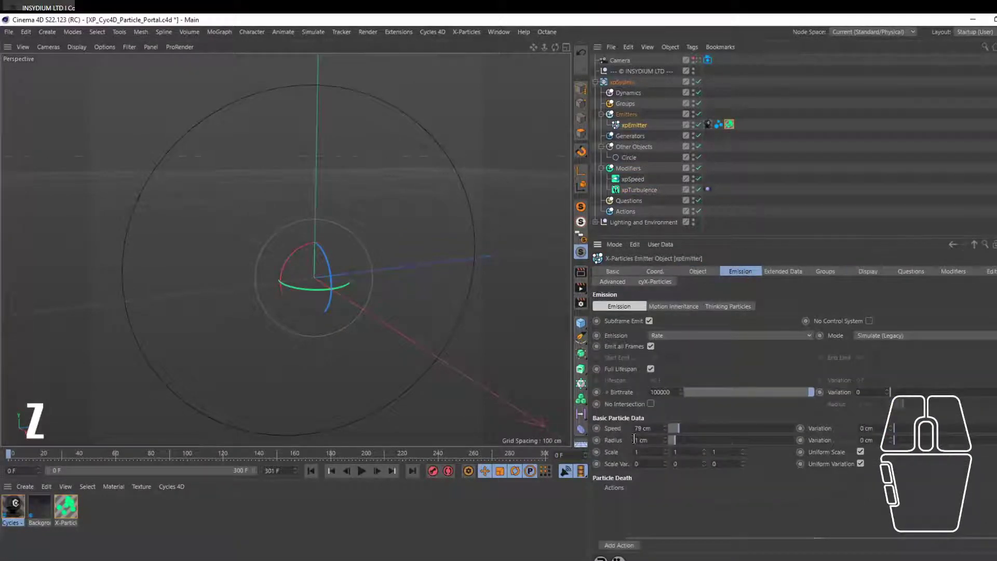
Display the xpTurbulence object properties and play the simulation from frame 0 with both modifiers active, stopping to examine the particle trails.
click(643, 189)
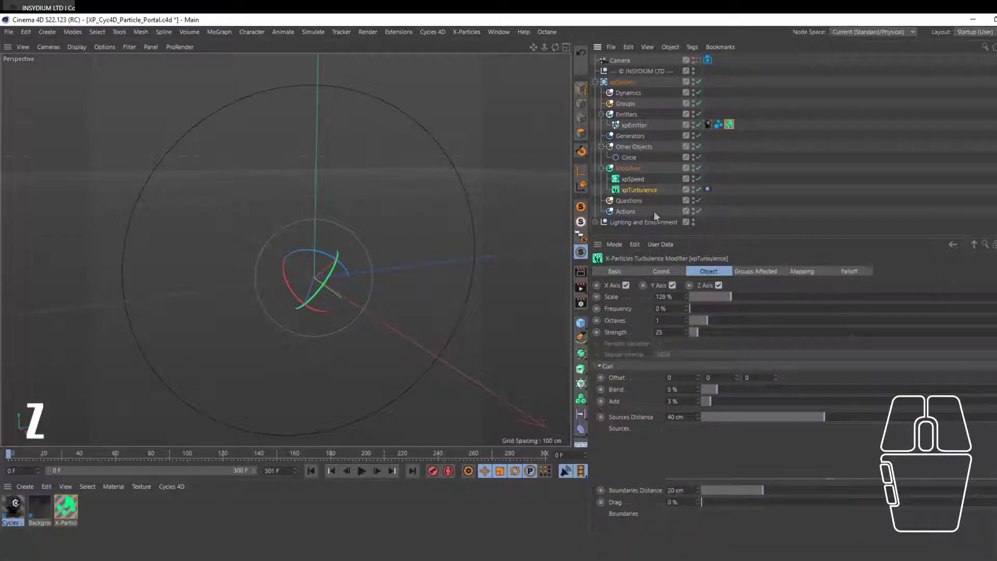
scroll(633, 348, up, 2)
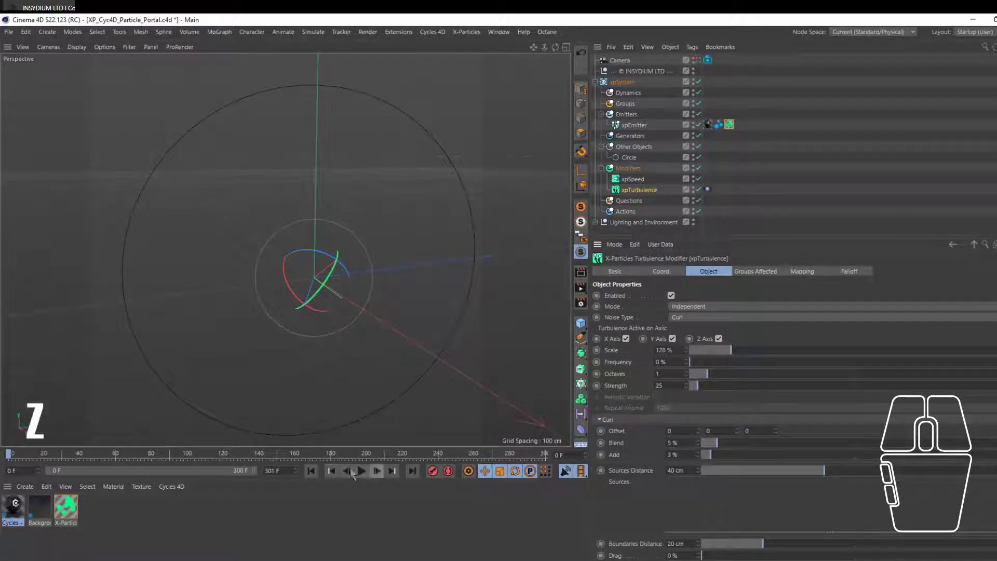
click(313, 472)
click(361, 471)
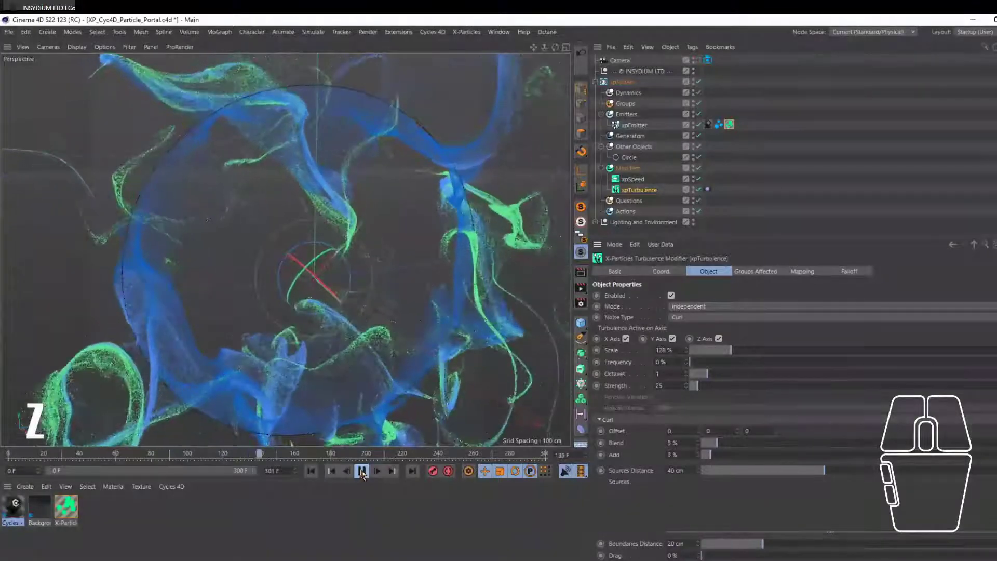
click(361, 471)
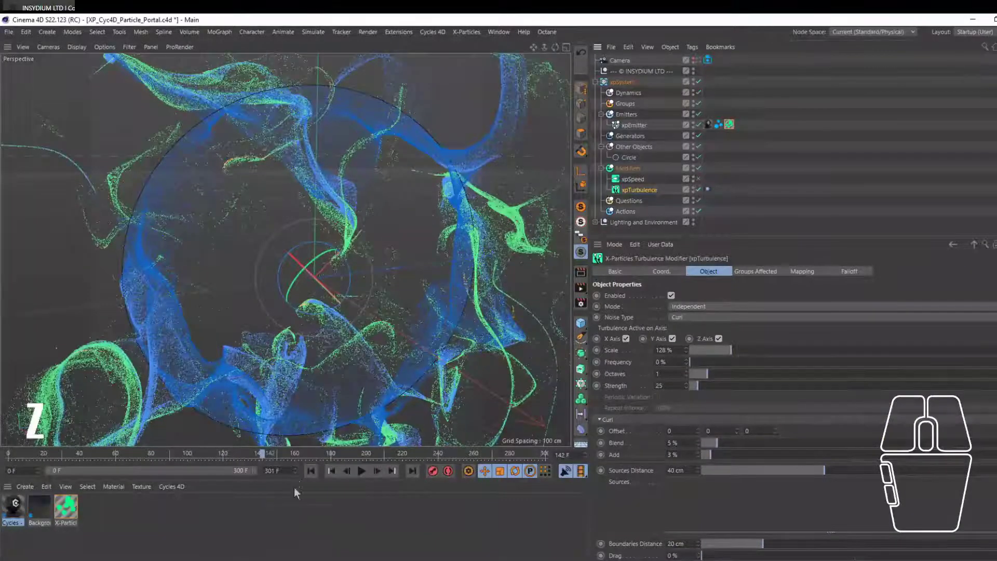
Replay the simulation from frame 0 with xpSpeed disabled and xpTurbulence active, and return to frame 0.
click(311, 471)
click(362, 471)
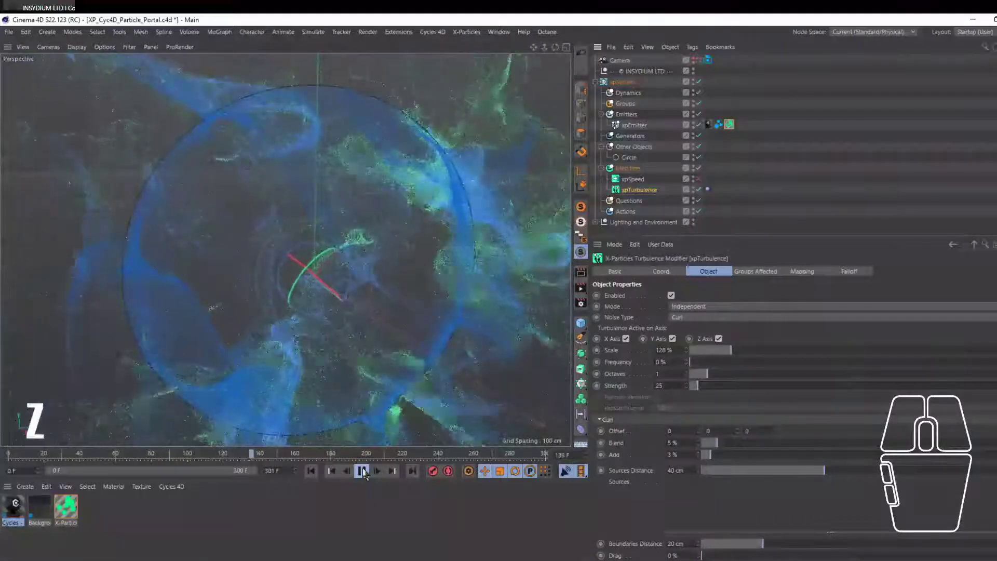
click(362, 470)
click(312, 471)
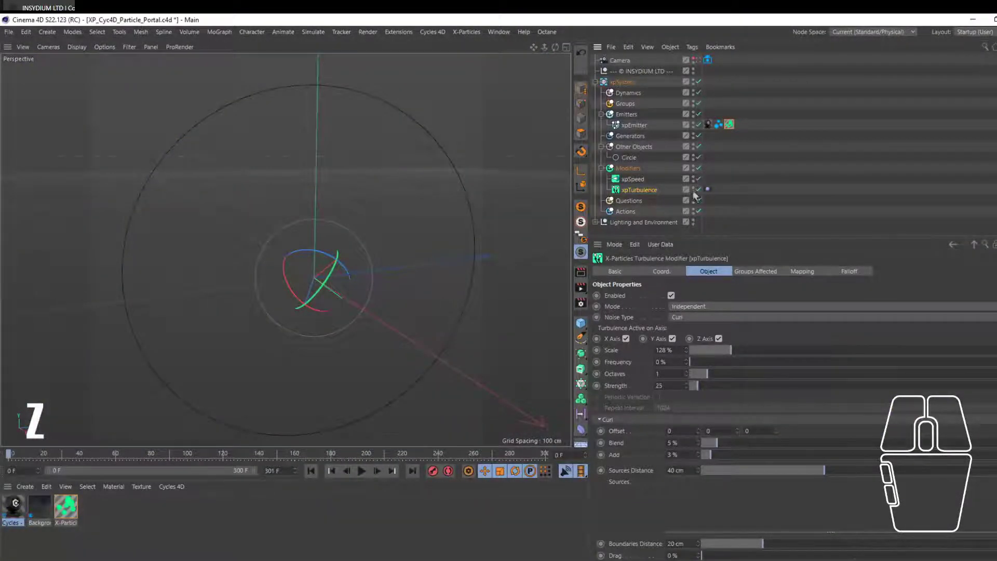
Play the simulation with xpSpeed and xpTurbulence both enabled, stop to inspect it, and rewind to frame 0.
click(362, 470)
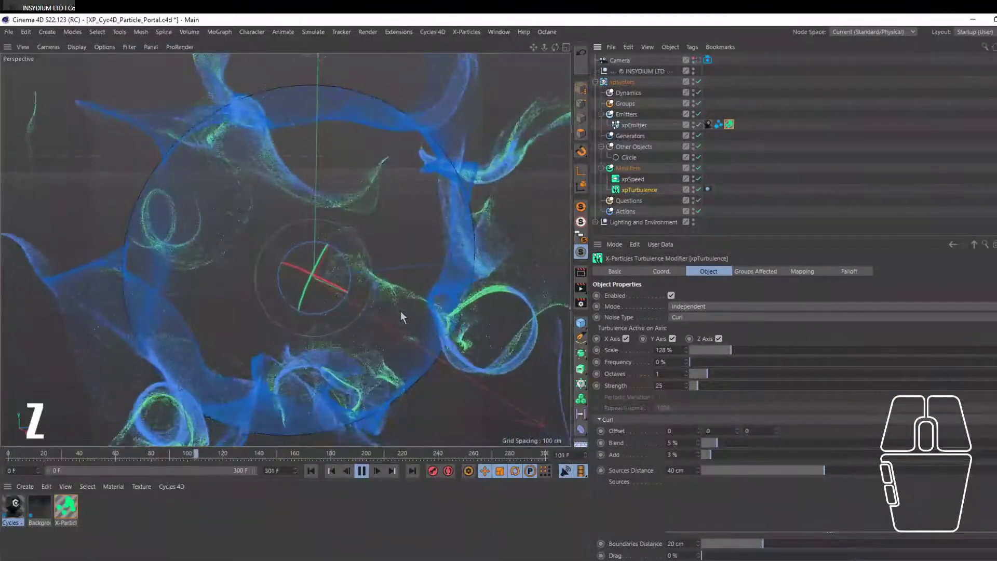
click(361, 472)
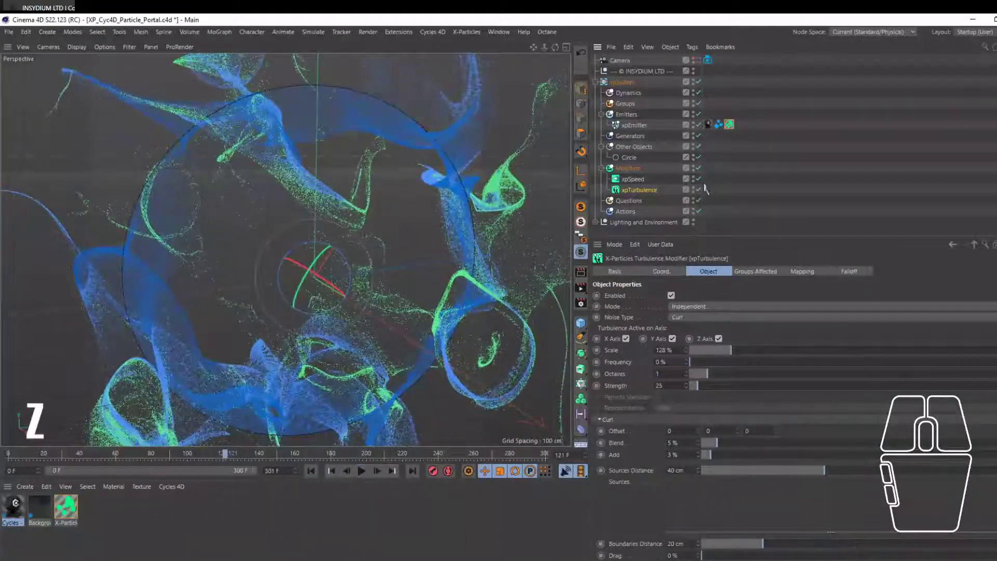
click(311, 470)
Play the simulation with only xpTurbulence active, stop it, and examine the full particle spread from farther away.
click(362, 472)
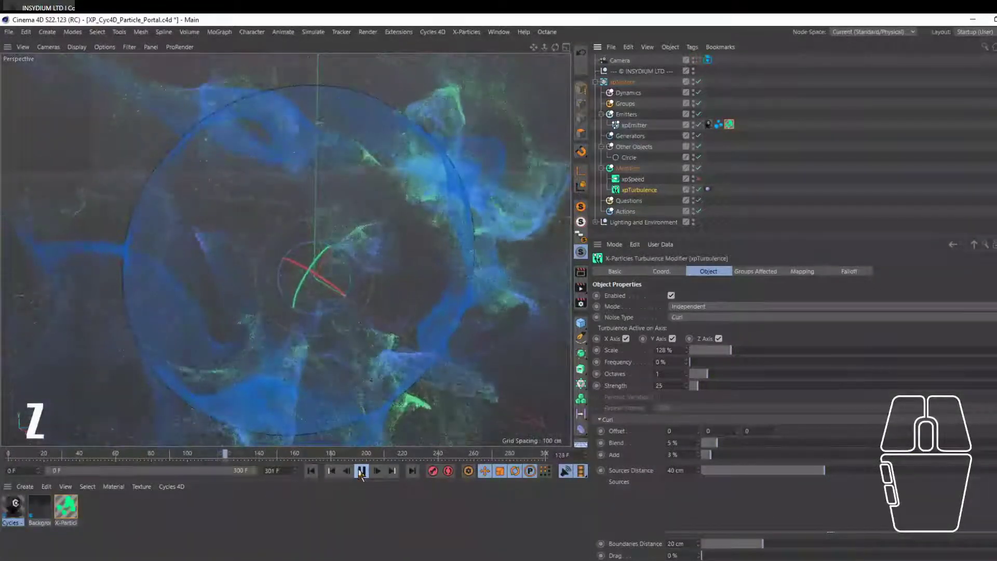
click(360, 471)
scroll(364, 299, down, 5)
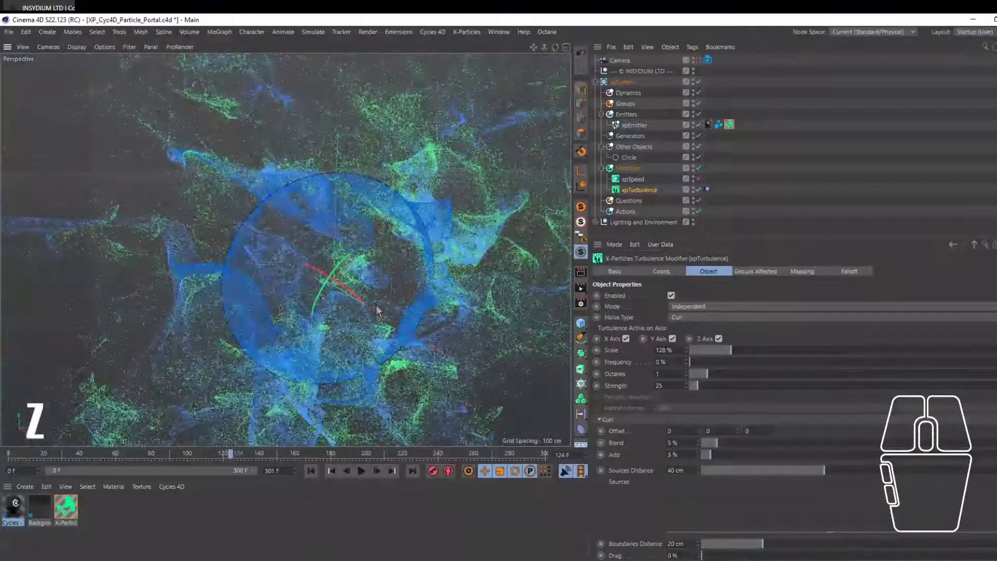
scroll(378, 310, down, 5)
drag(417, 344, 348, 290)
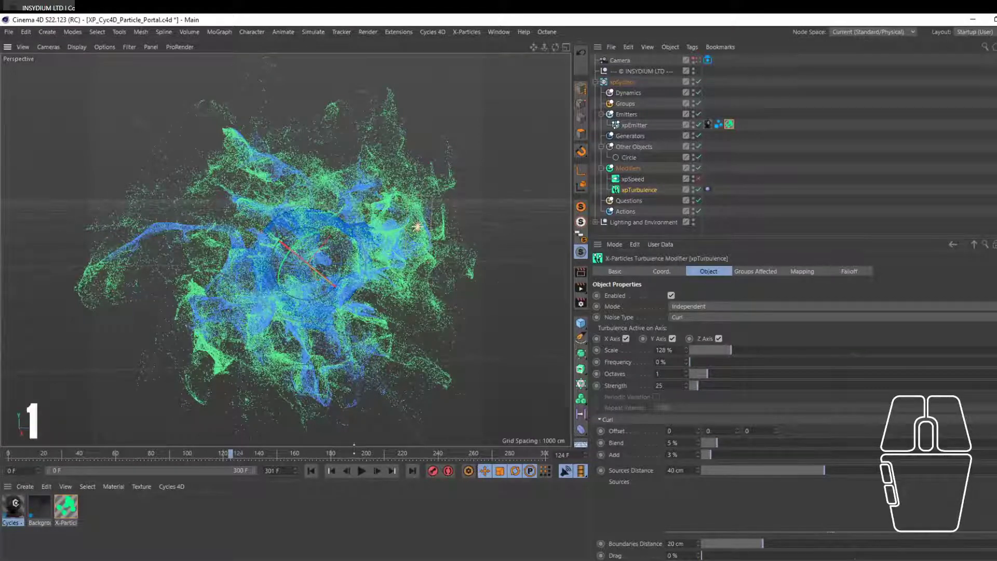
Return to frame 0, re-enable the xpSpeed modifier, and replay the simulation to compare the particle spread.
click(311, 470)
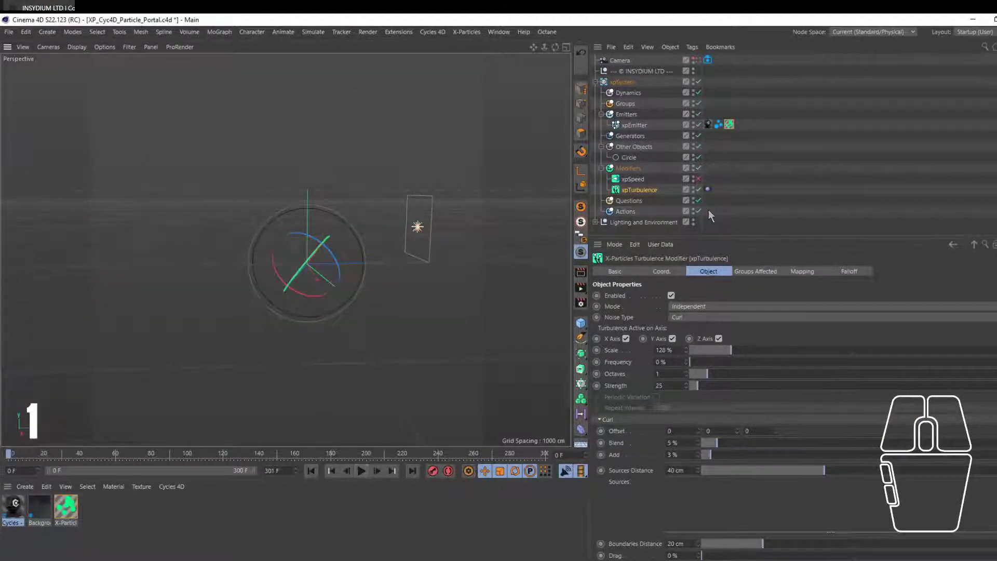
click(698, 178)
click(362, 470)
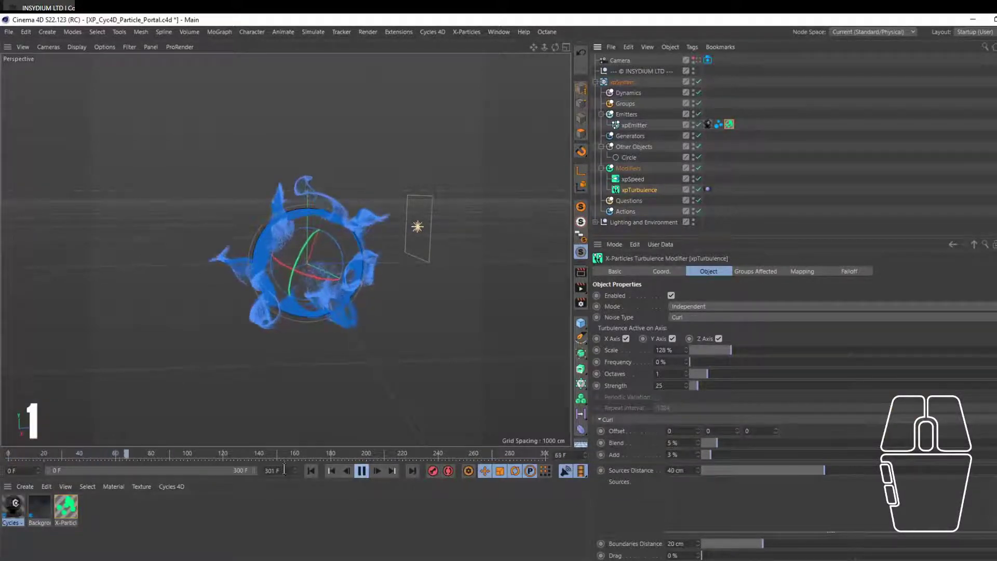
click(362, 471)
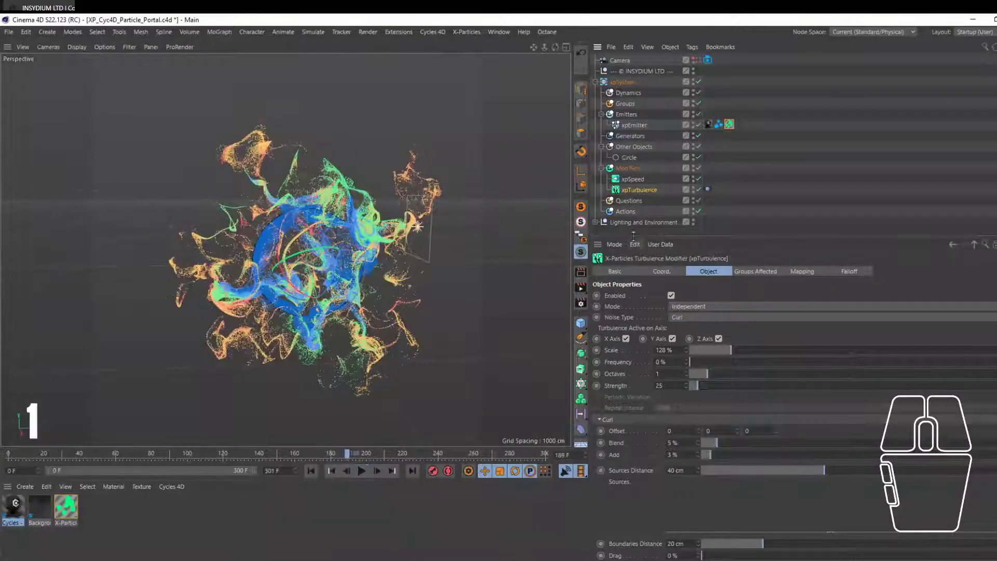
Set xpSpeed's Particle Speed Maximum to 50 cm and replay the simulation from frame 0.
click(632, 179)
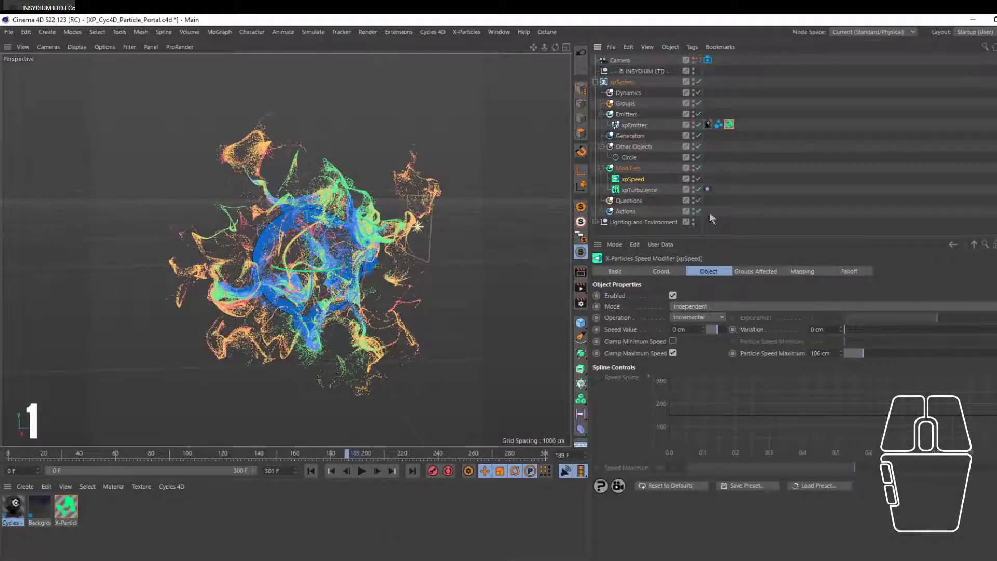
click(831, 358)
key(Return)
text(50)
click(311, 471)
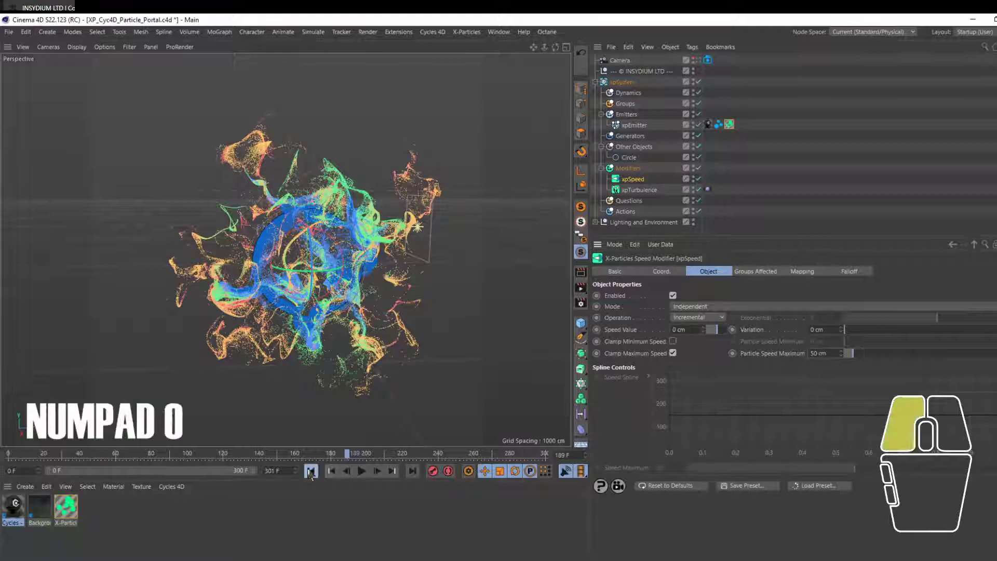
click(362, 470)
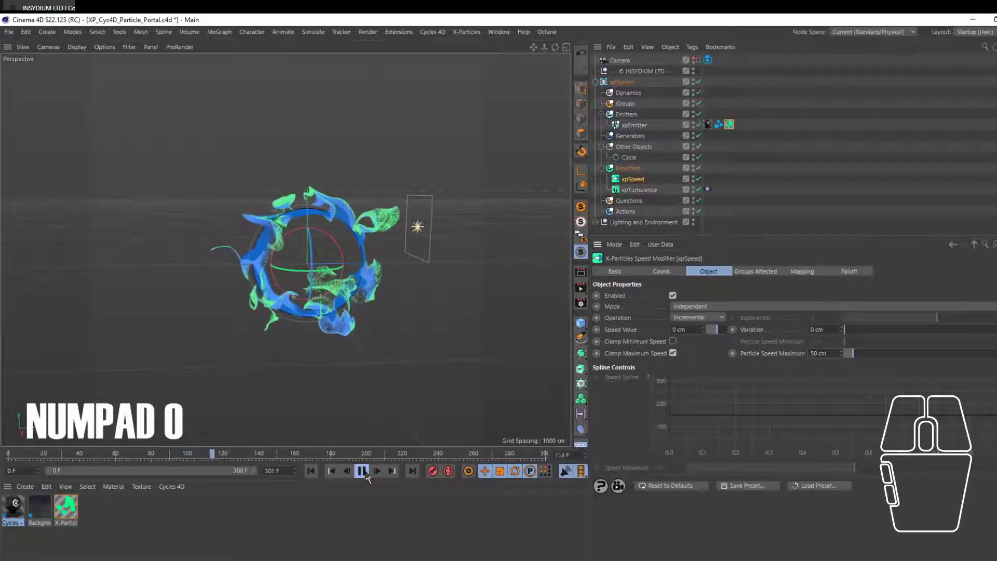
click(365, 474)
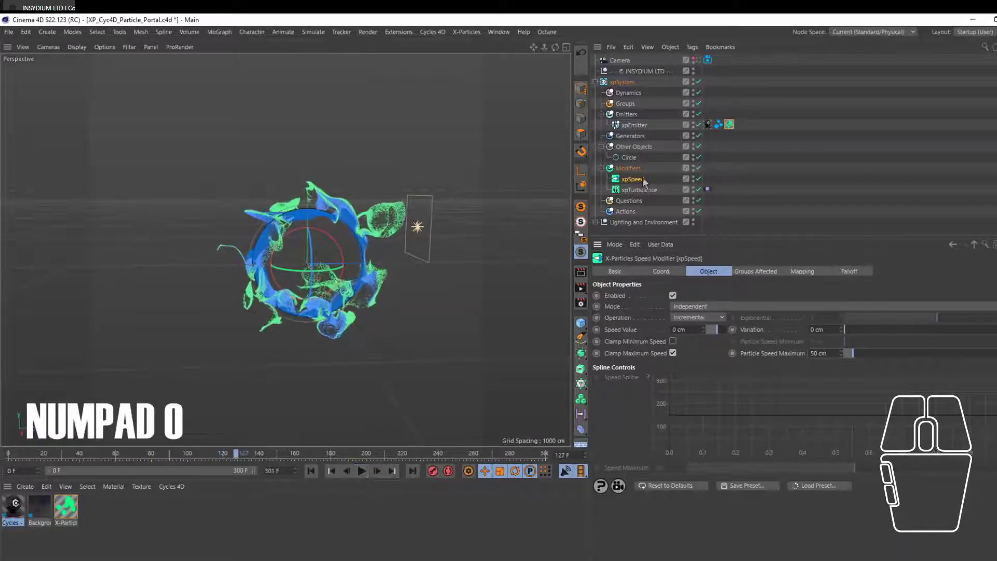
Set the xpEmitter's particle Speed to 50 cm and replay the simulation, stopping it to inspect the spread.
click(634, 125)
drag(653, 430, 633, 428)
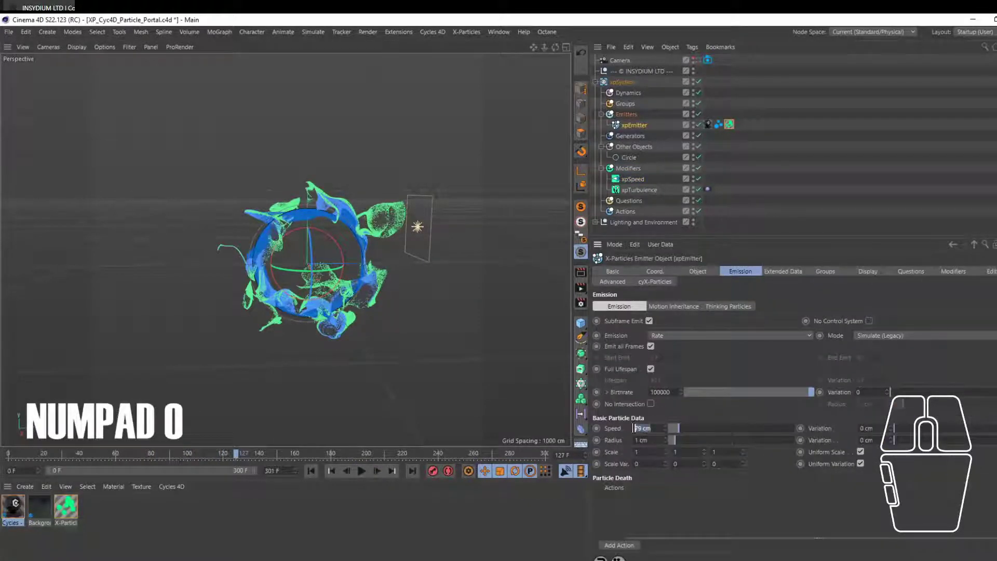
text(50)
click(349, 504)
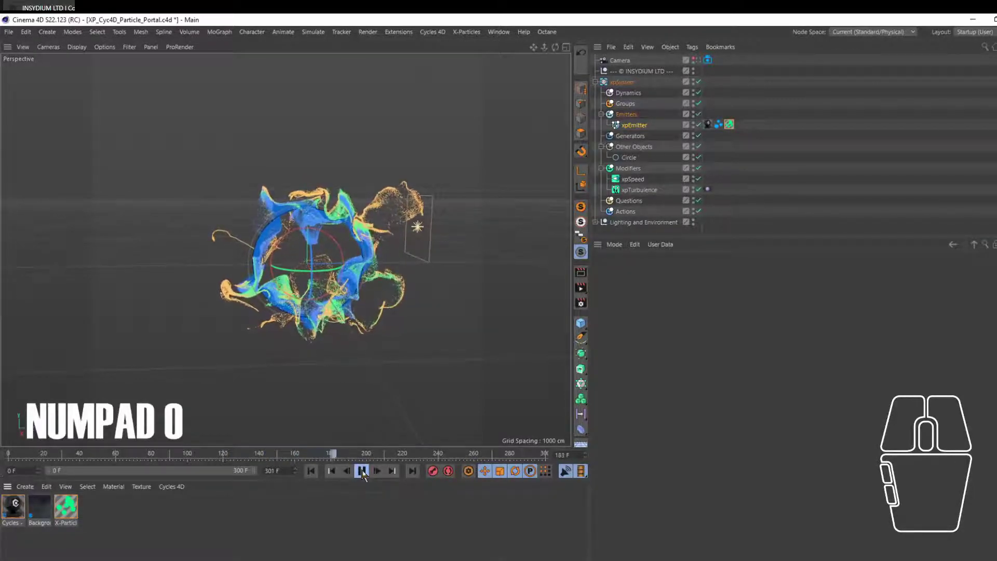
click(362, 470)
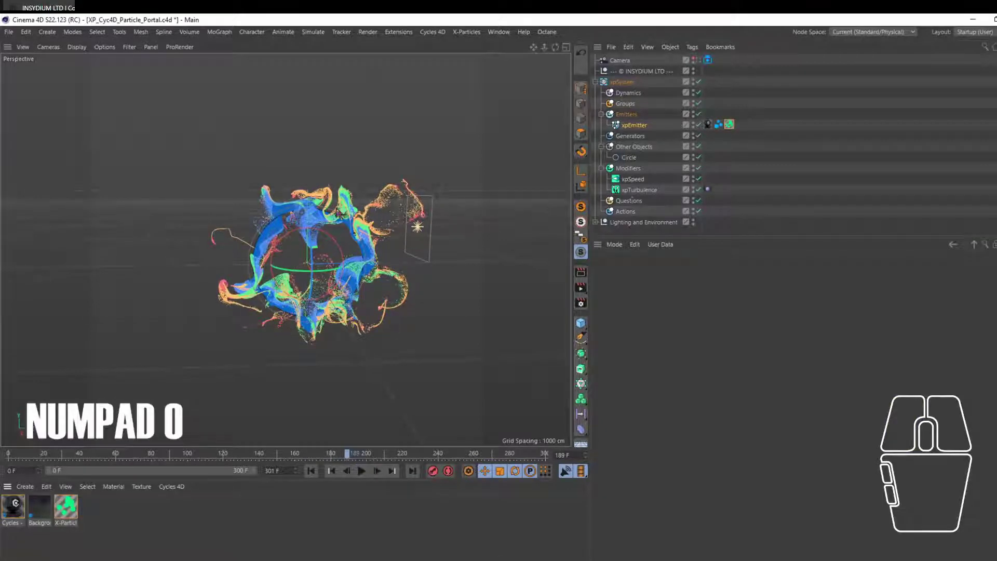
Set the xpTurbulence Strength to 10 and play the simulation from frame 0, stopping it after the first trails form.
click(642, 191)
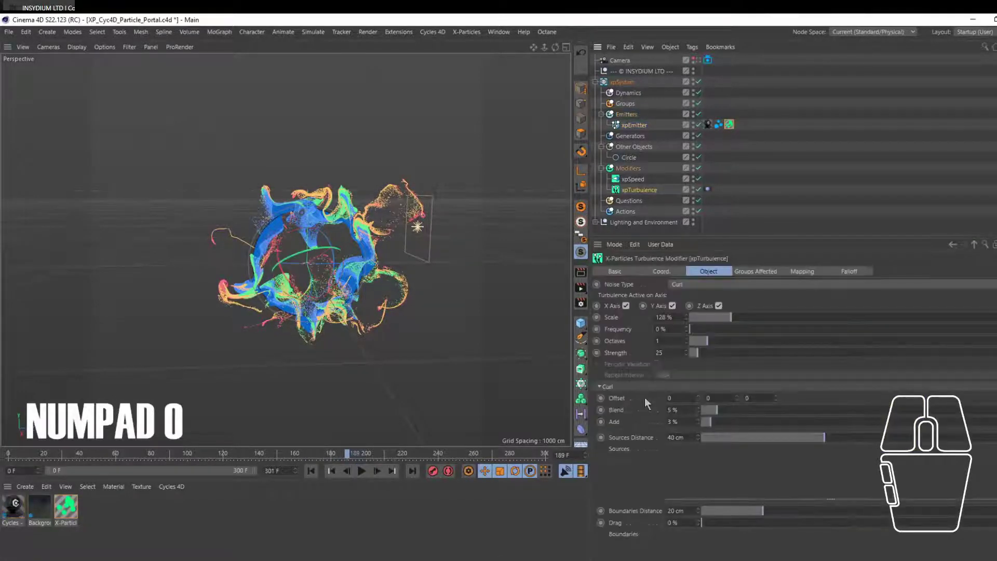
scroll(644, 398, up, 2)
drag(696, 392, 631, 390)
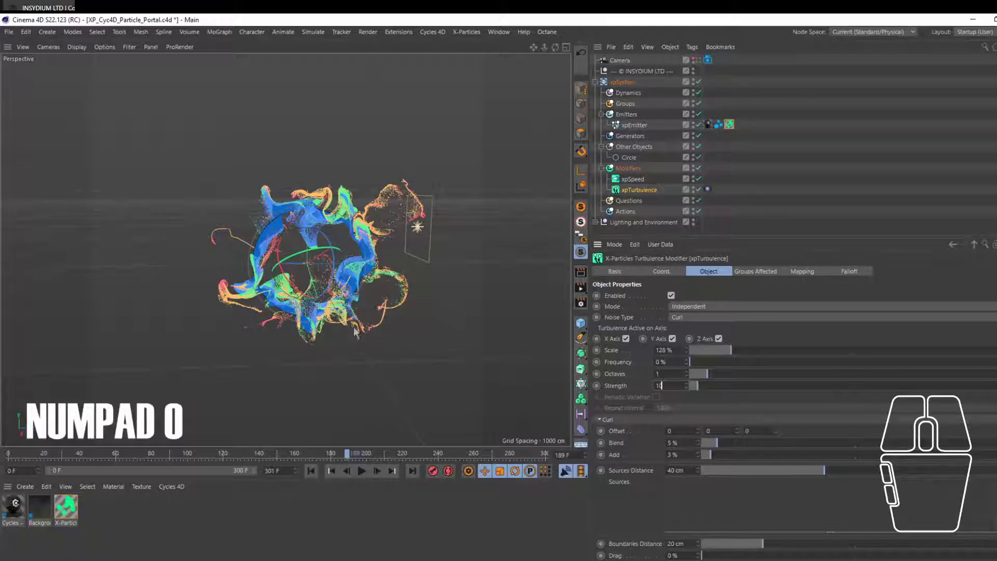
click(311, 470)
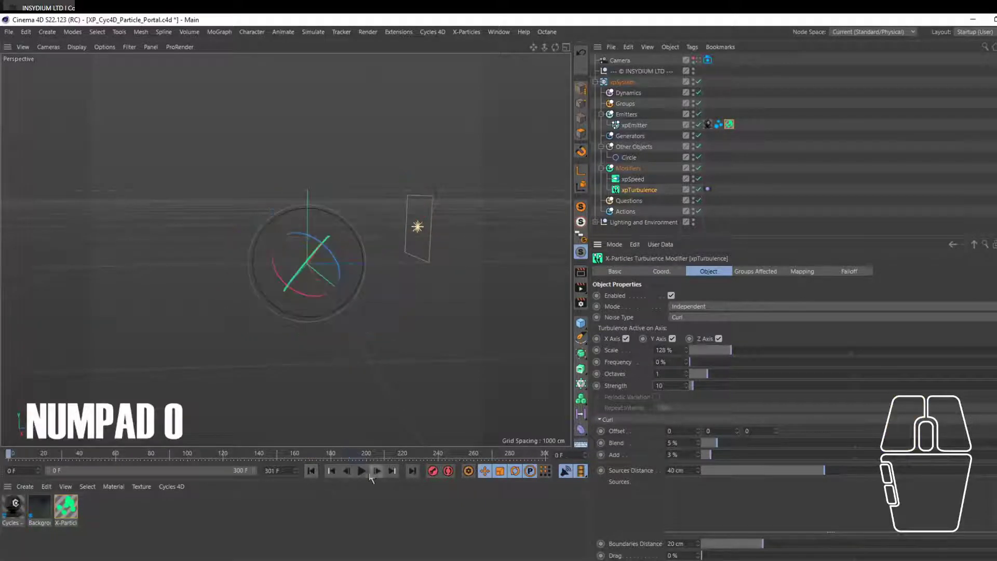
click(362, 470)
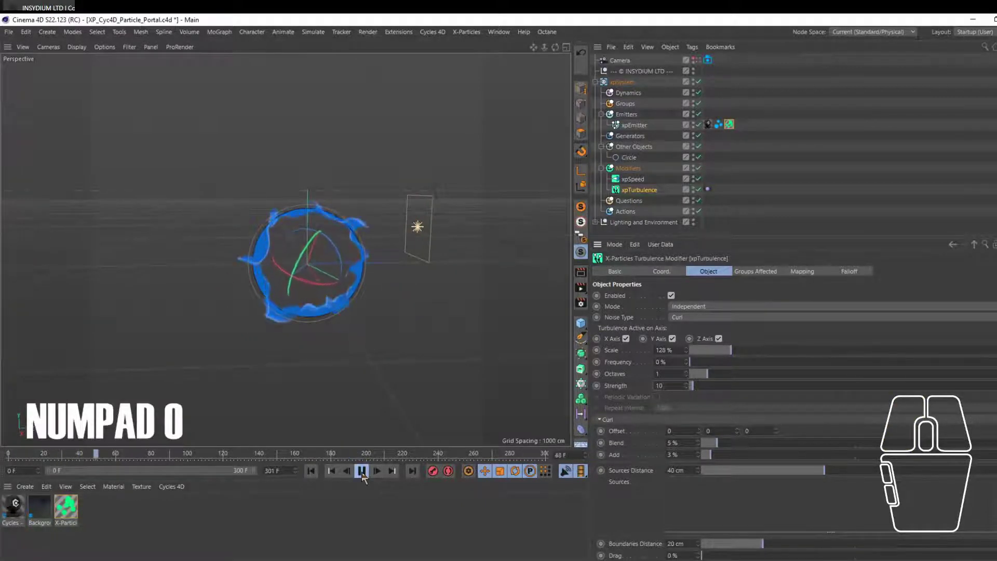
click(362, 471)
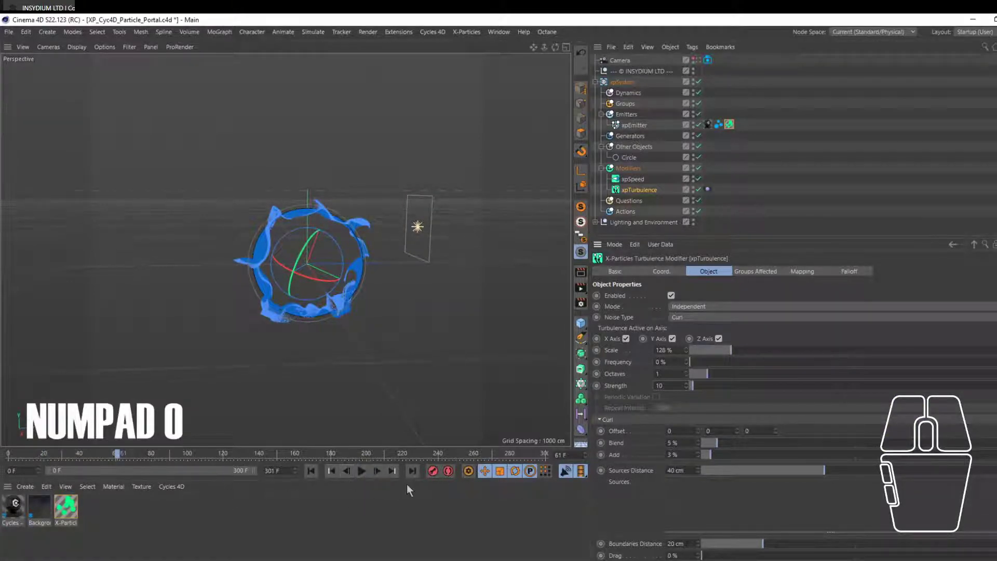
Scrub the timeline to frame 219 and replay the simulation from frame 0 to examine the weaker turbulence.
drag(26, 450, 260, 456)
drag(323, 467, 402, 461)
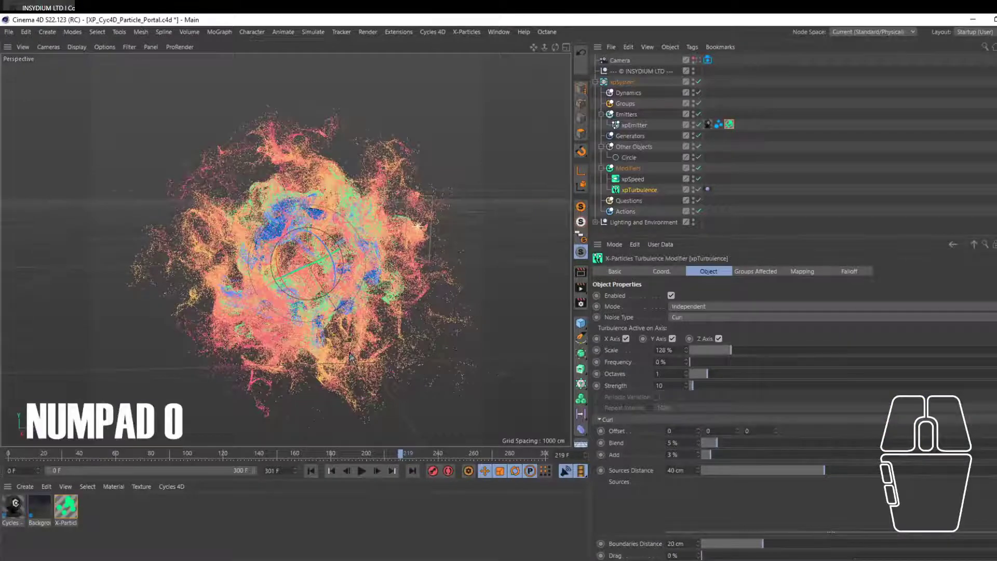
click(311, 471)
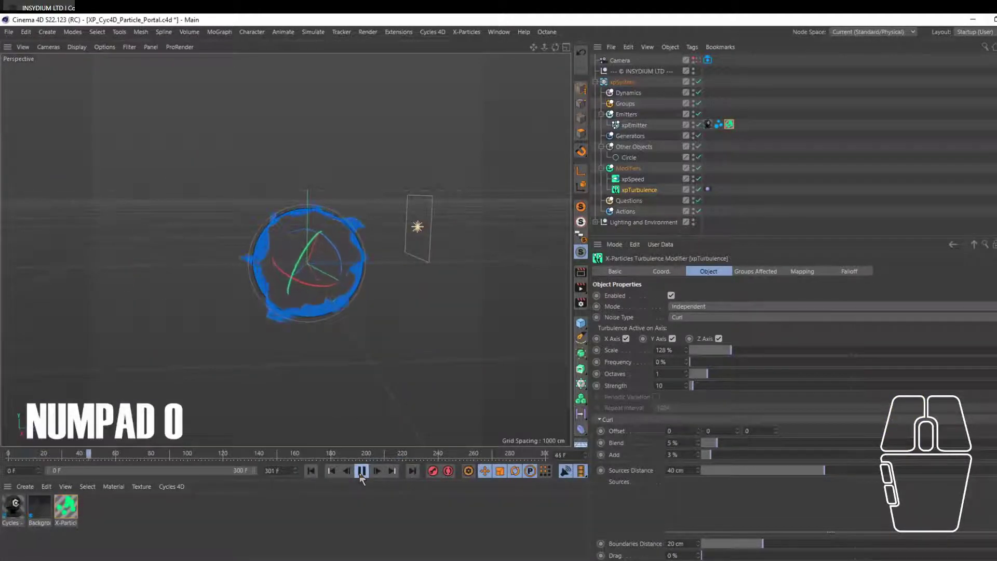
click(362, 471)
Try an xpTurbulence Scale of 226 % in a playback from frame 0, and undo the Scale change at frame 0.
drag(729, 351, 764, 355)
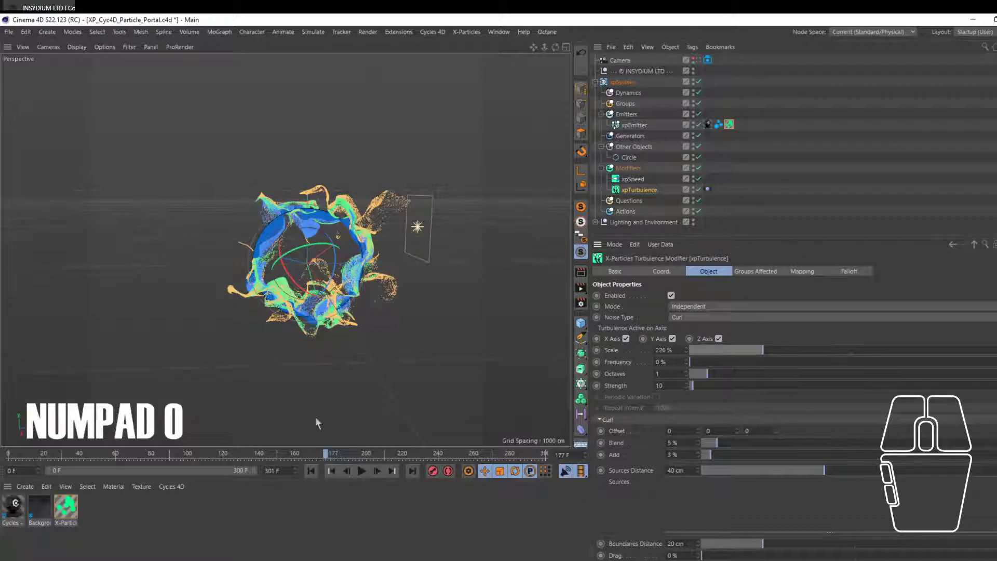
click(311, 471)
click(362, 471)
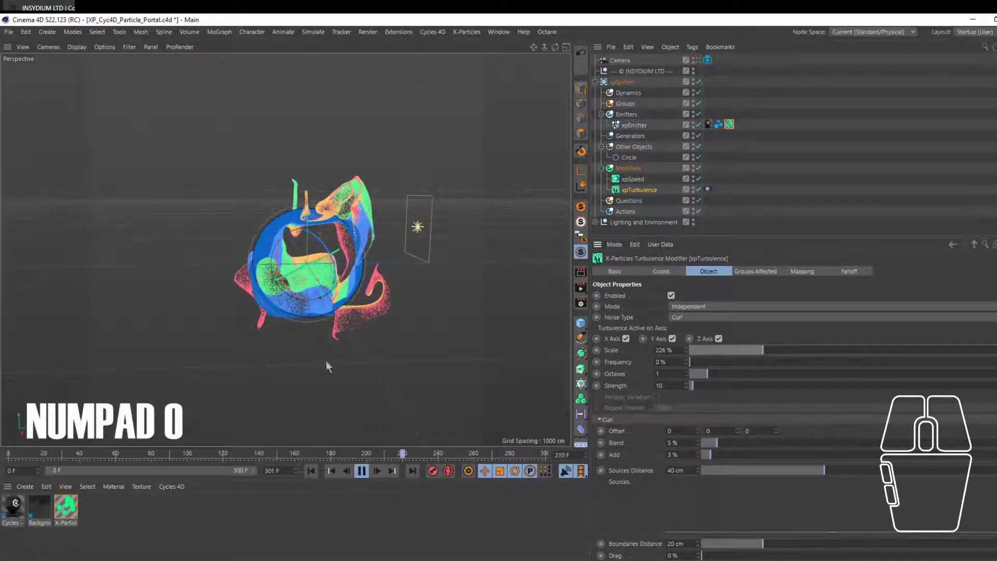
click(361, 471)
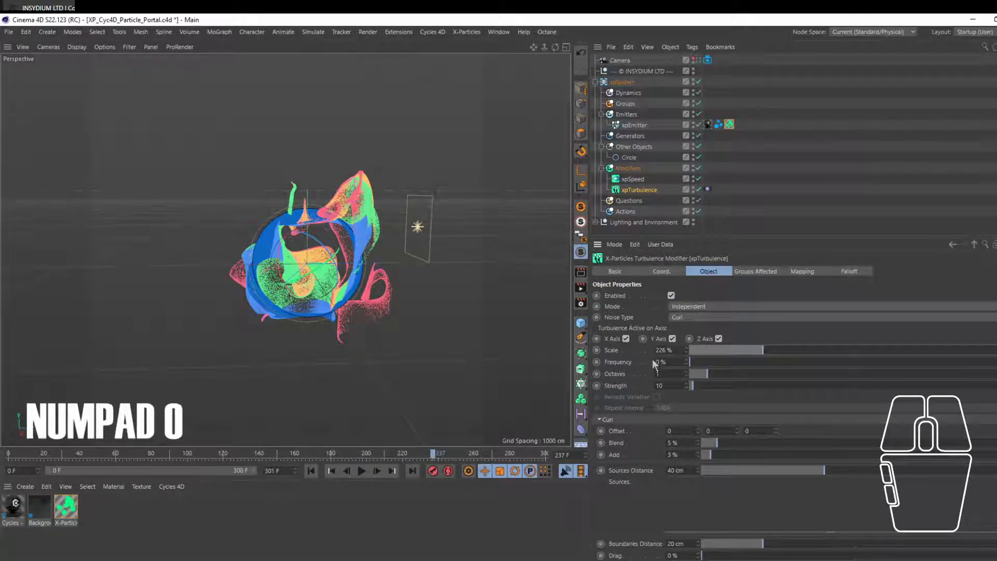
click(311, 470)
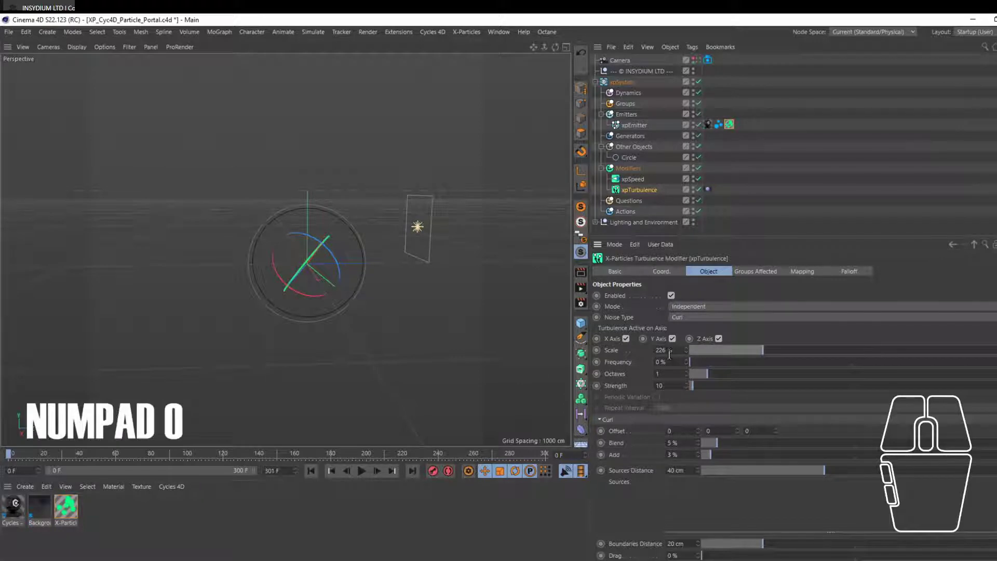
ctrl+drag(670, 353, 672, 368)
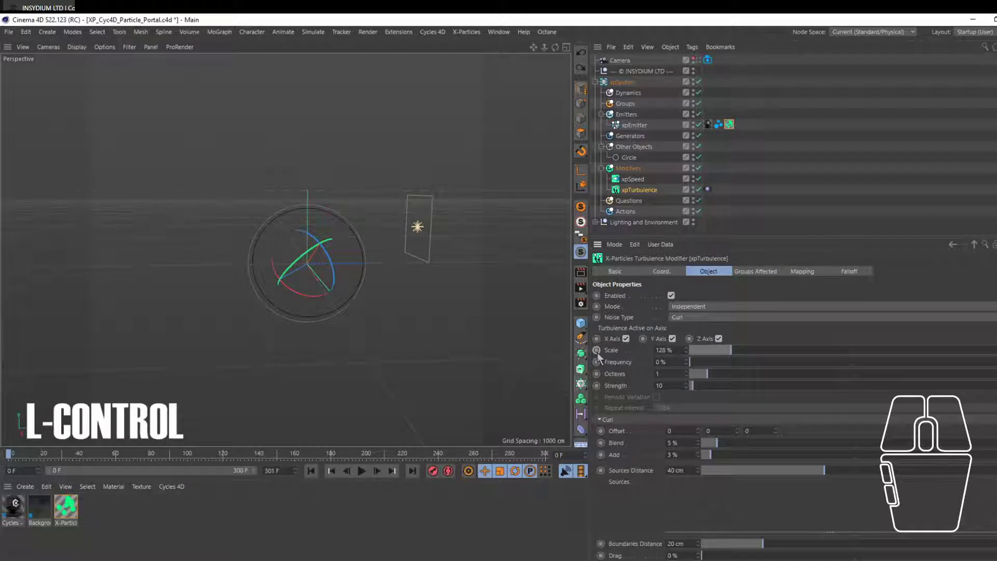
Set a keyframe for the xpTurbulence Scale at frame 180.
ctrl+click(330, 455)
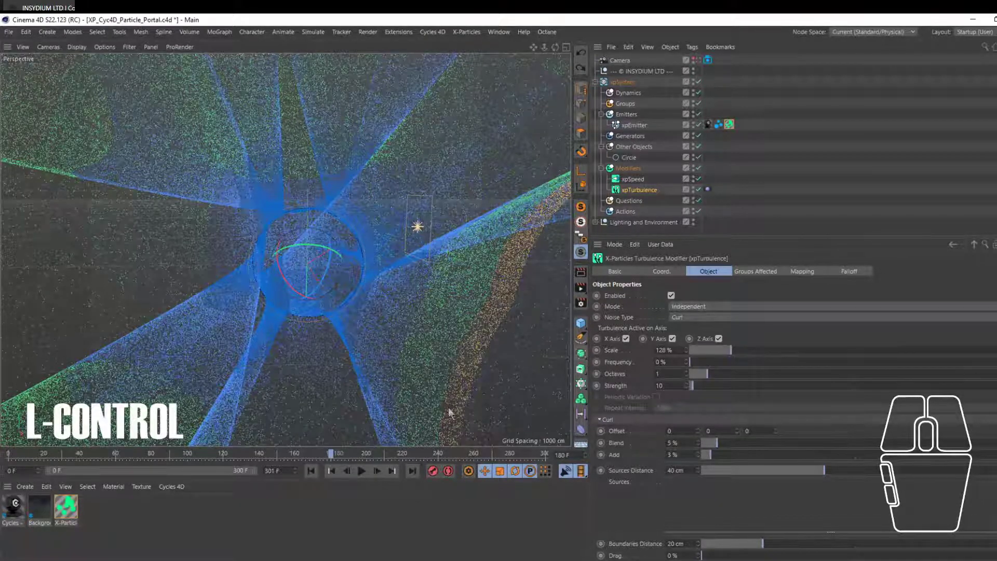
ctrl+click(597, 351)
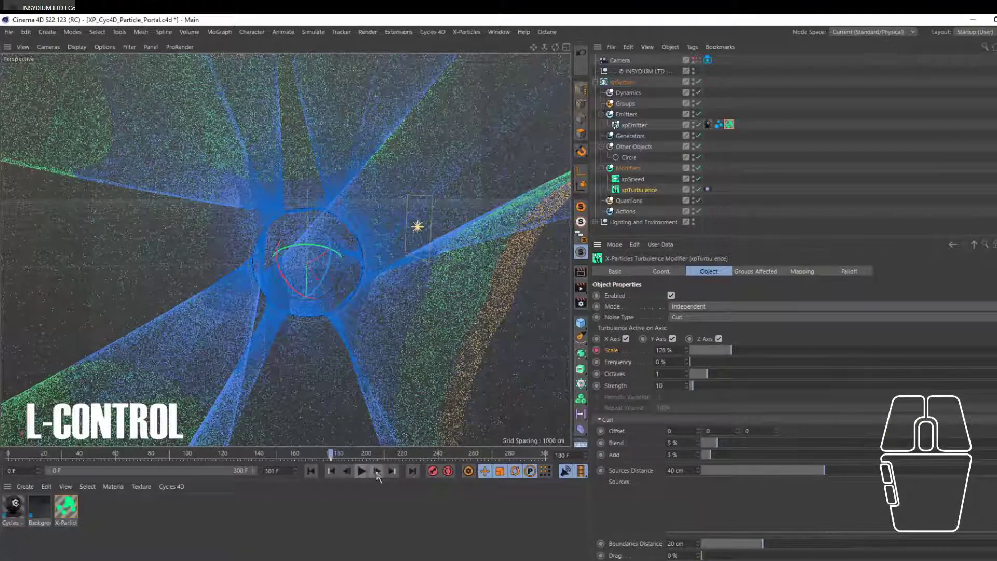
Keyframe the xpTurbulence Scale at frame 220, return to the frame 180 key and set its Scale to 250 %.
drag(332, 456, 403, 457)
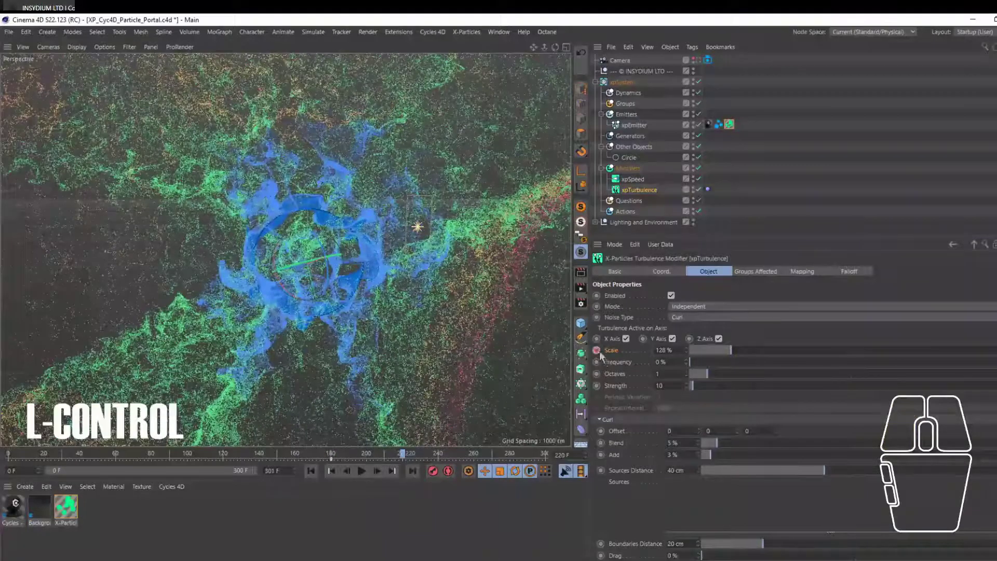
ctrl+click(332, 471)
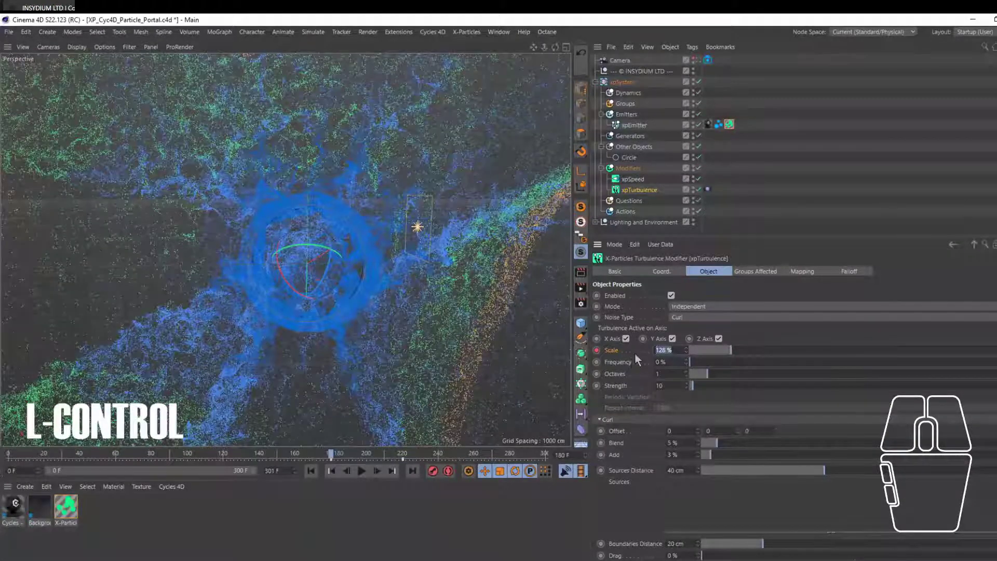
text(250)
key(Return)
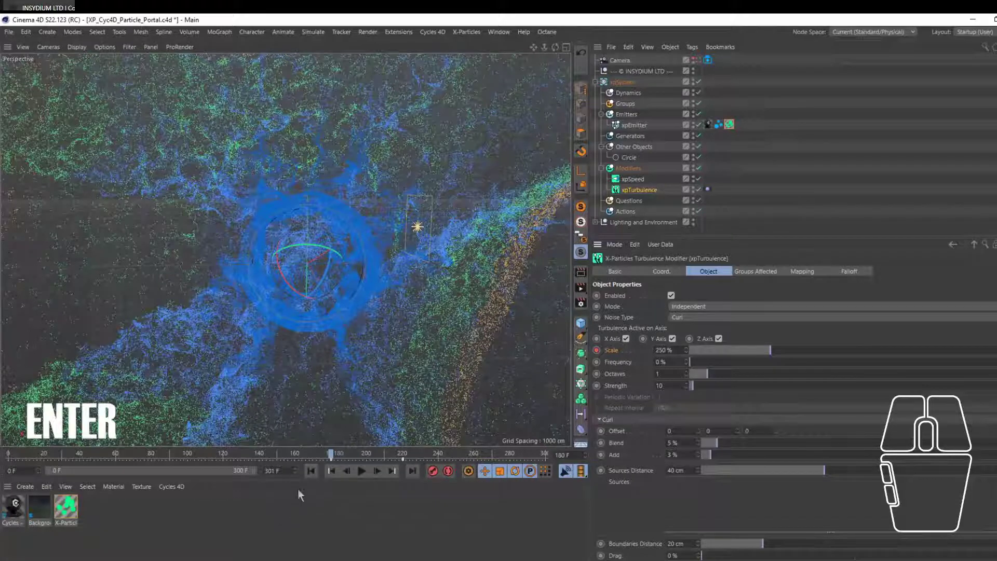
Play the simulation from frame 0 to about frame 279 and examine how the animated turbulence scale affects the particles.
click(310, 471)
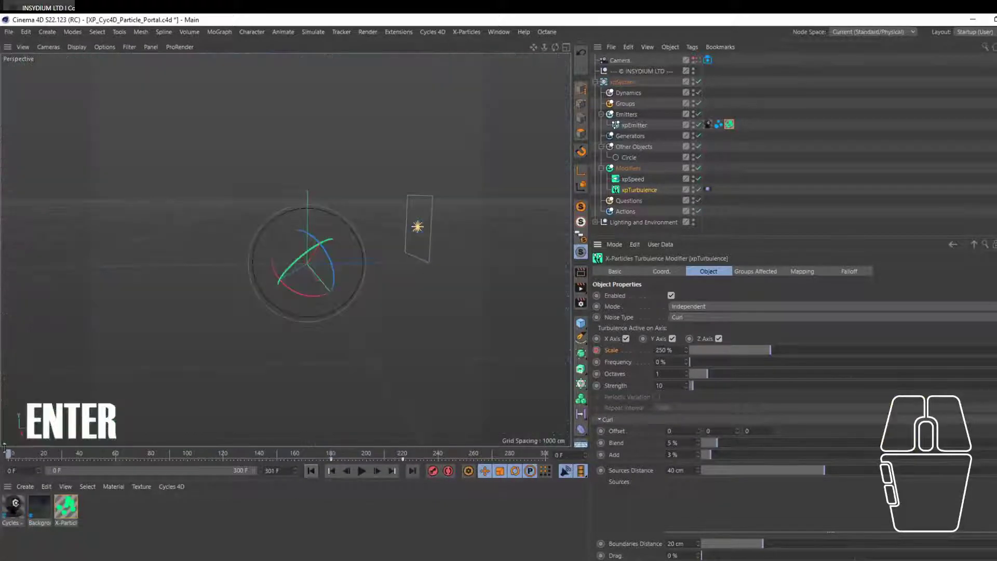
drag(253, 462, 501, 470)
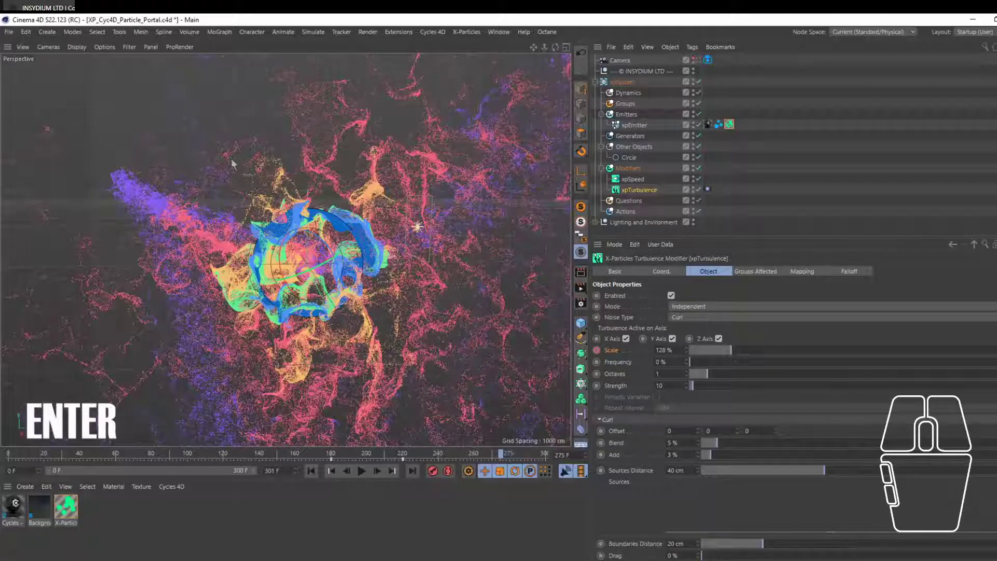
click(311, 470)
click(362, 470)
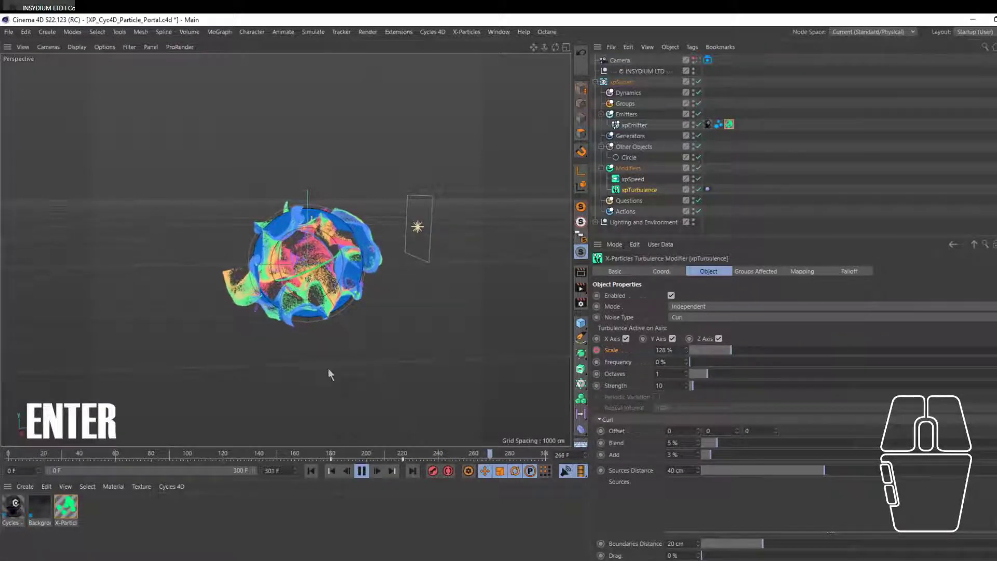
click(362, 472)
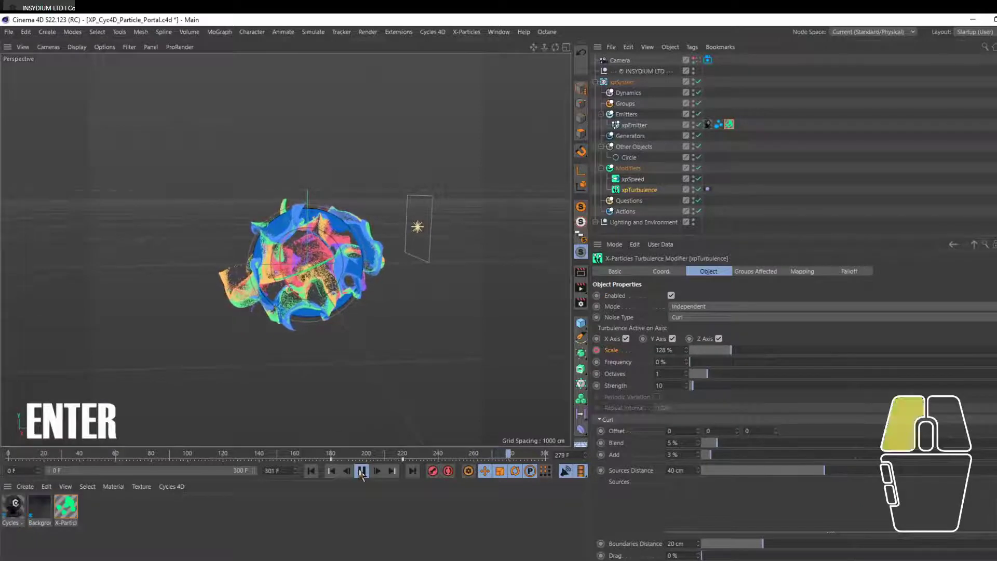
Replay the simulation from frame 0 to about frame 102, and shift both Scale keyframes earlier to frames 120 and 160.
drag(138, 454, 7, 456)
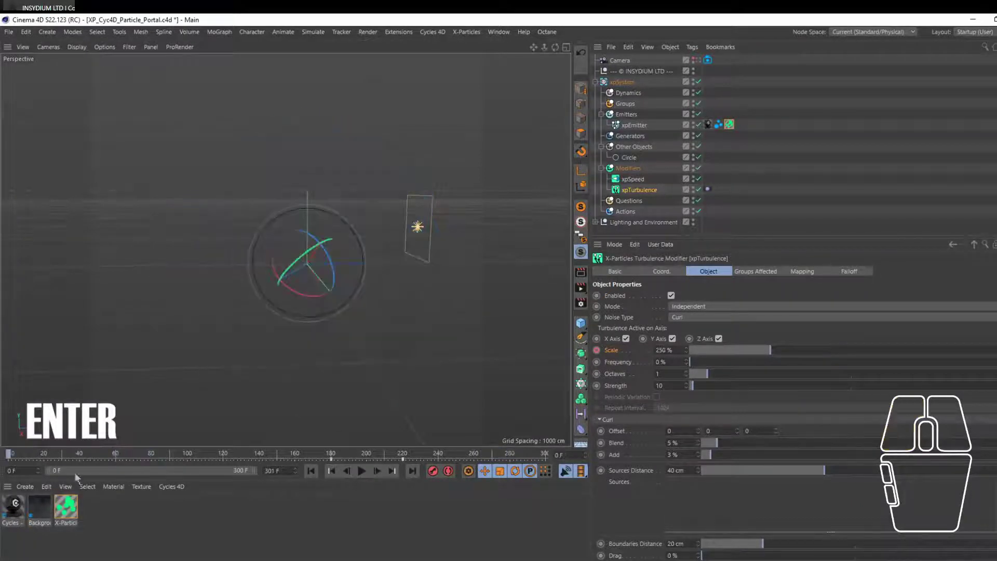
click(362, 471)
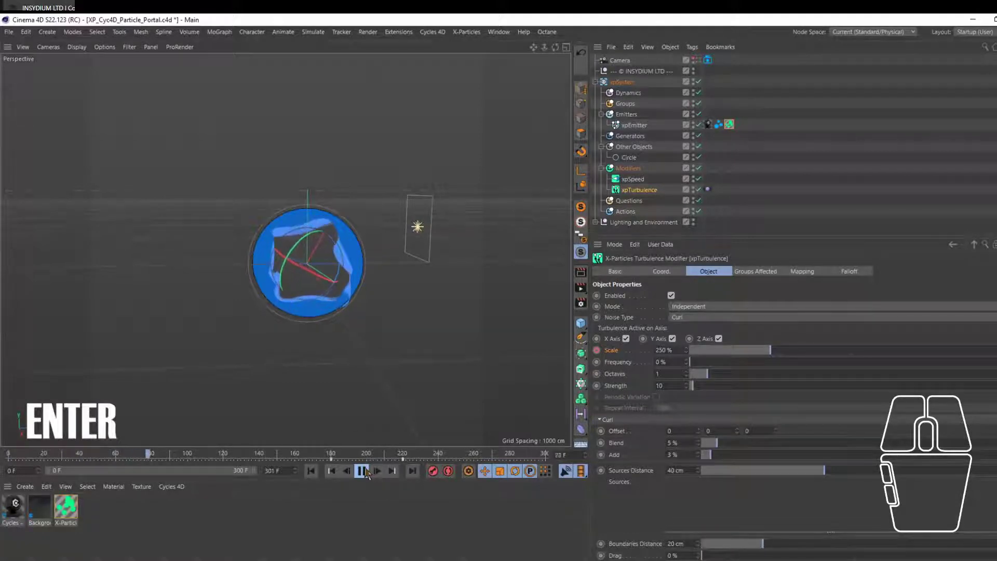
click(362, 471)
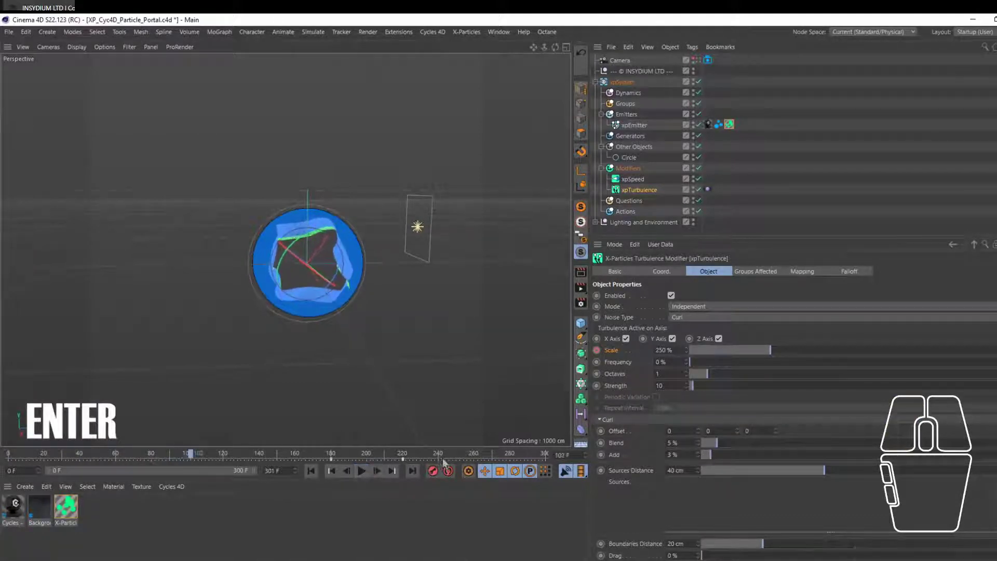
click(327, 454)
drag(425, 463, 224, 463)
Play the simulation from frame 0 to frame 278 and examine the particle shapes around the ring up close.
click(311, 471)
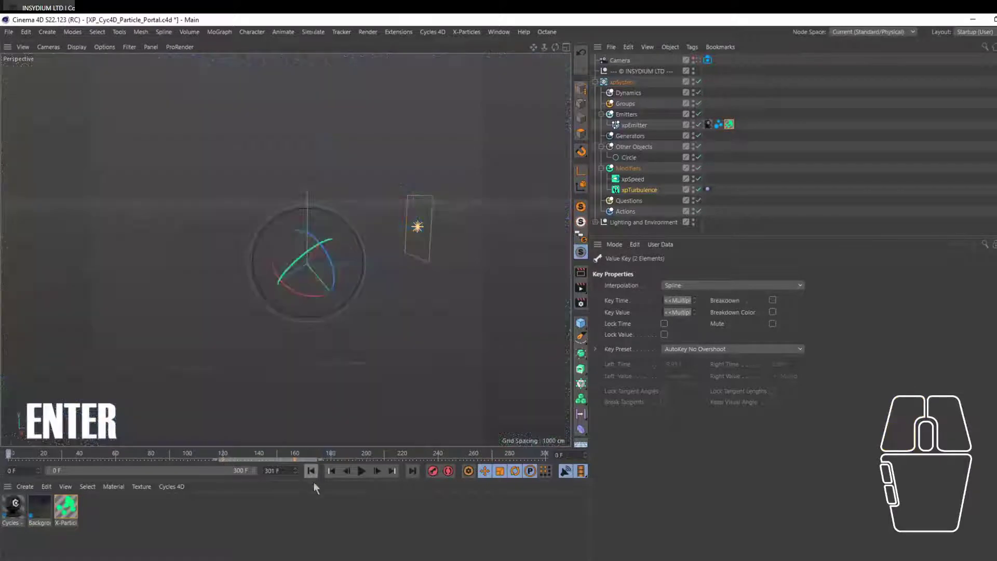
click(362, 471)
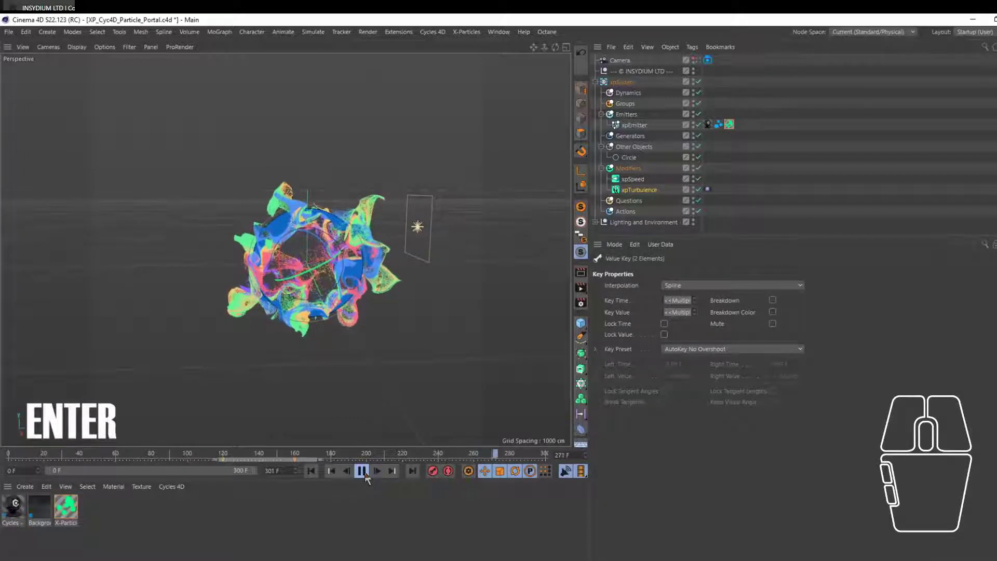
click(362, 472)
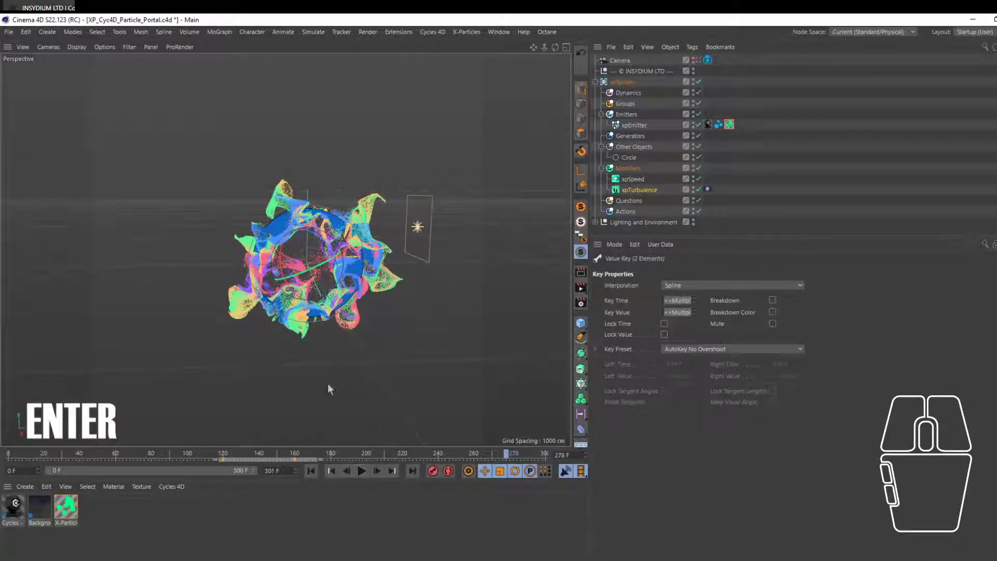
scroll(304, 276, up, 3)
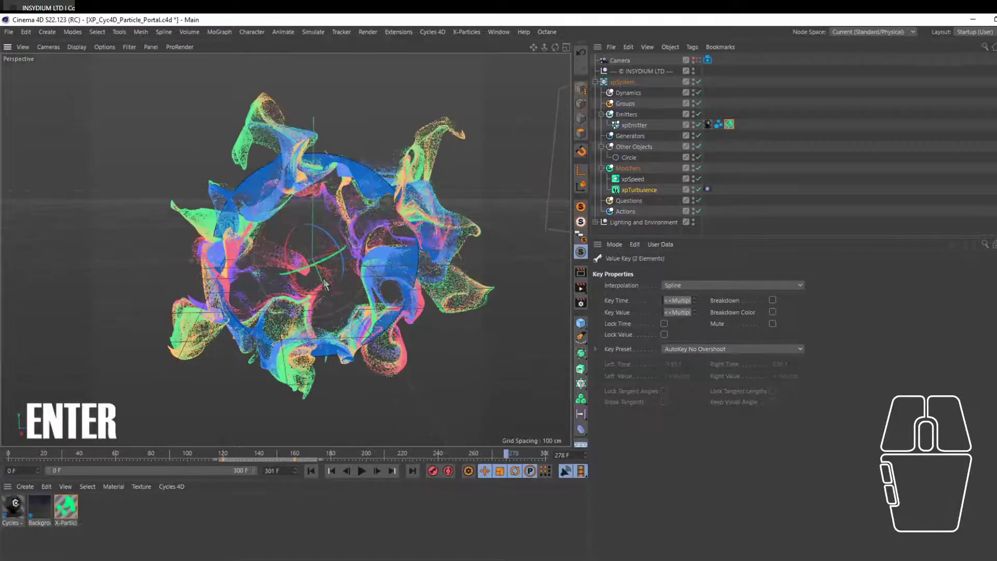
mouse_move(323, 275)
mouse_down()
mouse_move(429, 338)
mouse_move(322, 264)
mouse_move(220, 270)
mouse_move(353, 275)
mouse_move(293, 262)
mouse_move(320, 259)
mouse_up()
Examine the xpEmitter's Display settings for the particle gradient colour and its Age parameter.
click(638, 127)
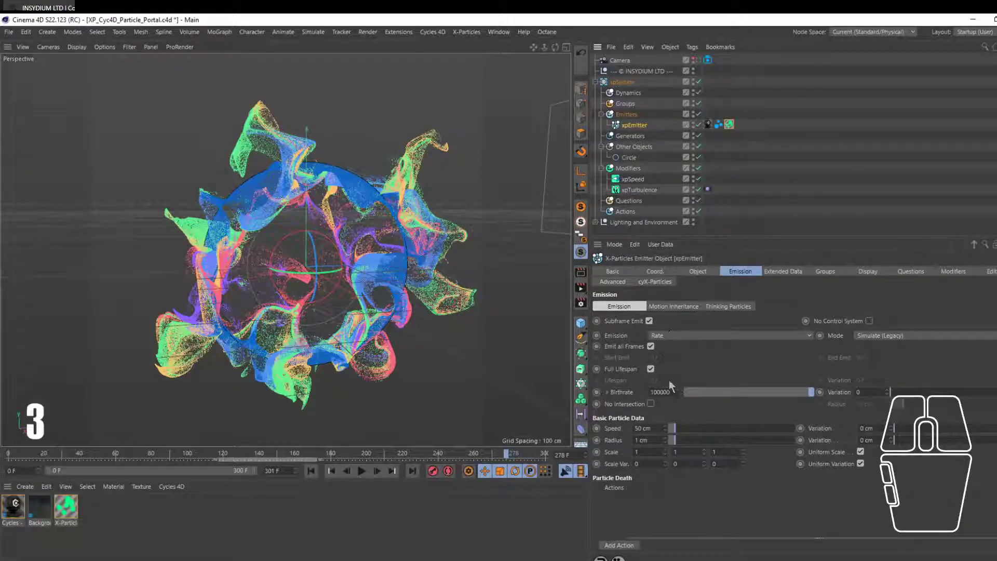
click(854, 270)
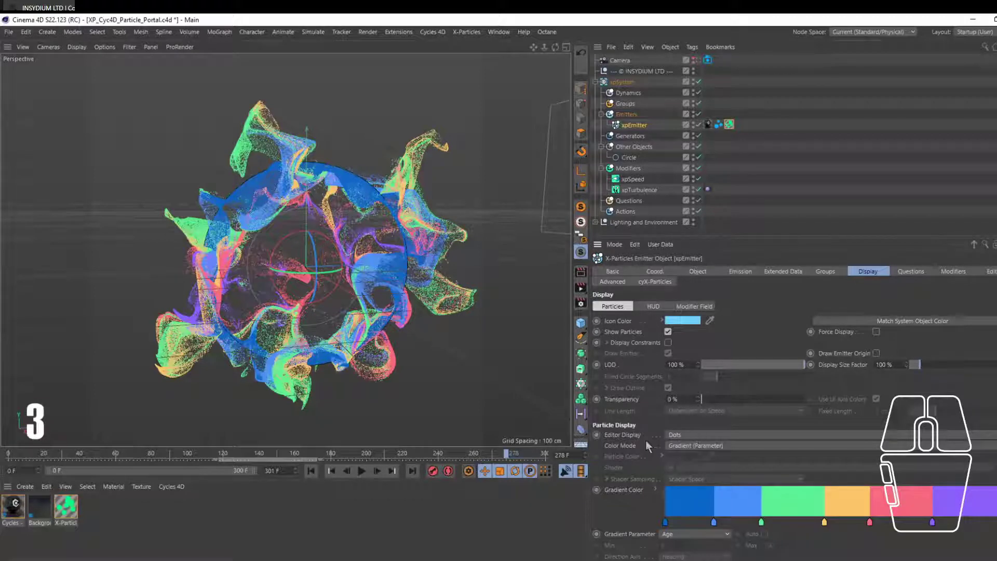
scroll(643, 495, down, 1)
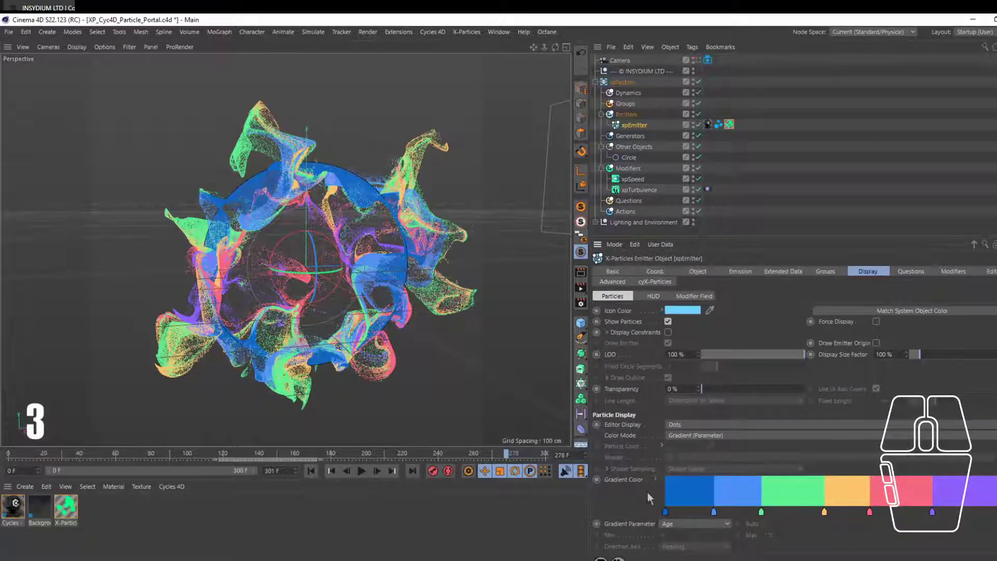
Replay the simulation to about frame 101 and inspect the object properties of the Circle spline.
click(329, 471)
click(362, 471)
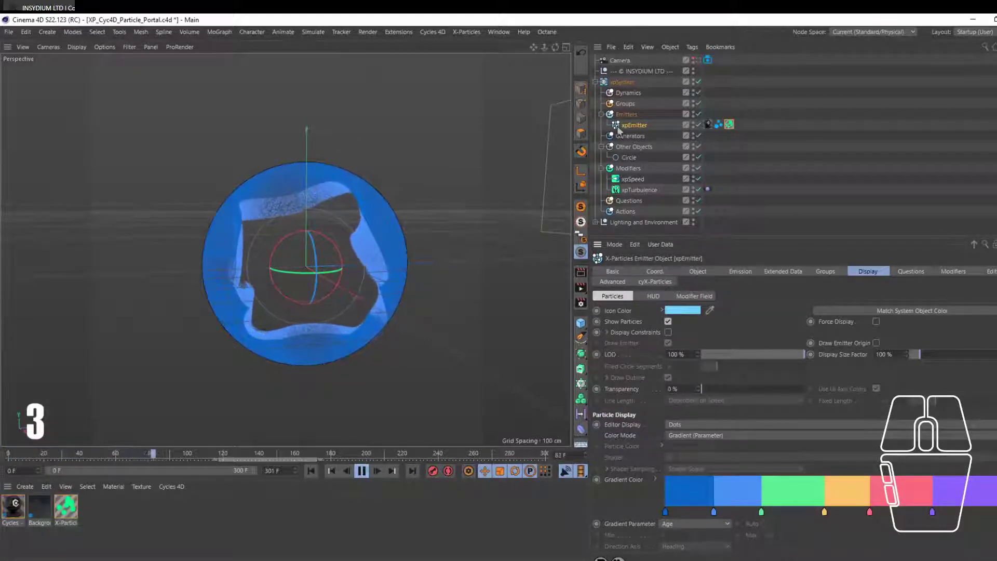
click(362, 472)
click(626, 163)
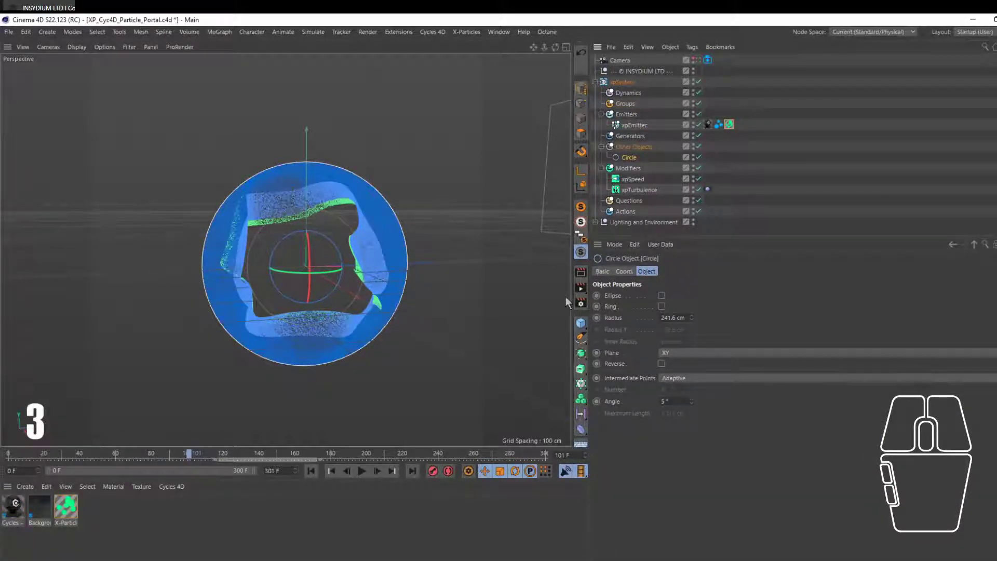
click(582, 338)
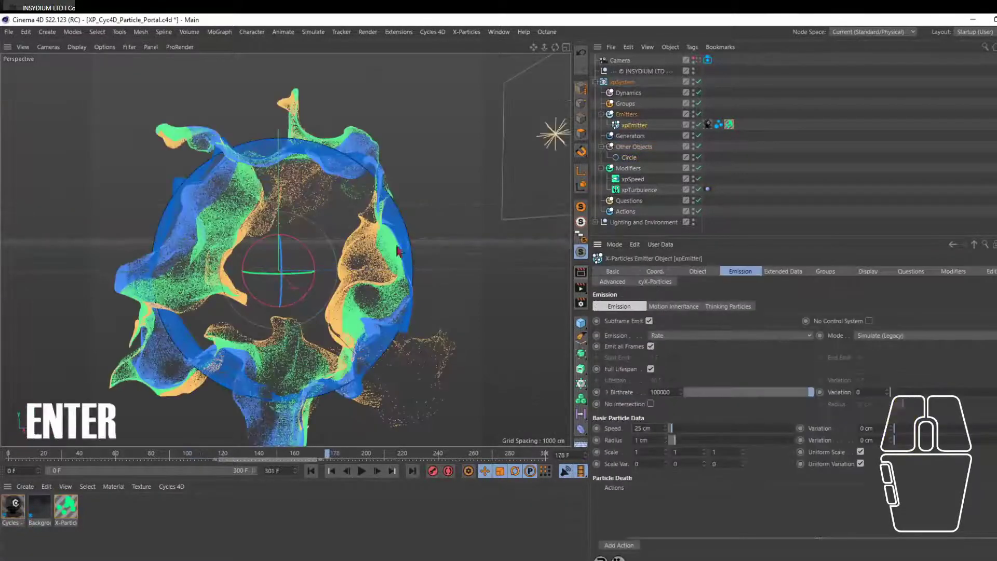
Open the Cycles 4D Real-Time Preview, dock it beside the viewport and enlarge the space for both views.
scroll(584, 321, down, 5)
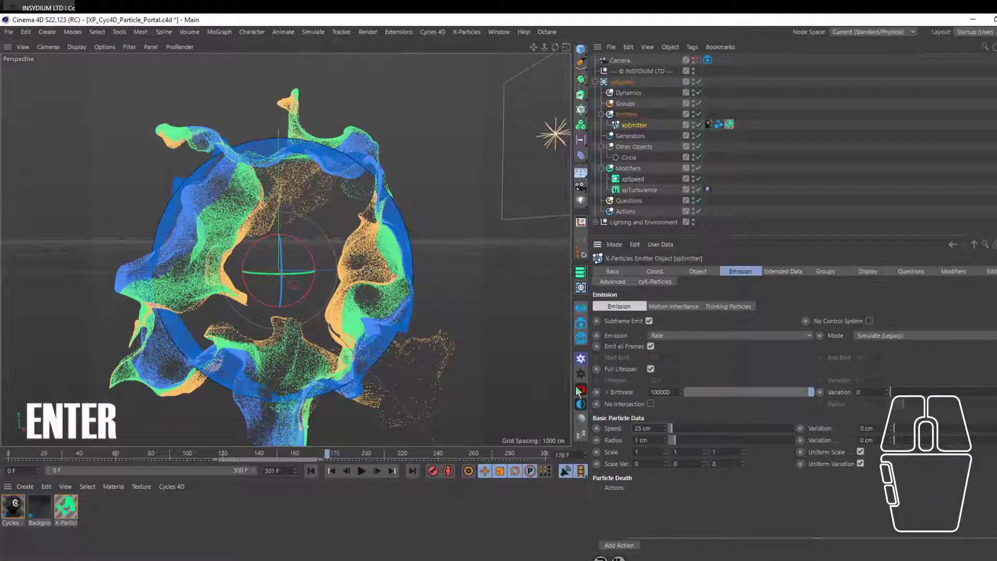
scroll(583, 218, up, 2)
scroll(582, 213, down, 2)
scroll(581, 123, up, 5)
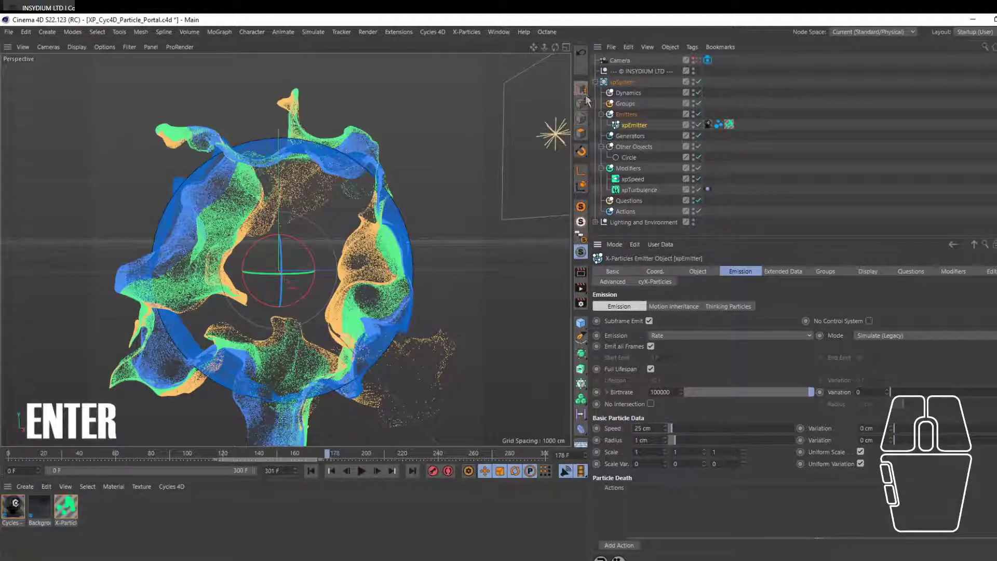
scroll(583, 125, down, 5)
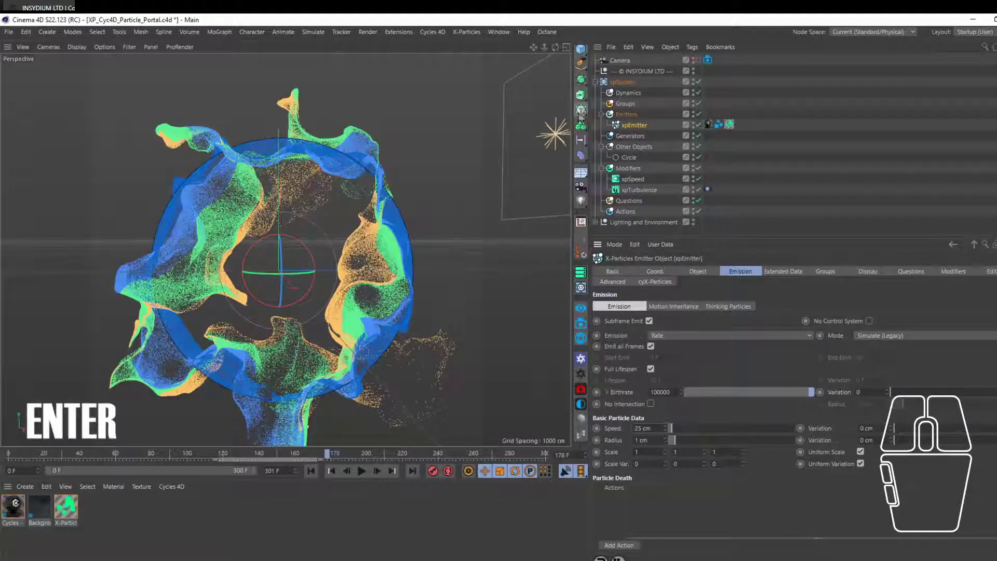
scroll(582, 124, up, 5)
scroll(582, 199, down, 5)
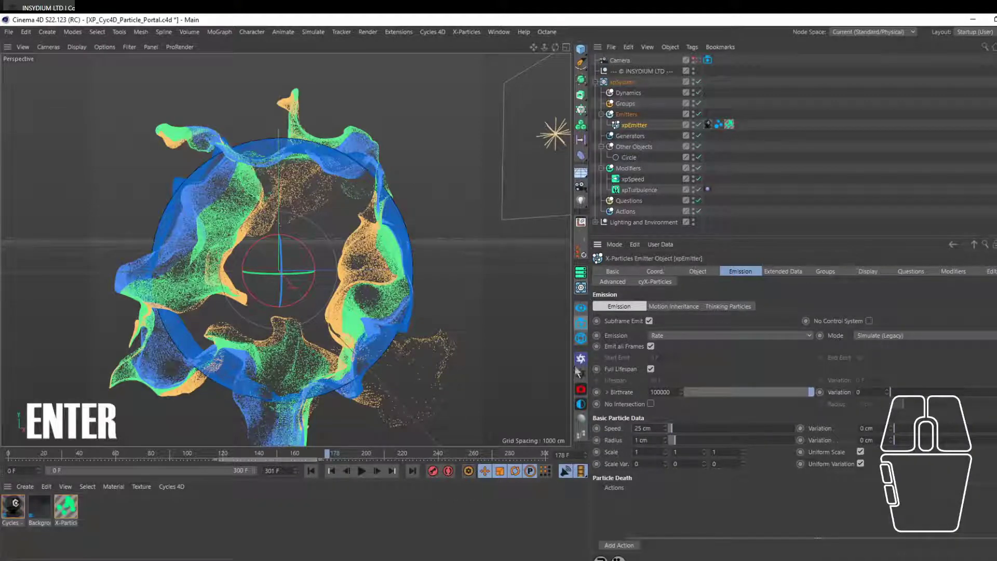
click(580, 309)
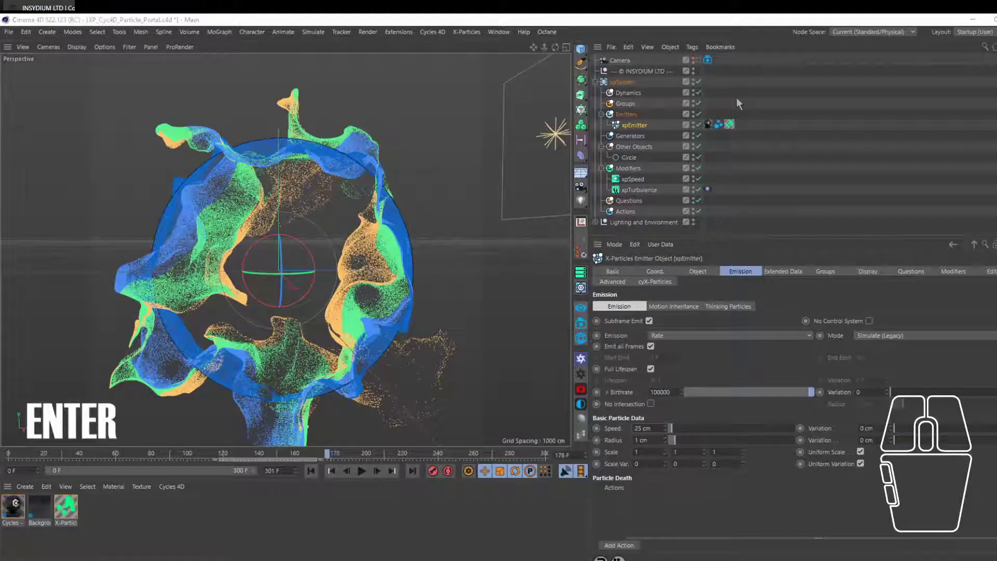
drag(696, 49, 758, 48)
drag(651, 63, 572, 173)
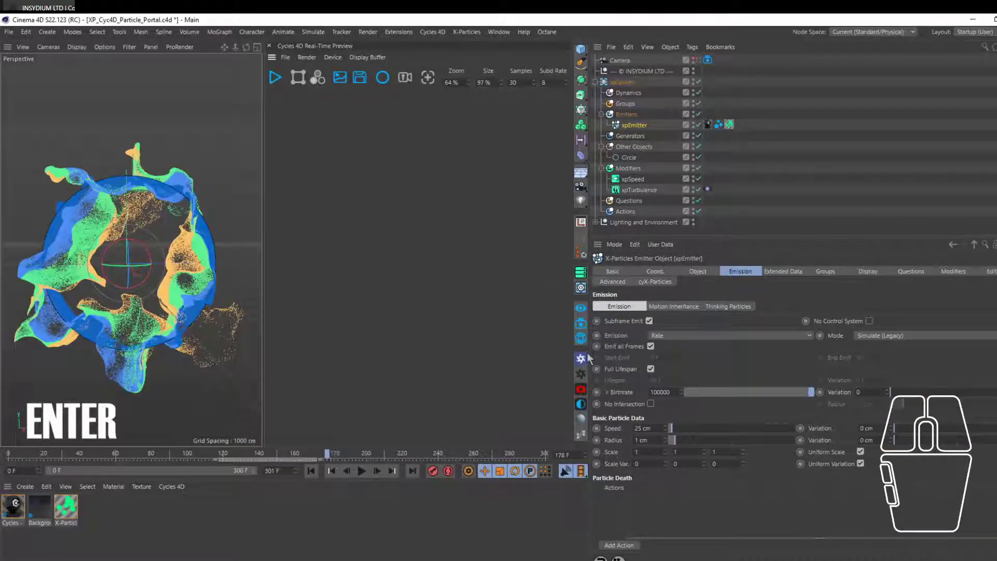
drag(592, 354, 790, 353)
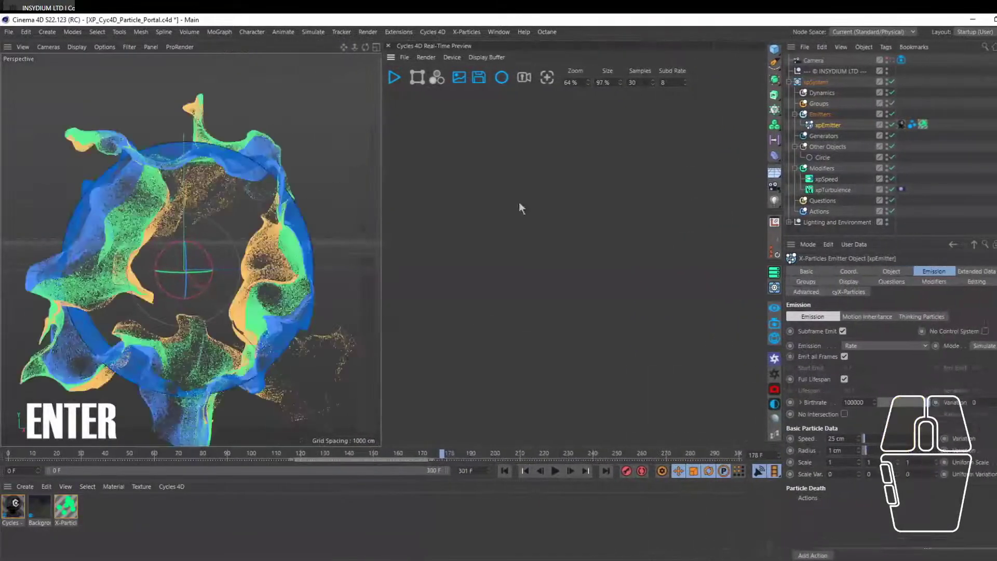
Play the simulation from frame 0 to frame 95 and start the Cycles 4D real-time preview render.
click(504, 470)
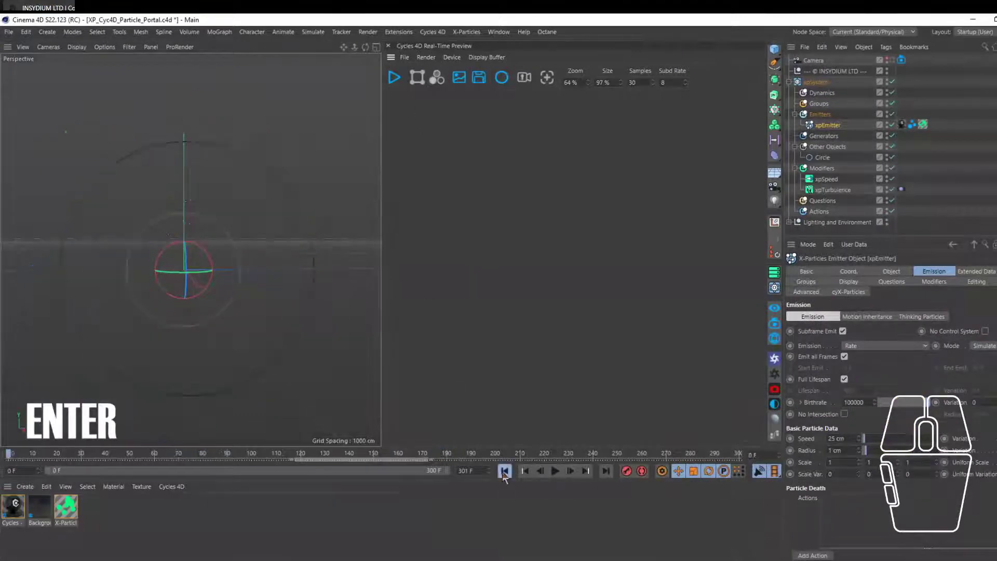
click(555, 471)
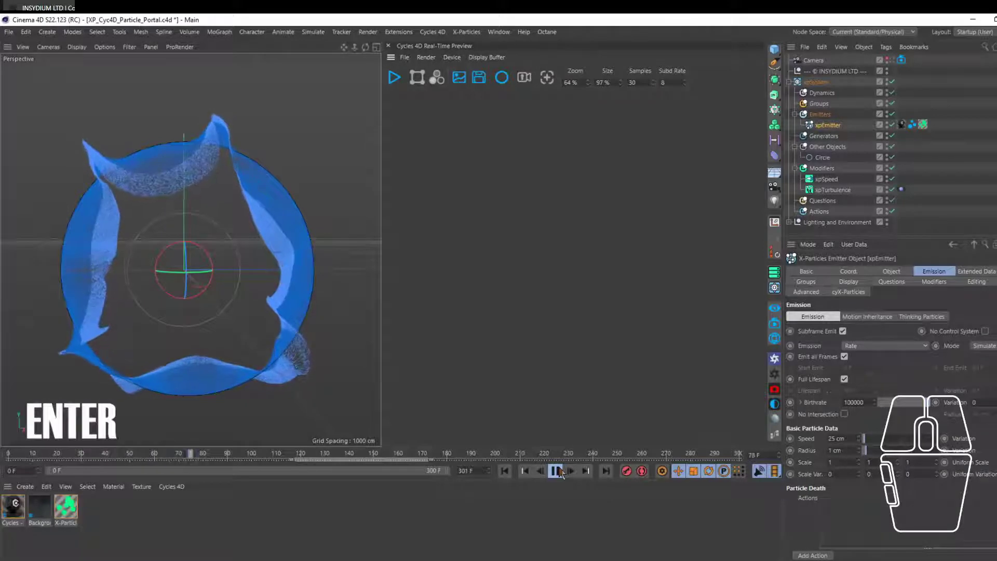
click(555, 471)
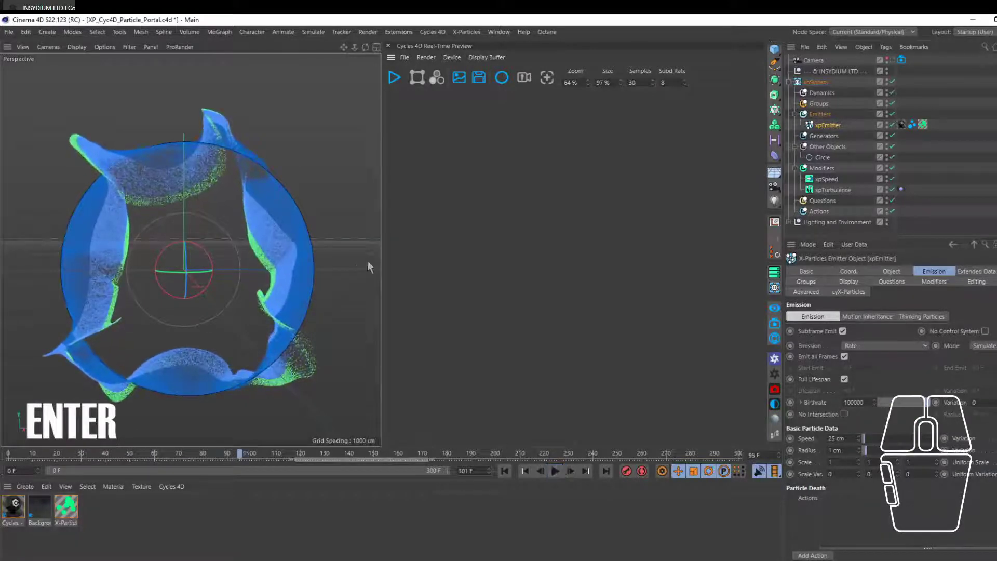
click(394, 78)
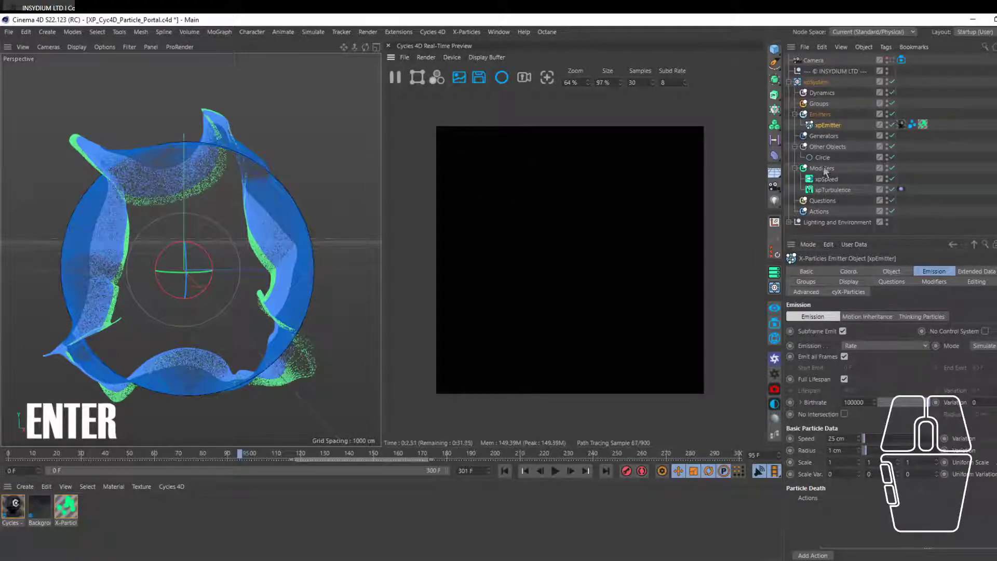
Collapse the xpSystem hierarchy, expand Lighting and Environment, and enable the Light object for the preview render.
click(788, 82)
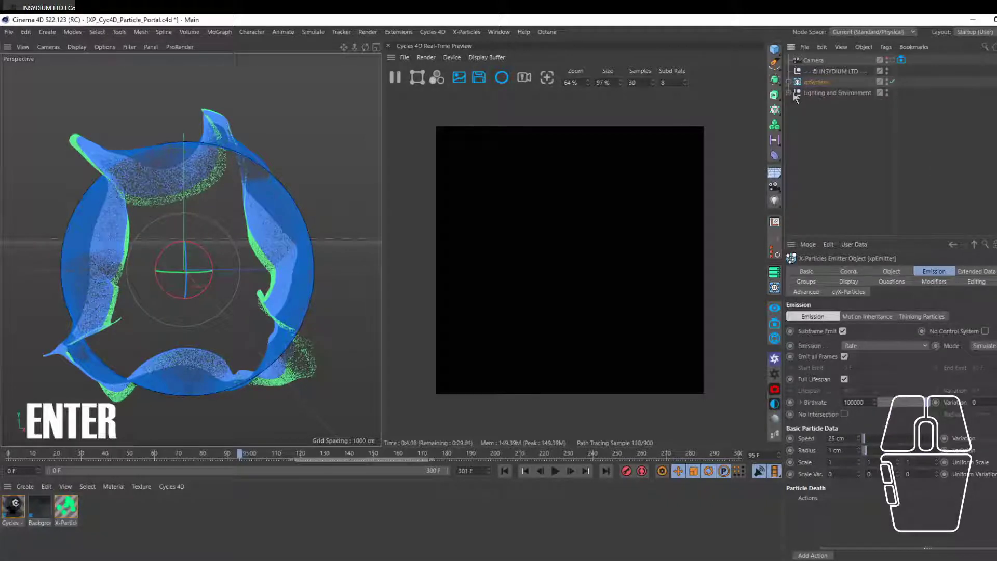
click(789, 93)
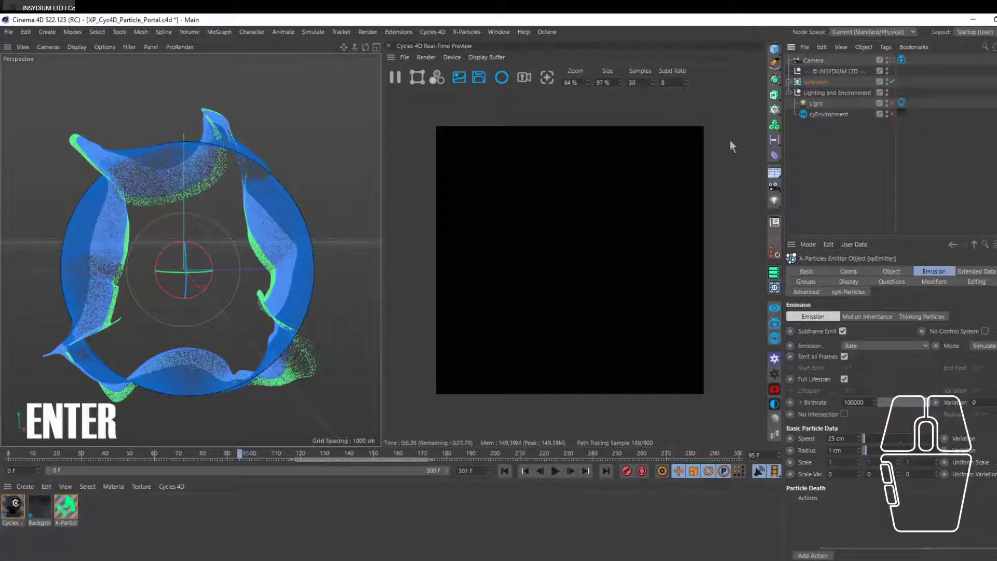
click(857, 104)
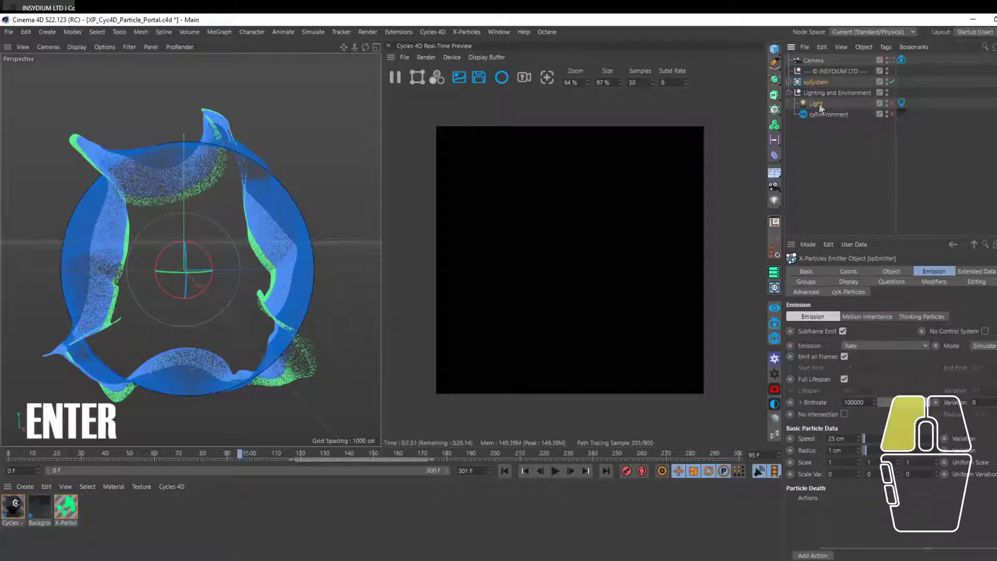
click(891, 104)
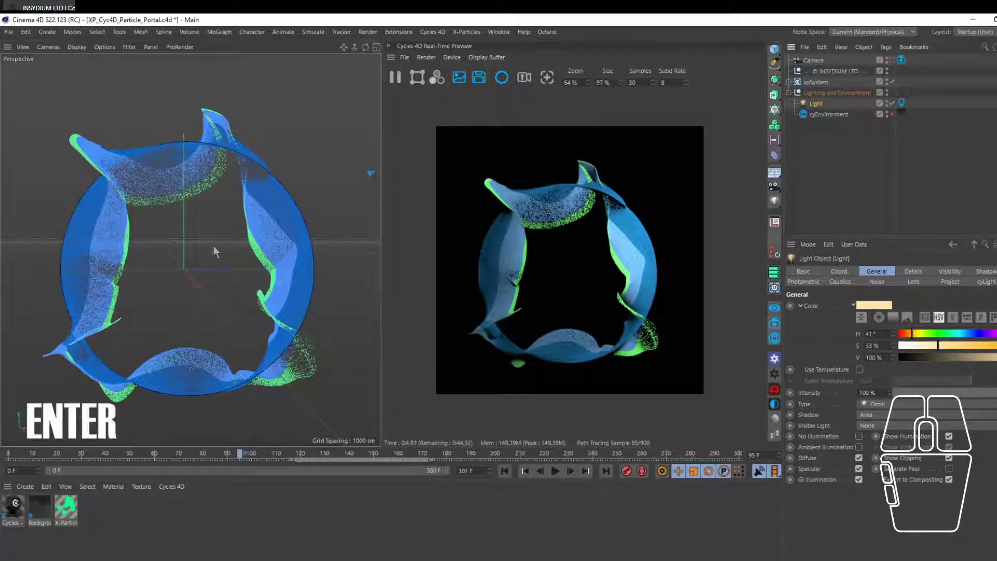
Set the size and zoom of the Cycles 4D real-time preview to 100%.
click(620, 81)
click(621, 81)
click(587, 81)
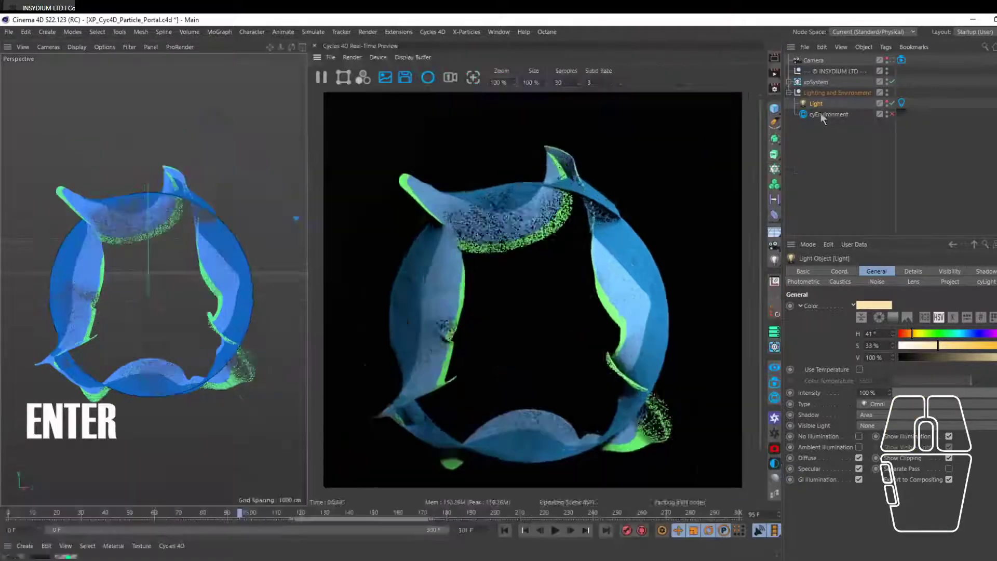
Inspect the object properties of cyEnvironment and the settings of its Background Material tag.
click(828, 114)
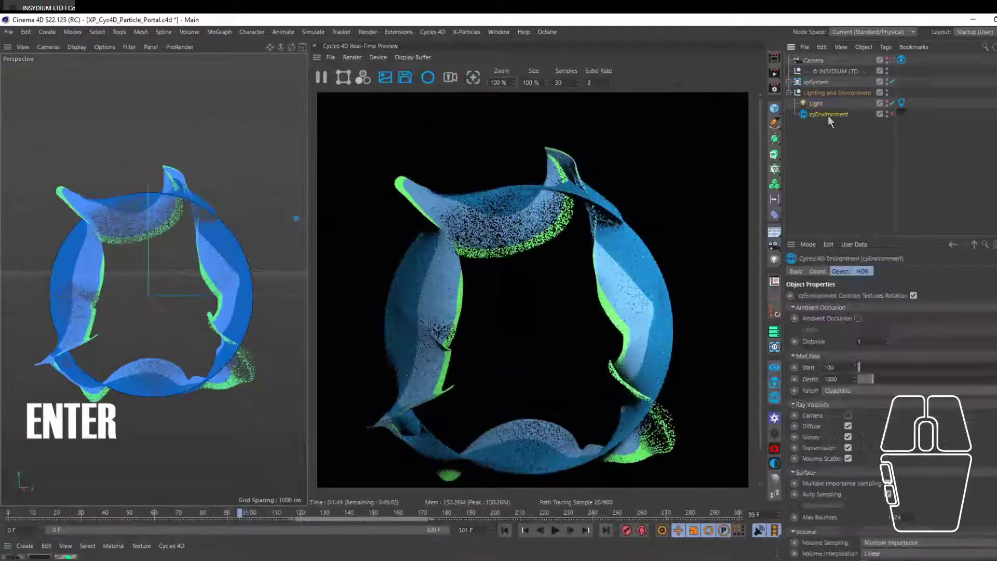
click(891, 114)
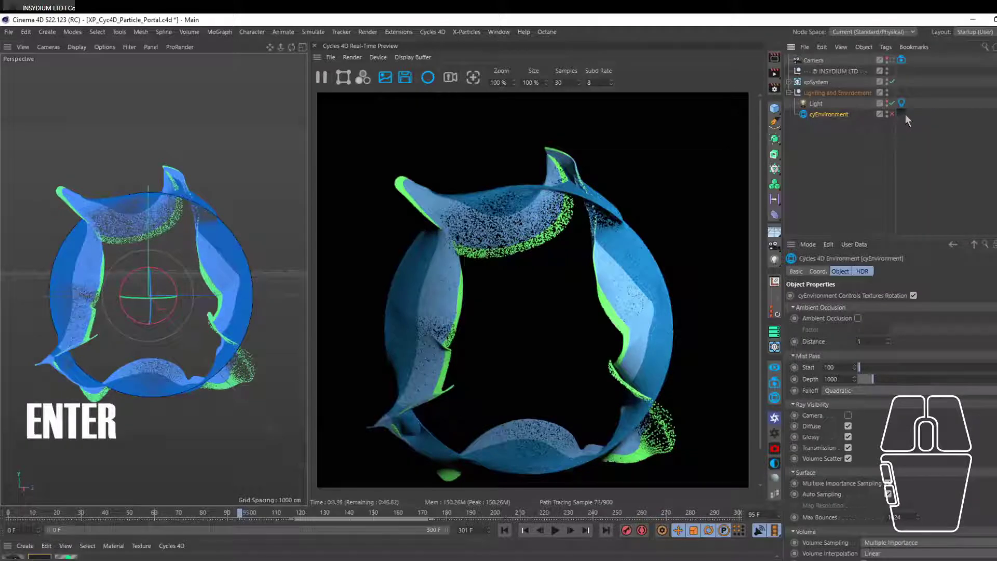
click(900, 114)
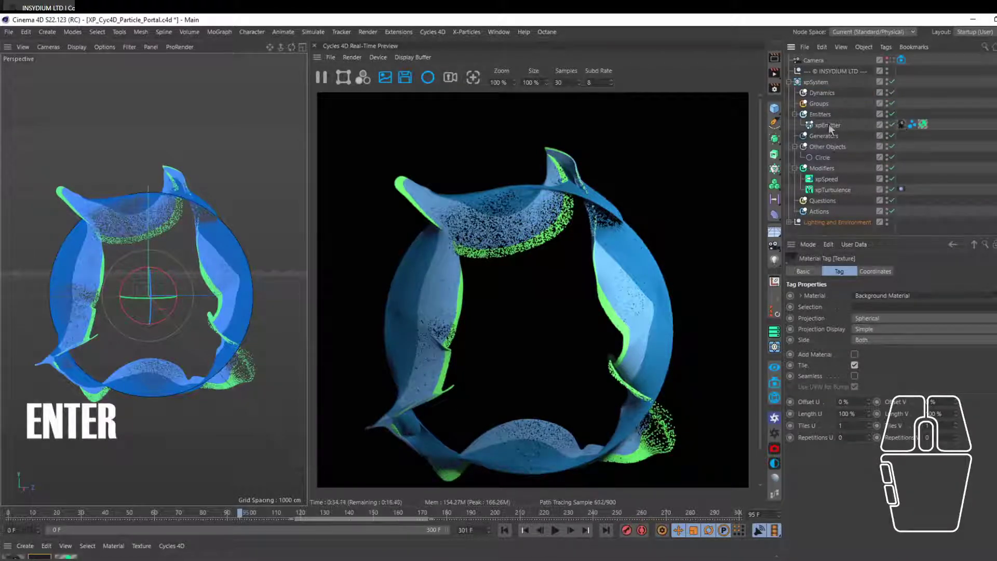
Try xpEmitter without its Cycles - Xparticles material tag by replaying to frame 68, undo the deletion and advance one frame.
click(901, 124)
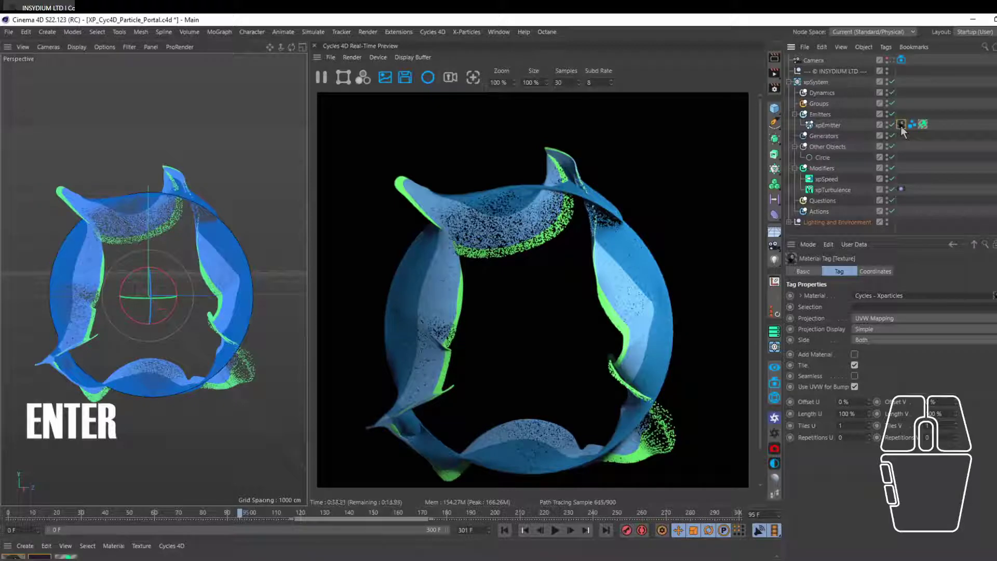
key(Delete)
click(505, 530)
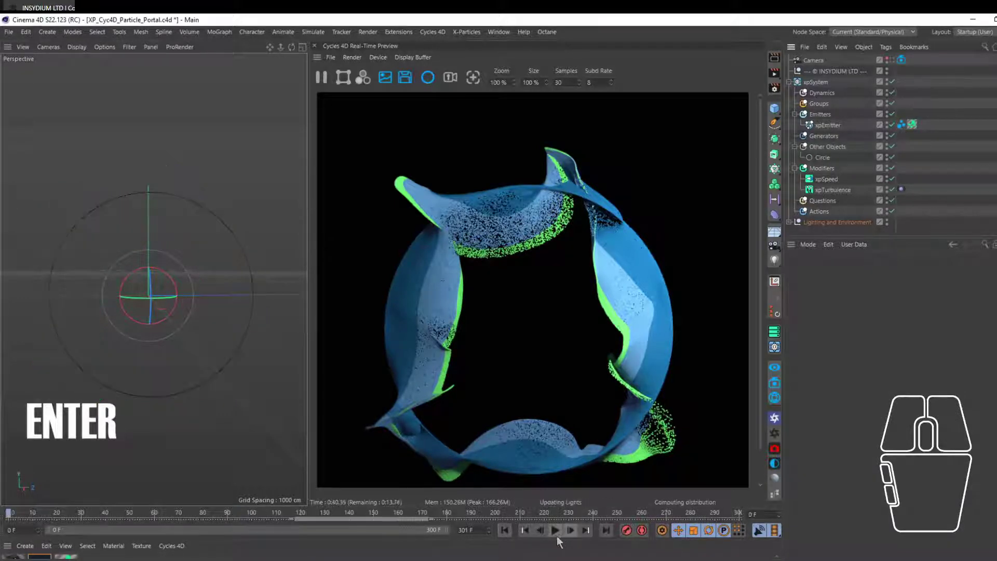
click(555, 530)
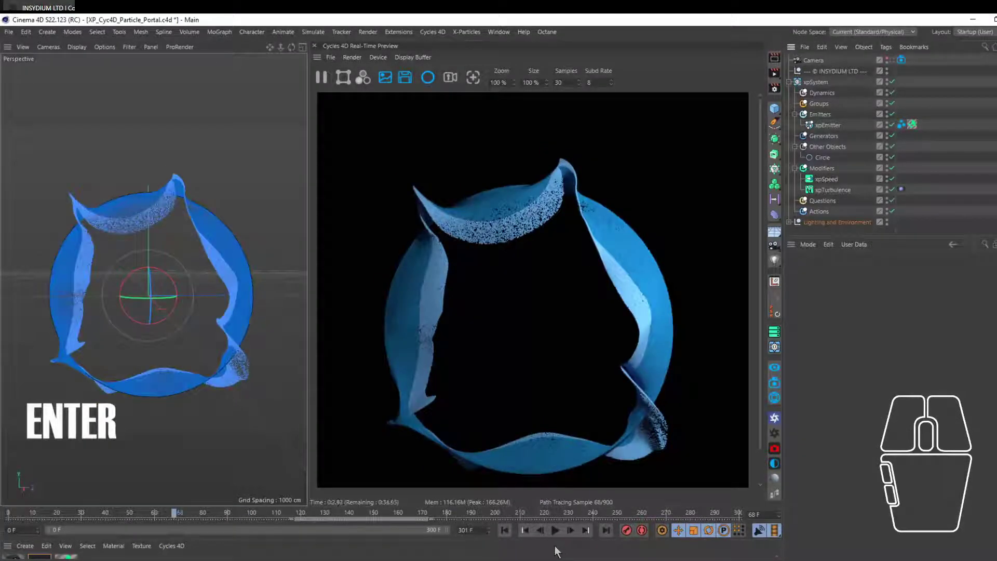
key(ctrl+z)
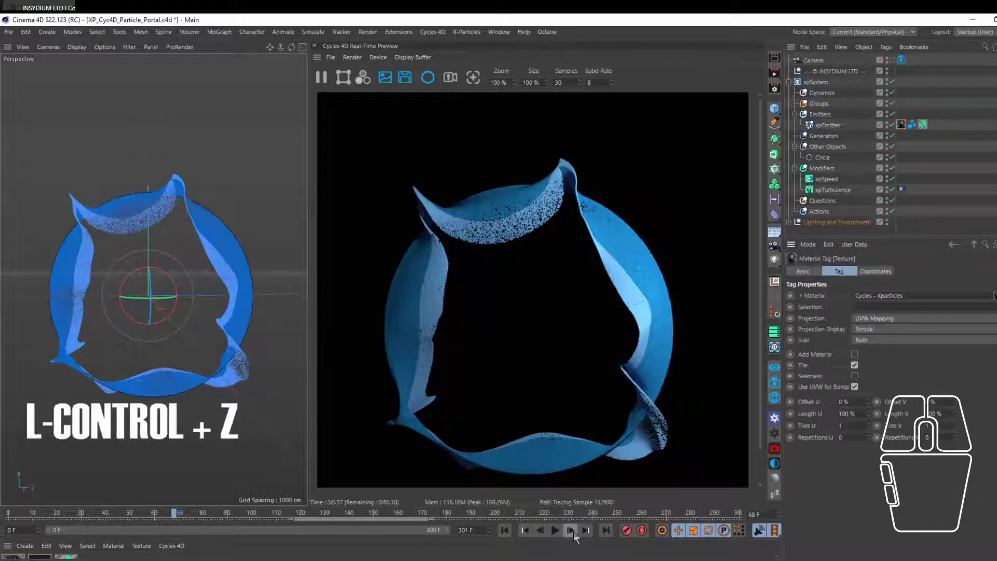
click(574, 531)
Delete the Cycles - Xparticles material tag from xpEmitter.
click(901, 124)
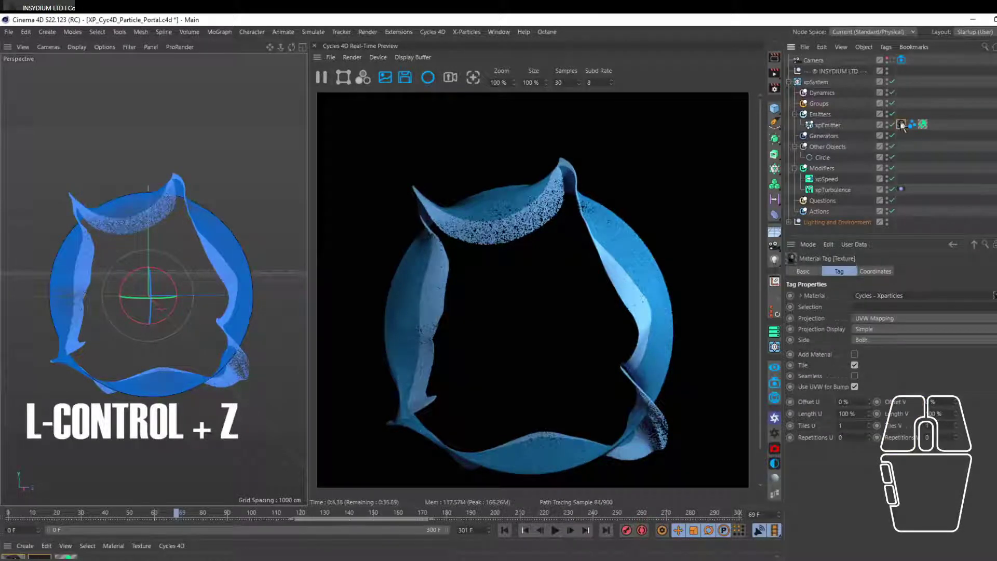
key(Delete)
Try removing the Cycles 4D Instance tag from xpEmitter and undo the deletion.
click(902, 125)
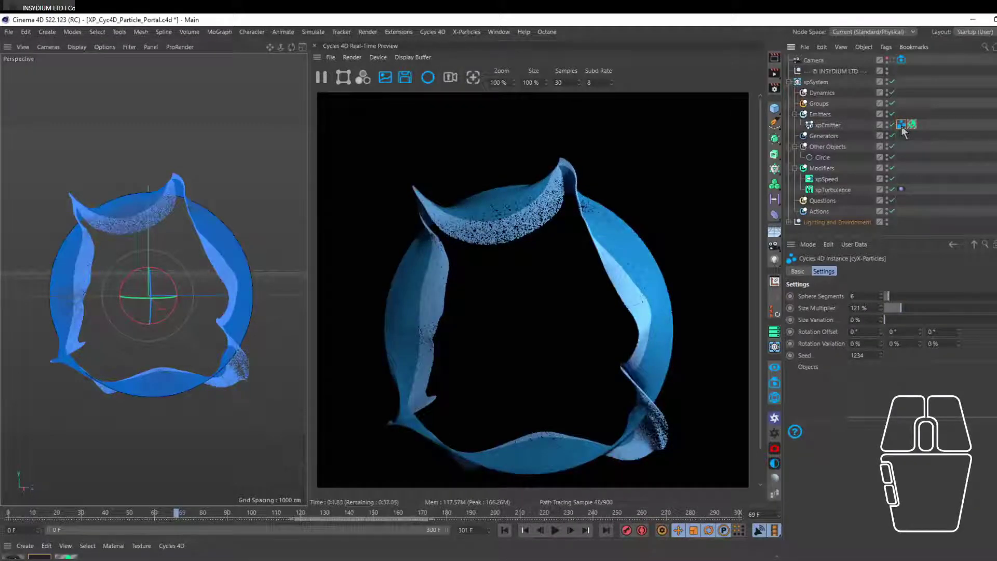
key(Delete)
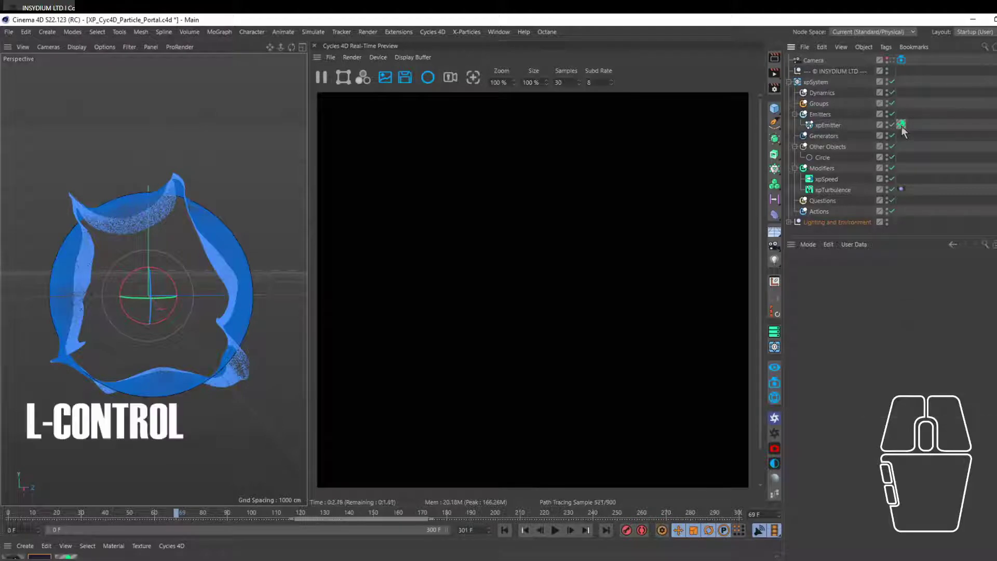
key(ctrl+z)
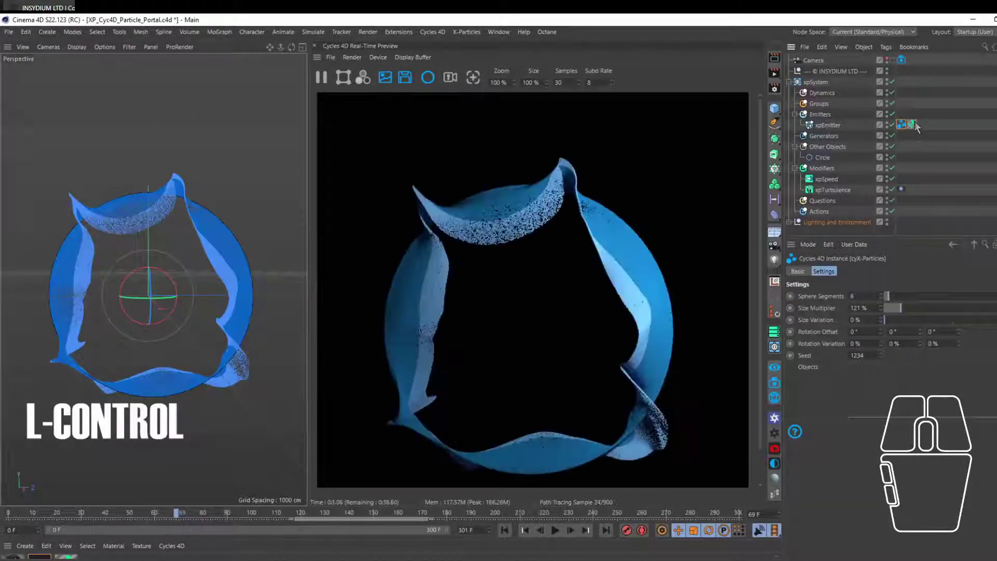
Delete the X-Particles Material tag from xpEmitter and advance the simulation to frame 70.
click(912, 125)
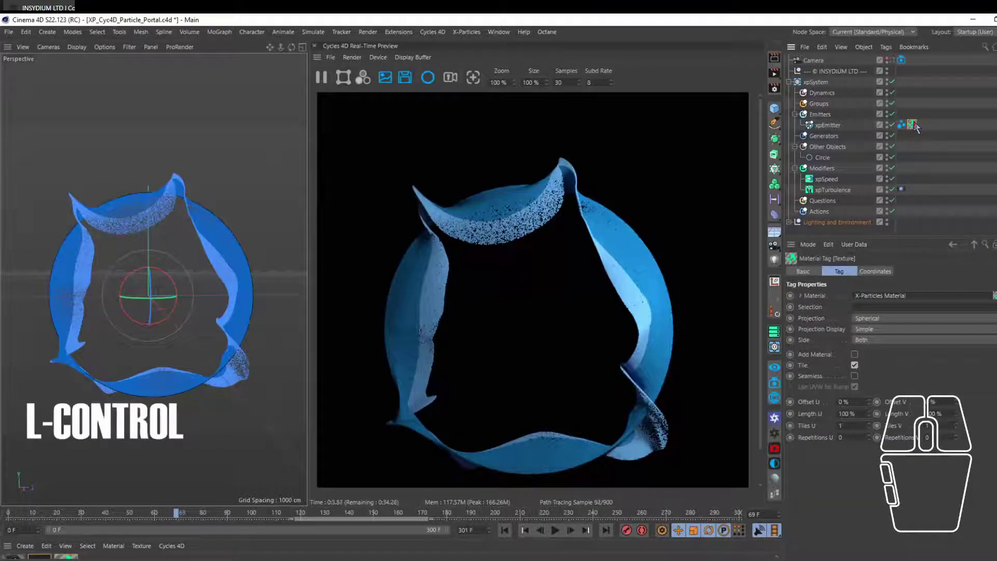
key(Delete)
click(571, 530)
Test the preview at frame 70 without xpEmitter's Cycles 4D Instance tag and restore the tag.
click(901, 126)
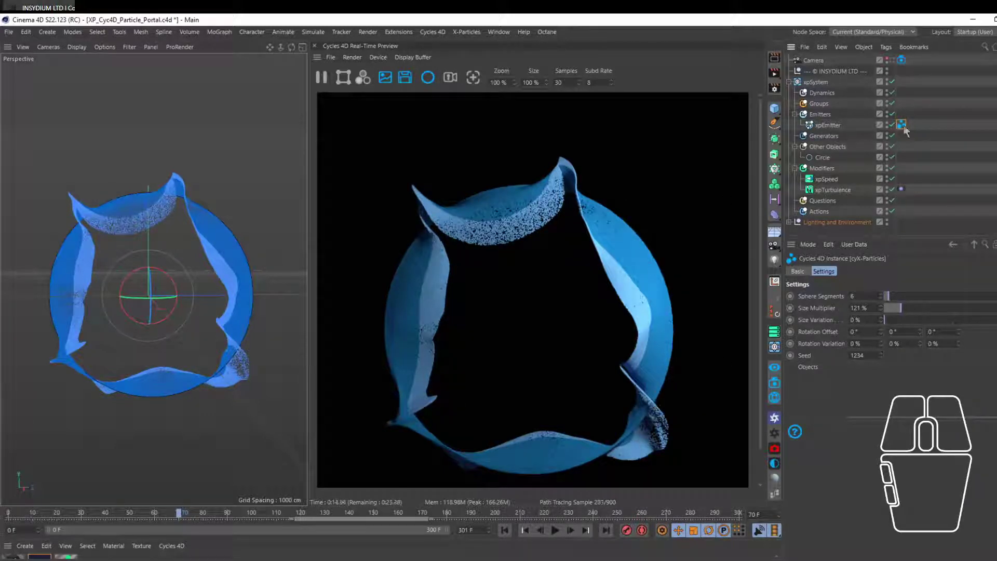
key(Delete)
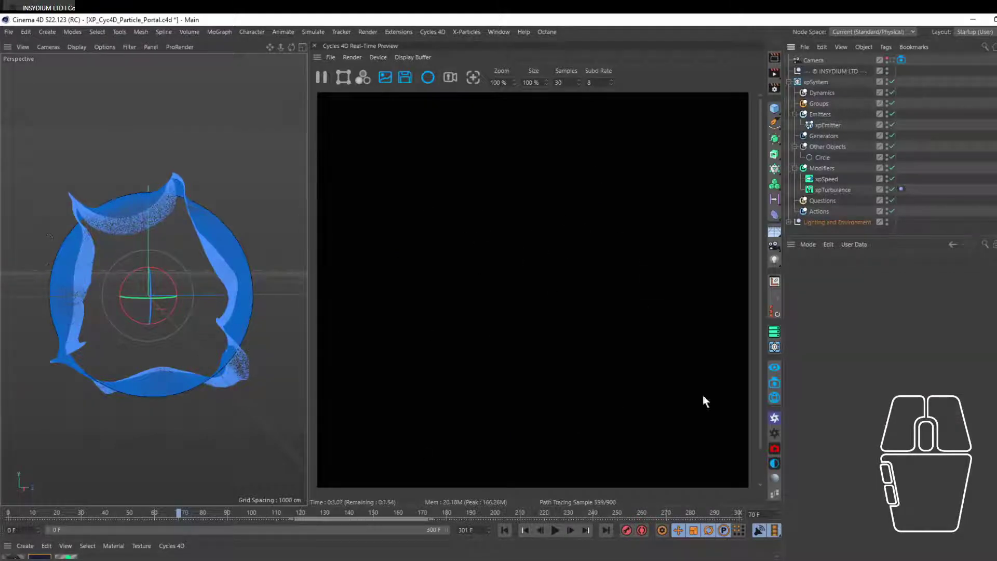
key(ctrl+z)
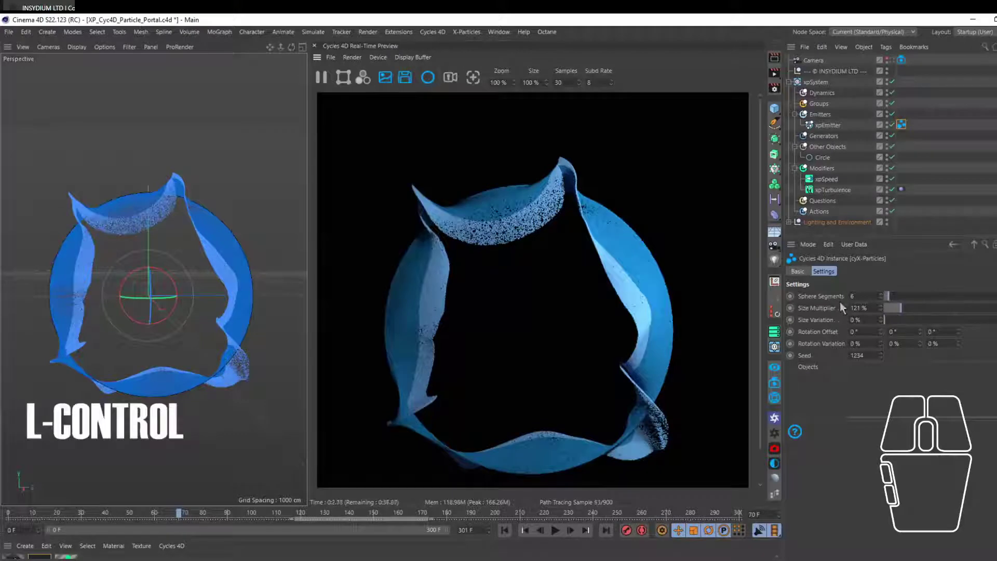
Set the Cycles 4D Instance tag's Size Multiplier to 100%, Size Variation to 20% and Seed to 1235.
click(863, 308)
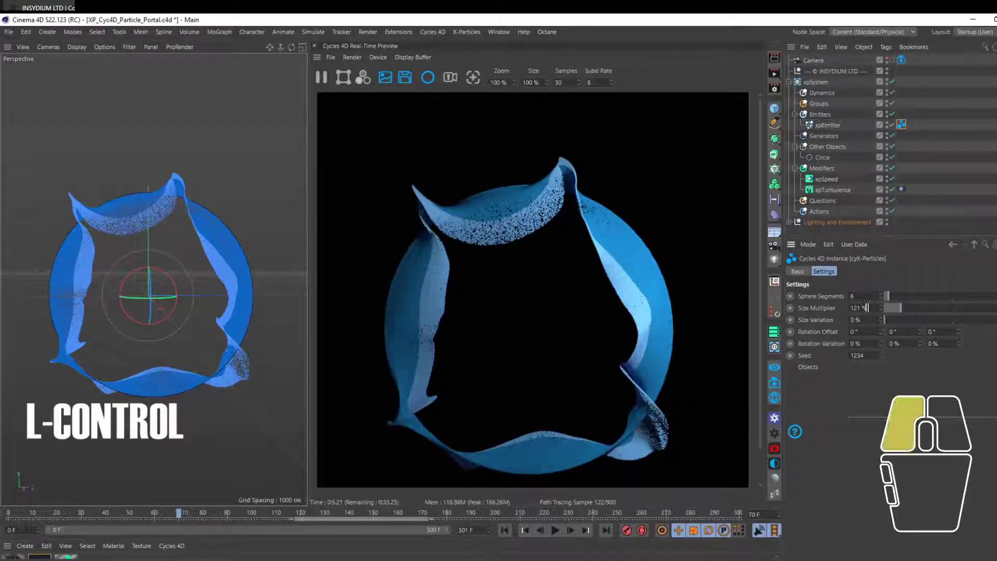
text(100)
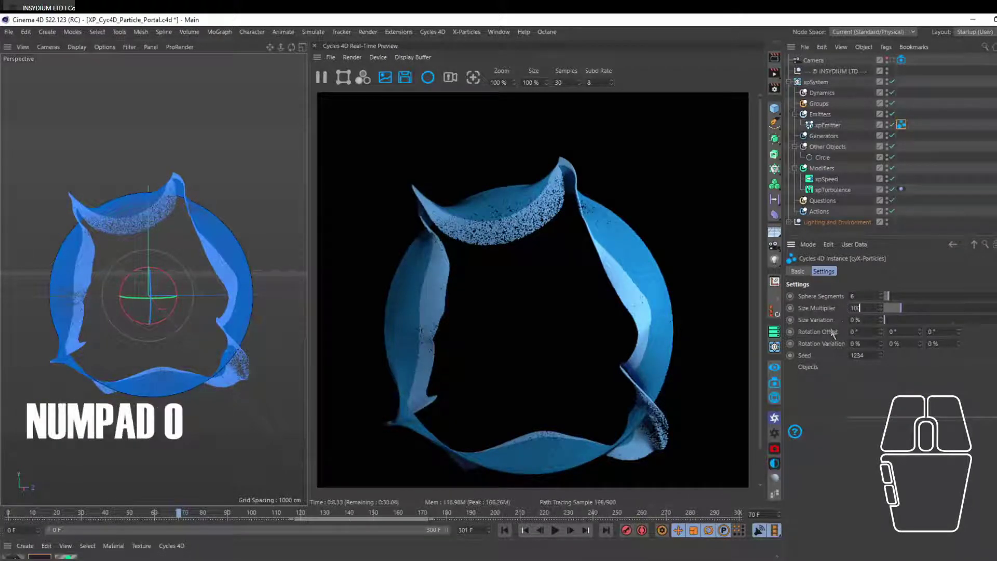
key(Return)
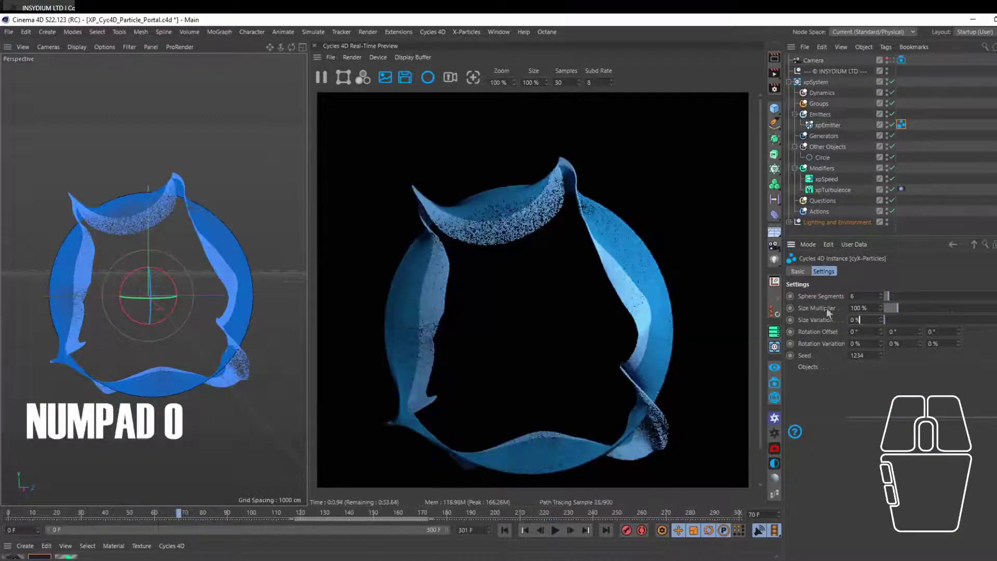
double_click(856, 319)
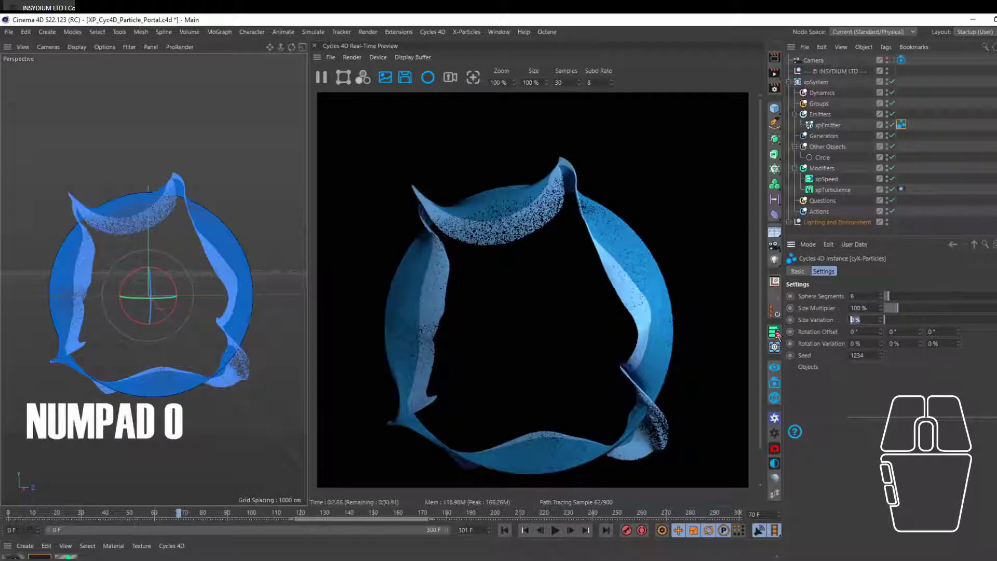
text(20)
click(881, 354)
Play the simulation on to frame 84 and set the real-time preview's samples to 5.
click(554, 530)
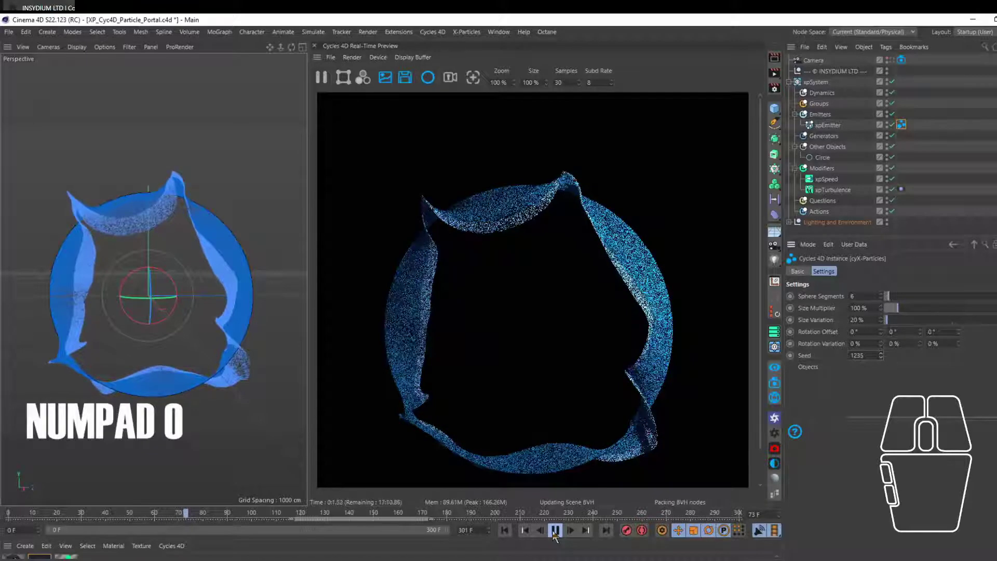
click(555, 530)
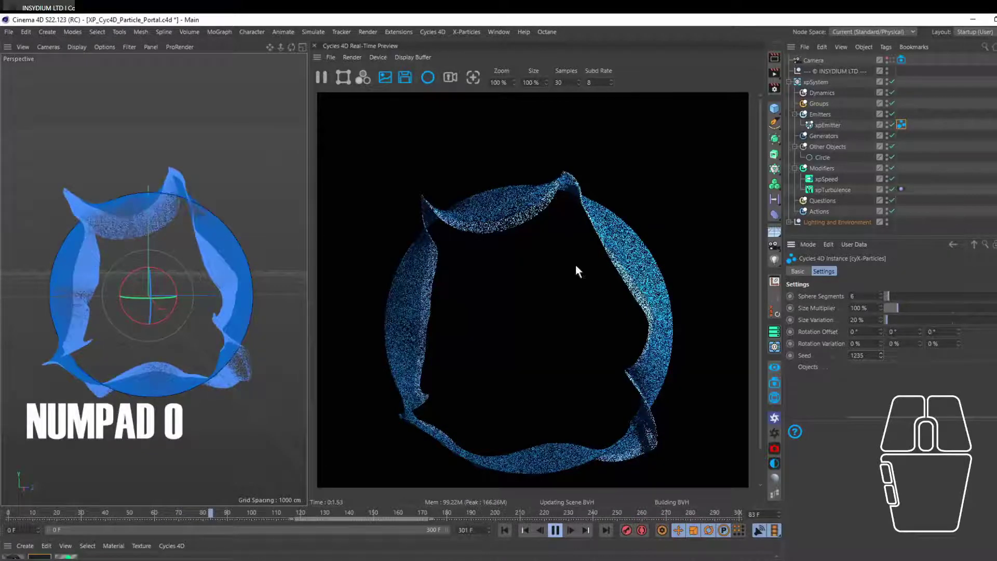
click(557, 83)
text(5)
key(Return)
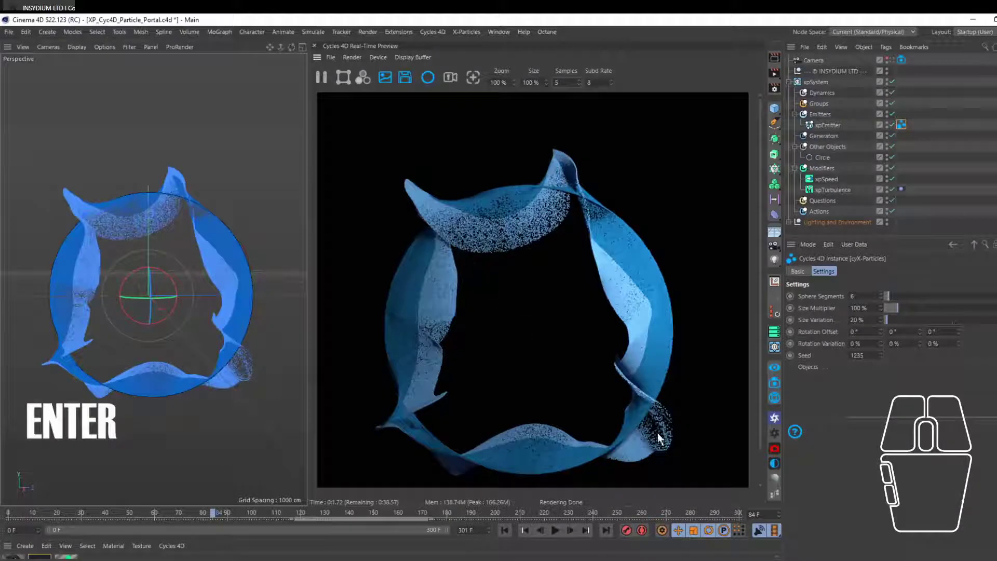
Play the simulation on to frame 176 and reduce the real-time preview's zoom to 90%.
click(553, 535)
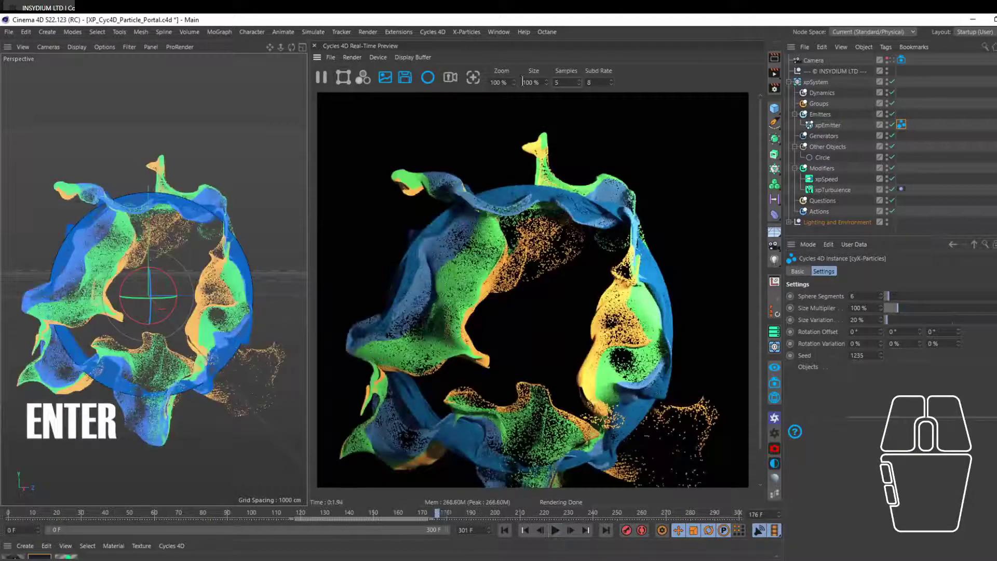
click(514, 85)
click(513, 84)
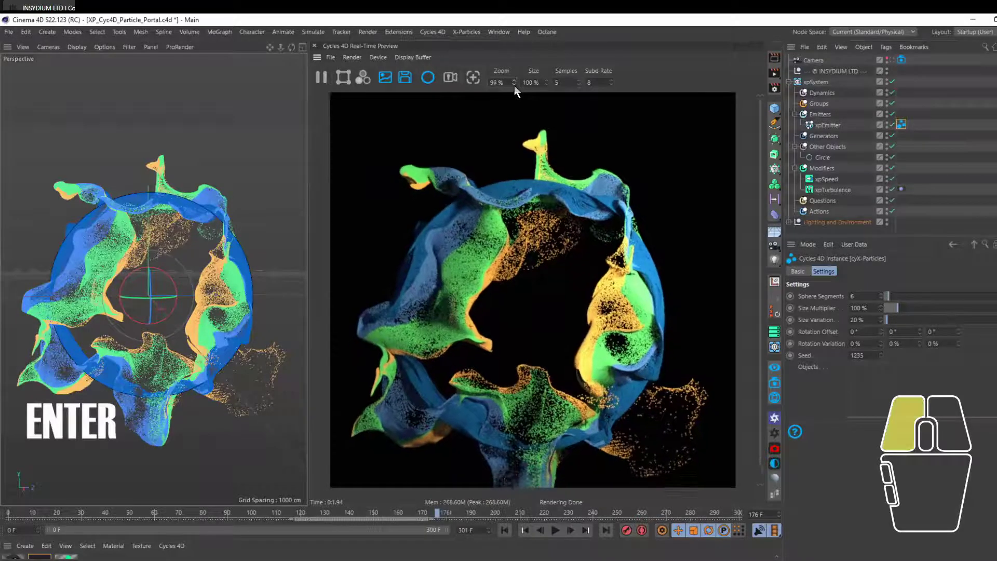
click(514, 84)
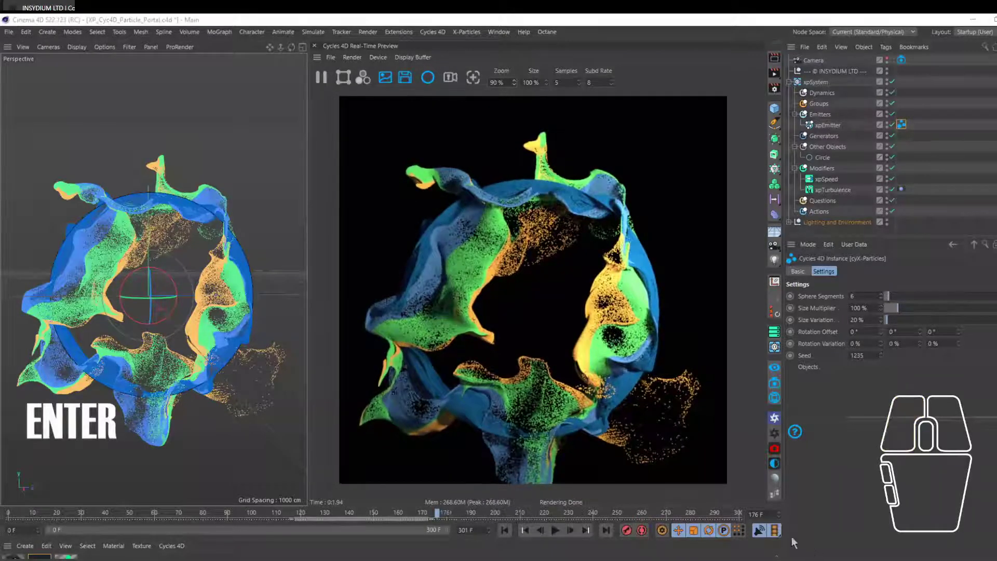
Play the simulation on to frame 258 and resume the Cycles 4D real-time preview render.
click(555, 530)
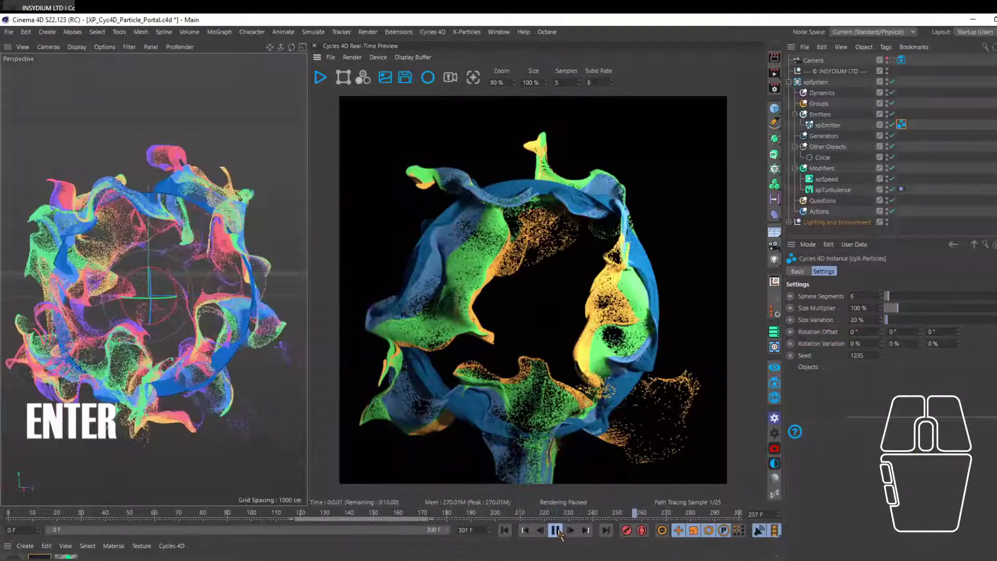
click(556, 531)
click(320, 77)
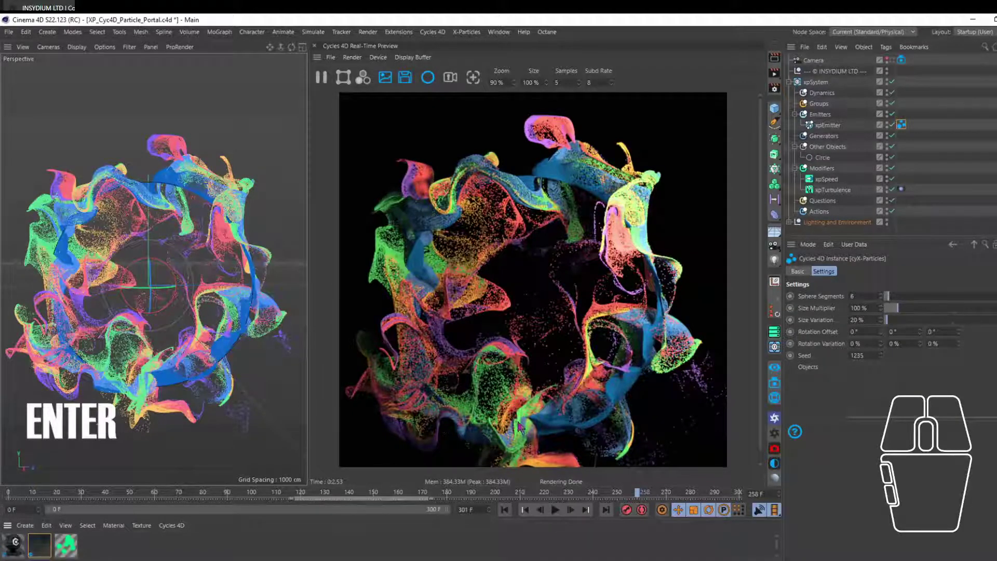
Rename the two light planes Right and Top, and resize the Top plane above the particle portal.
click(171, 526)
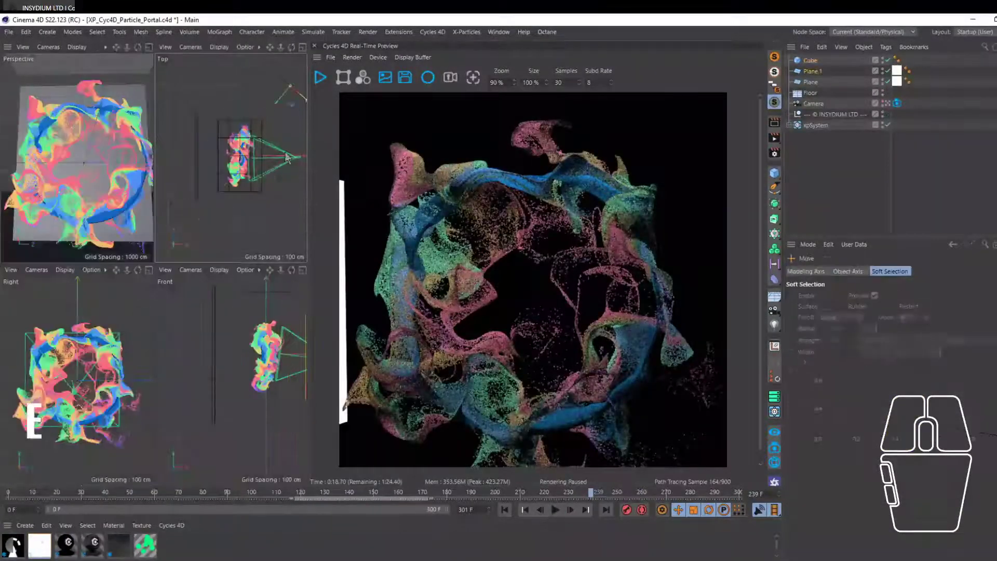
key(Return)
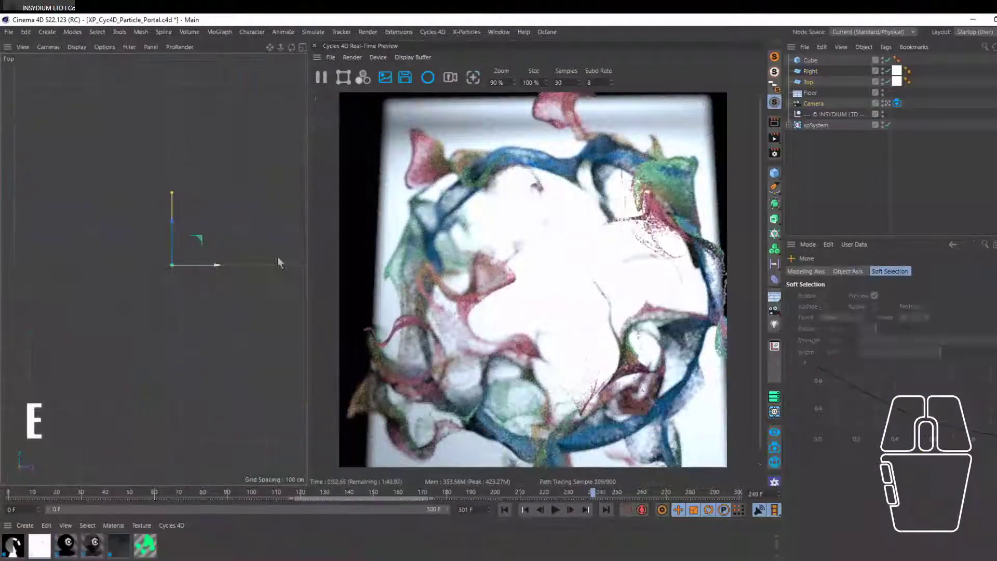
key(1)
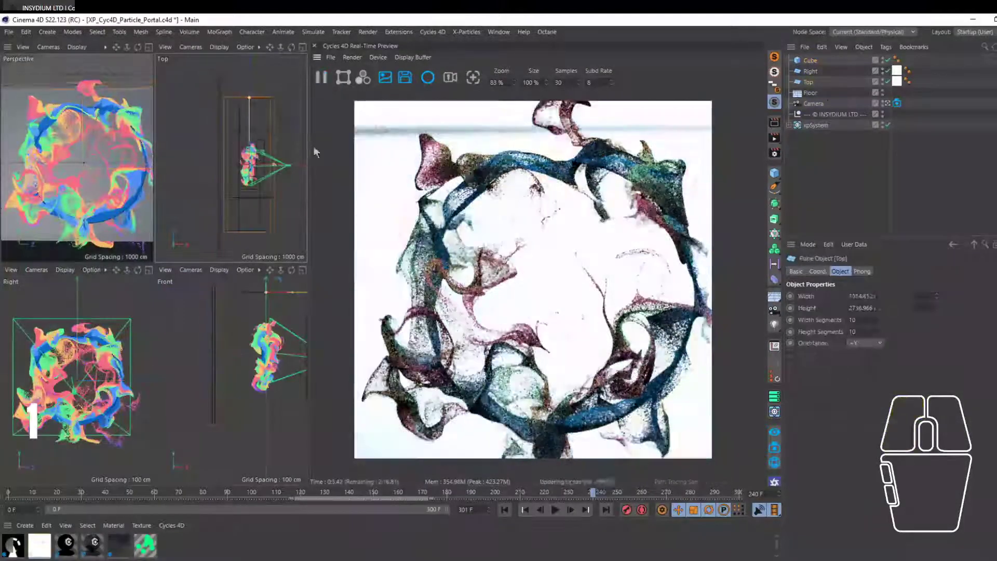
Adjust the Camera's placement to reframe the particle portal in the real-time preview.
key(KP_1)
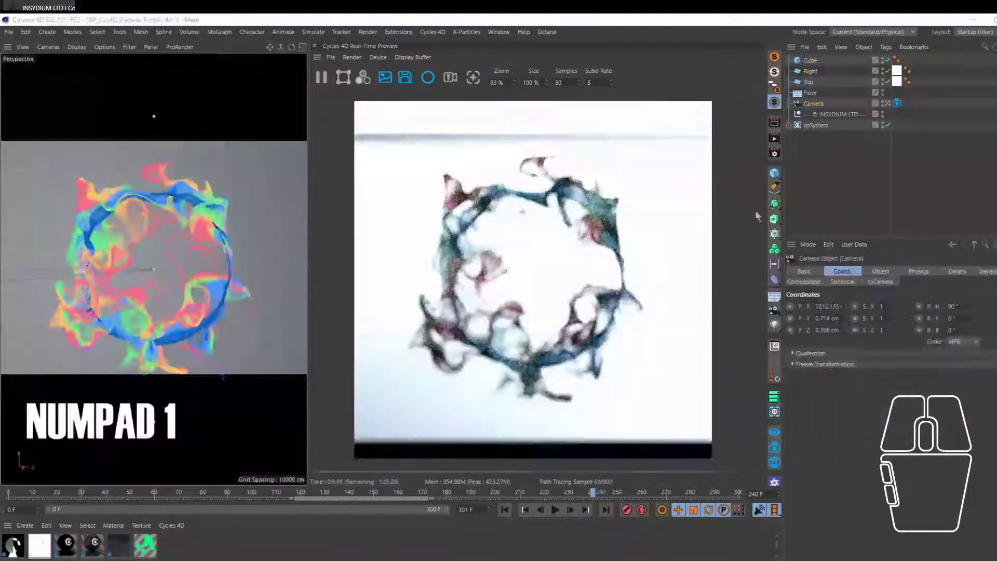
key(KP_0)
drag(164, 113, 193, 293)
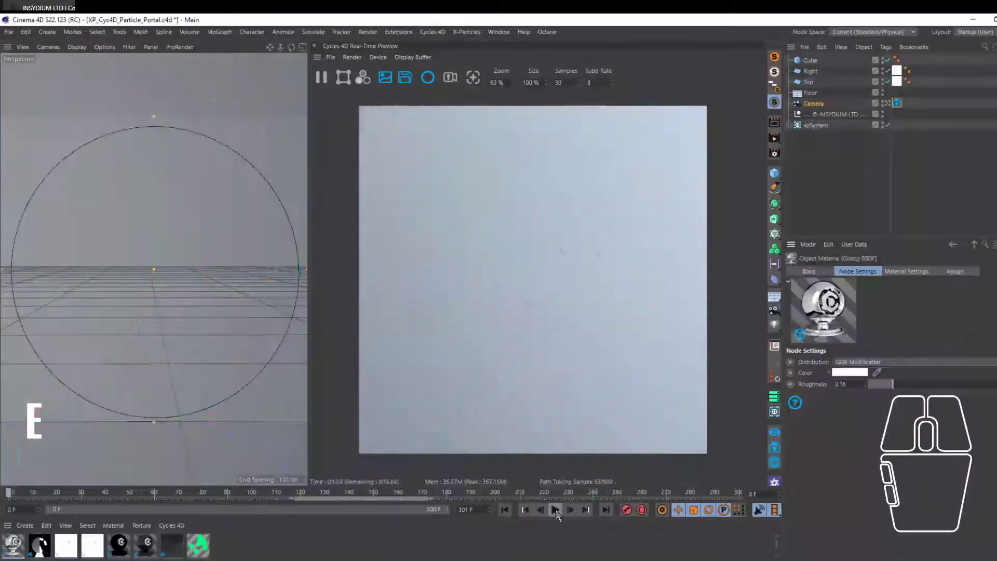
Play the simulation to frame 215, expand the xpSystem hierarchy and return to frame 0.
click(555, 509)
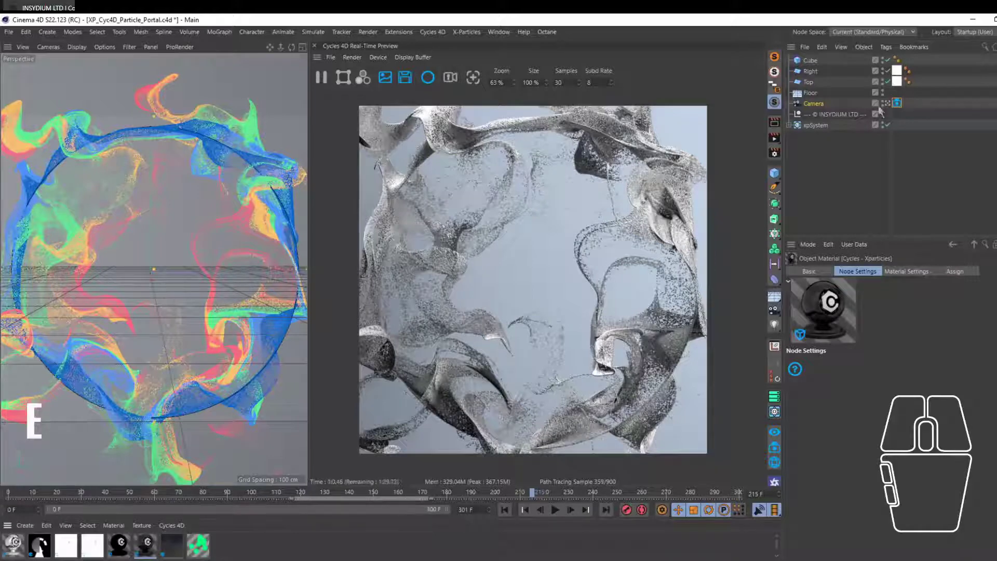
click(789, 125)
click(504, 509)
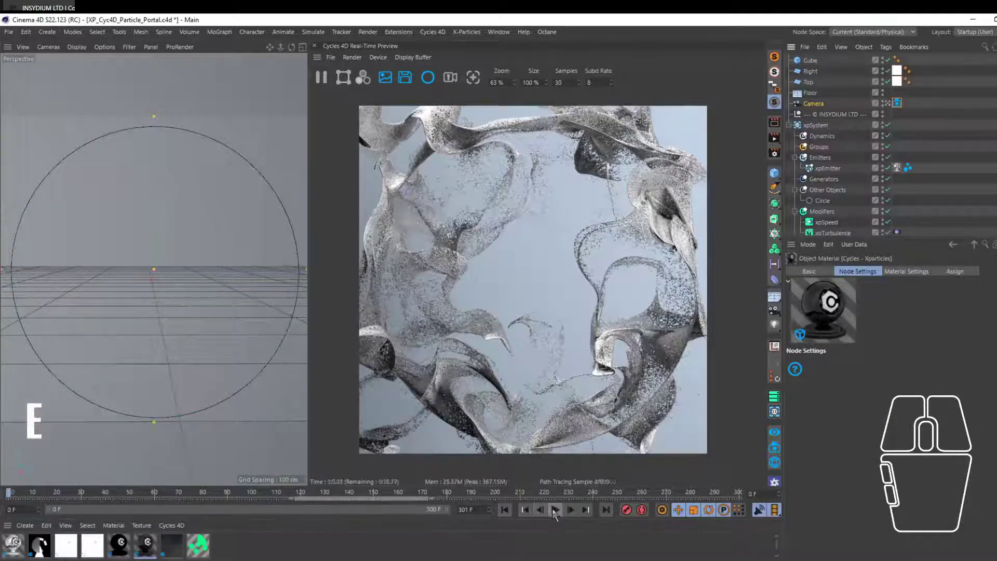
Play the particle simulation from frame 0 to frame 138 with the real-time preview running.
click(554, 510)
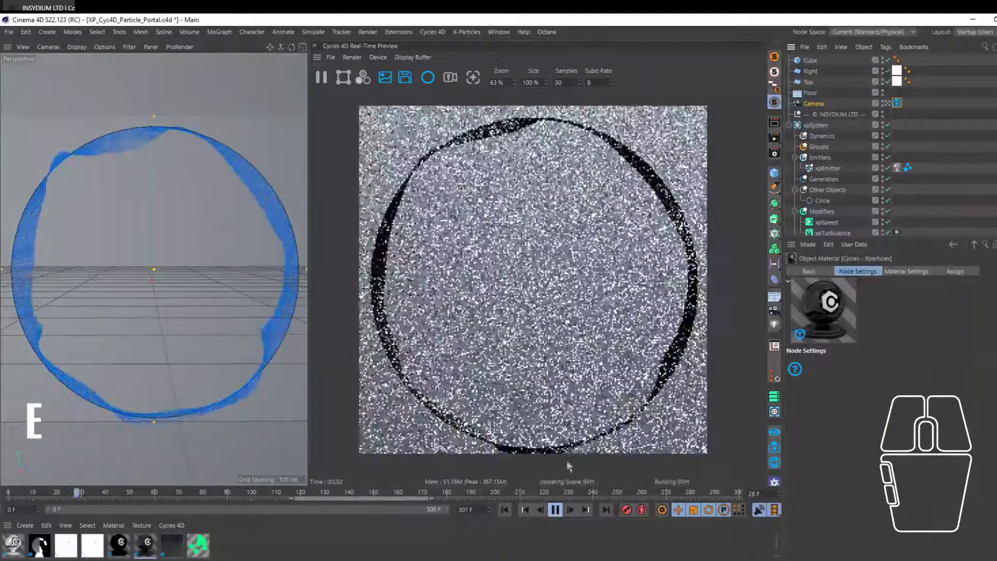
click(555, 510)
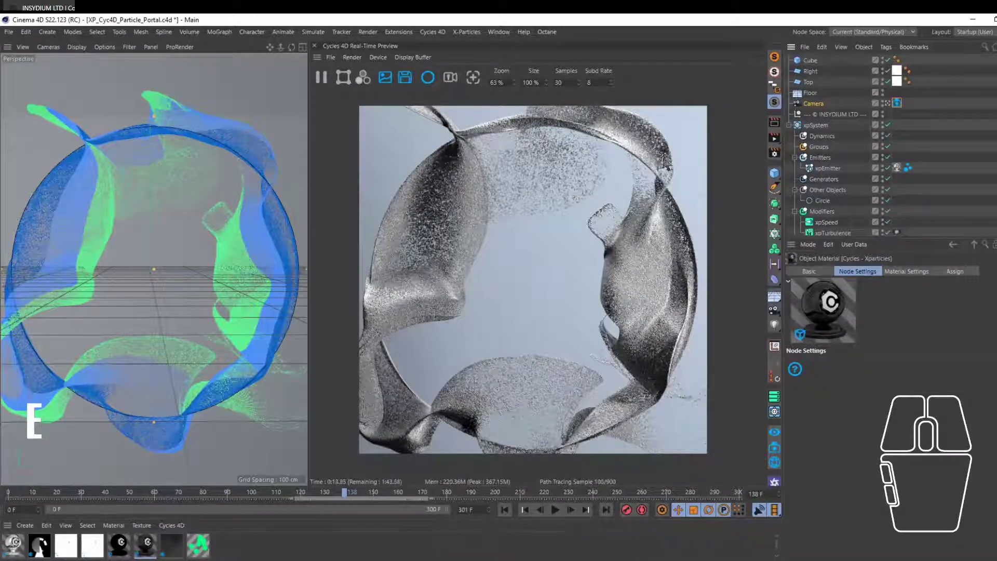
Pause the preview, try meshing the xpEmitter particles with an xpOVDBMesher generator, and delete the mesher.
click(816, 179)
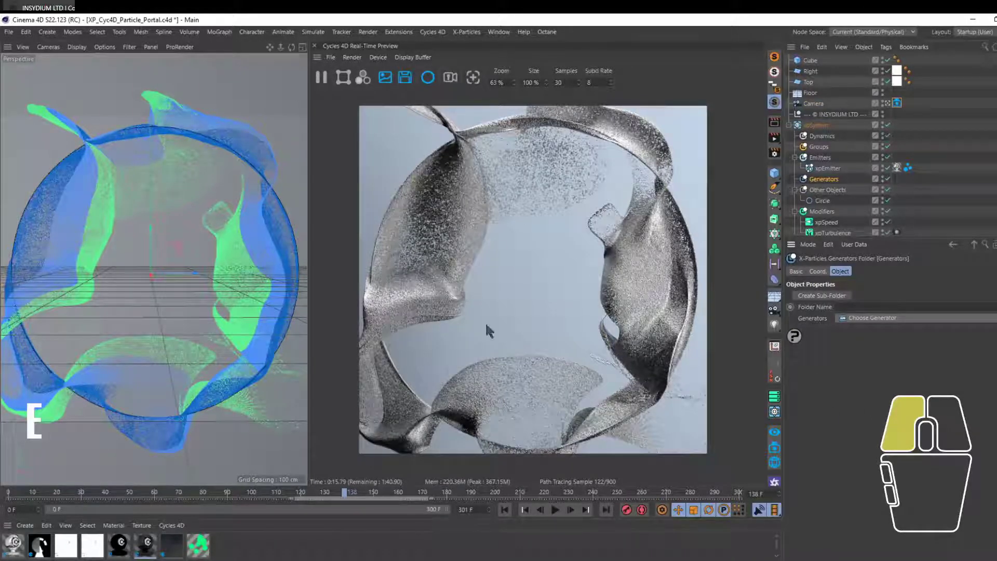
click(318, 78)
click(884, 373)
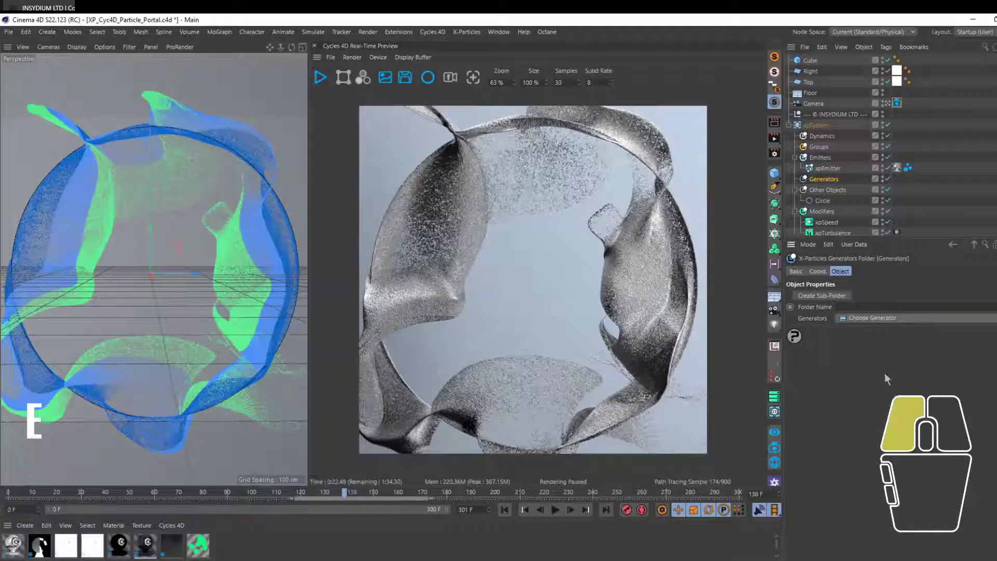
click(893, 420)
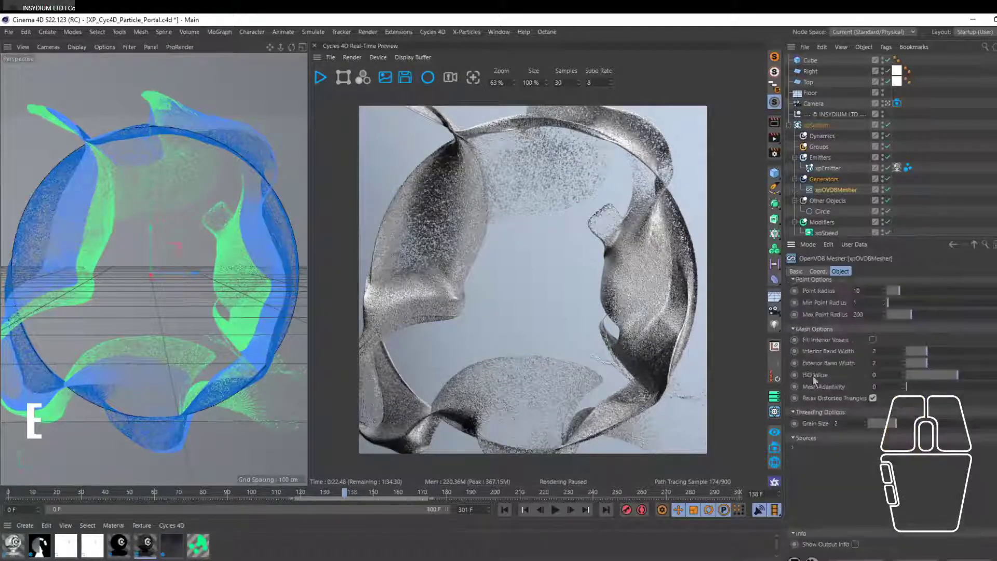
drag(828, 167, 844, 457)
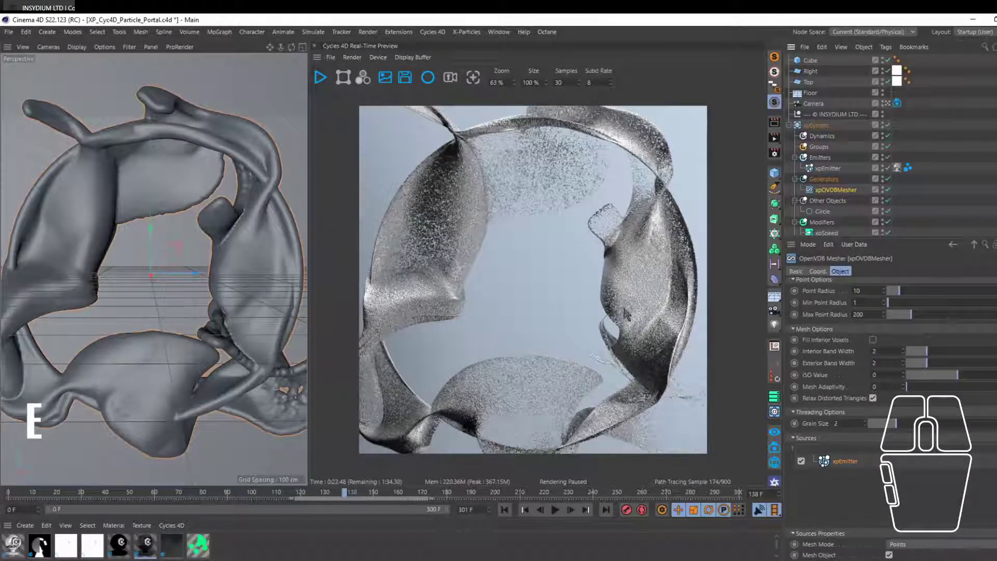
click(835, 191)
key(Delete)
Set the xpEmitter's birthrate to 500000, and save the scene at frame 0.
drag(783, 436, 768, 441)
click(782, 441)
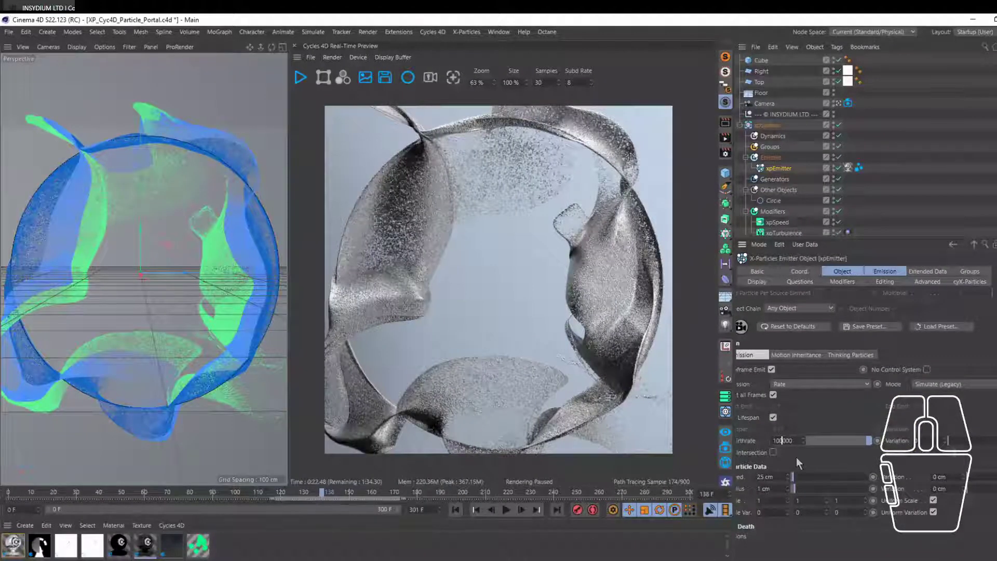
text(500000)
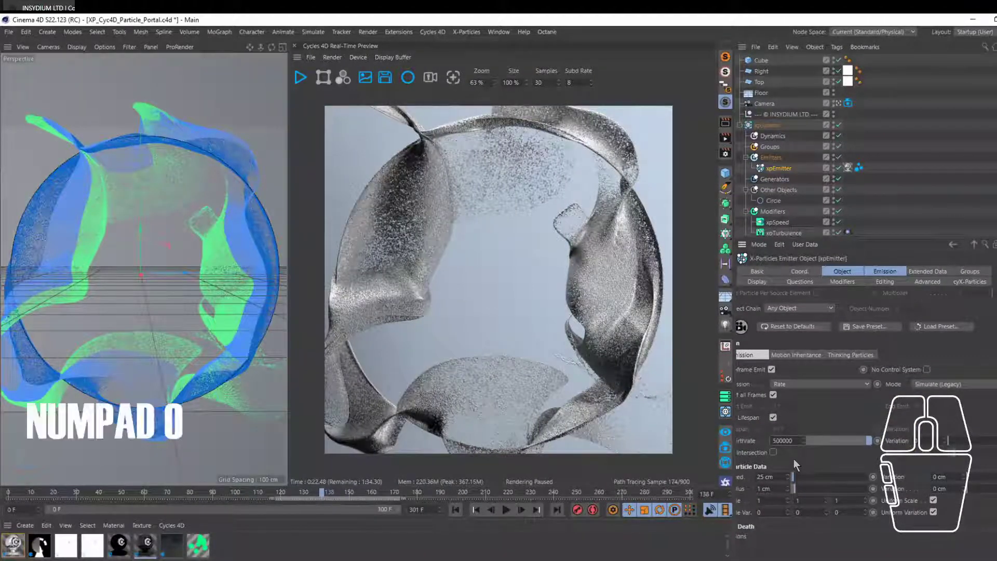
click(456, 511)
key(ctrl+s)
Play the denser simulation to frame 84 and resume the Cycles 4D real-time preview render.
key(F8)
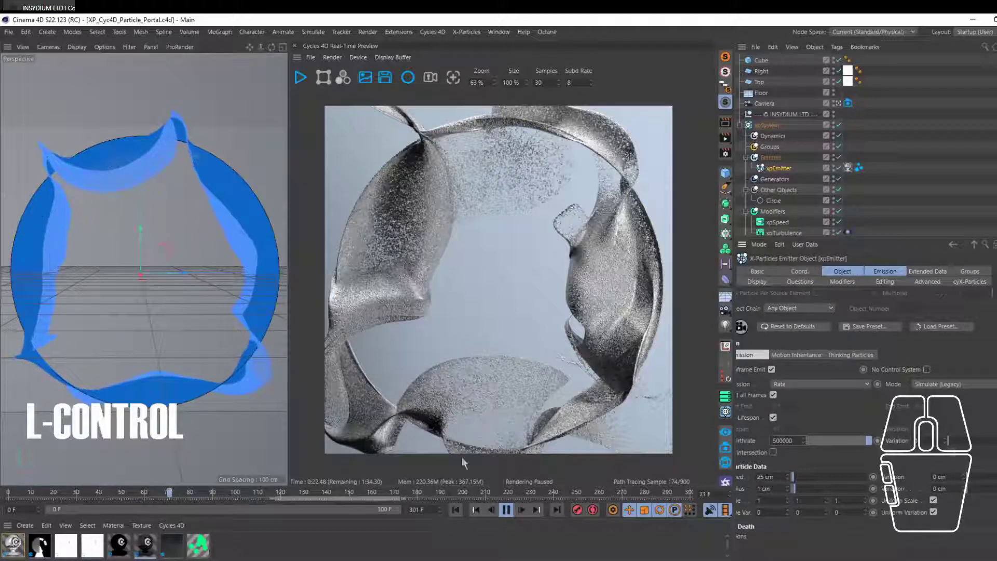
click(506, 510)
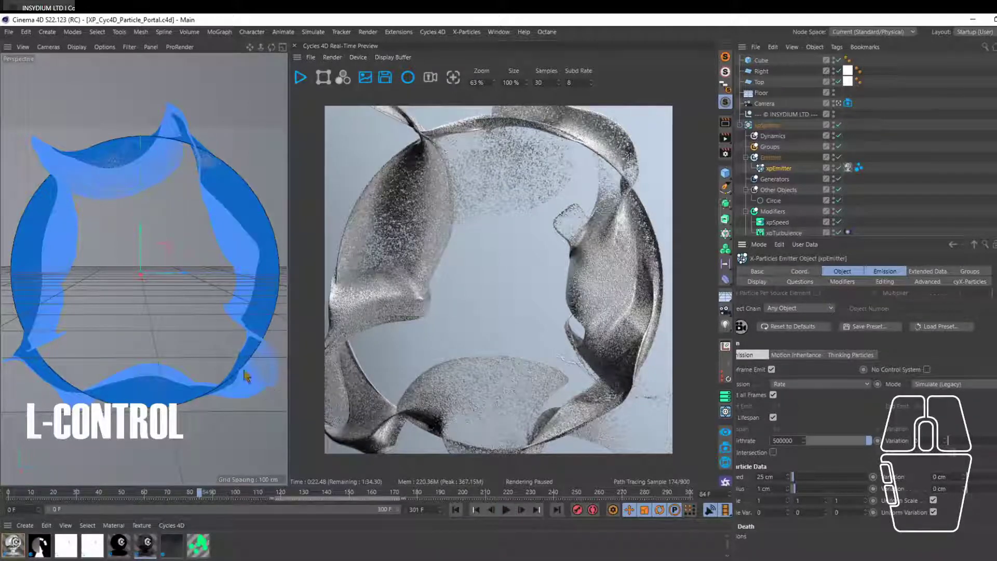
click(300, 77)
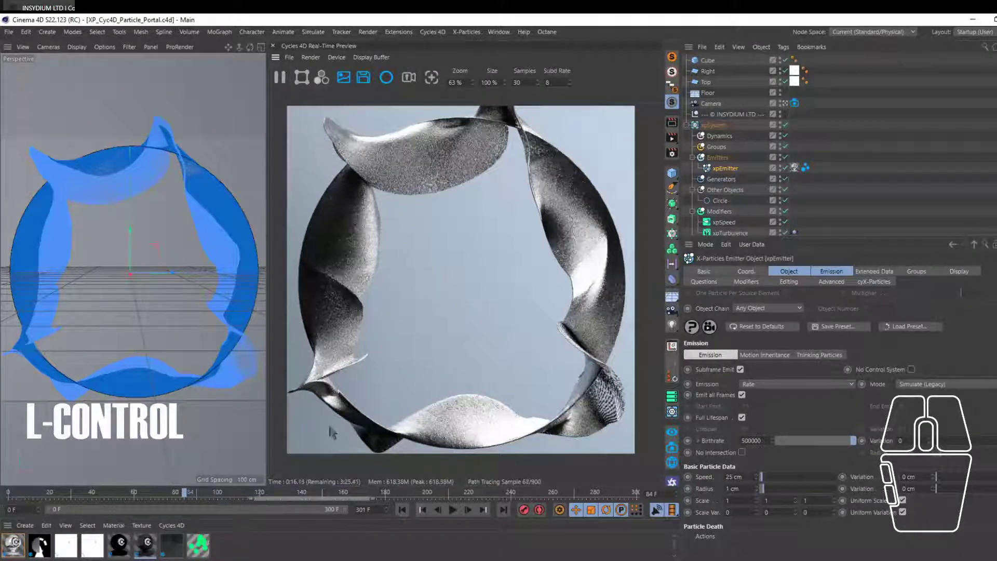
Pause the real-time preview and play the simulation on to frame 101.
click(453, 509)
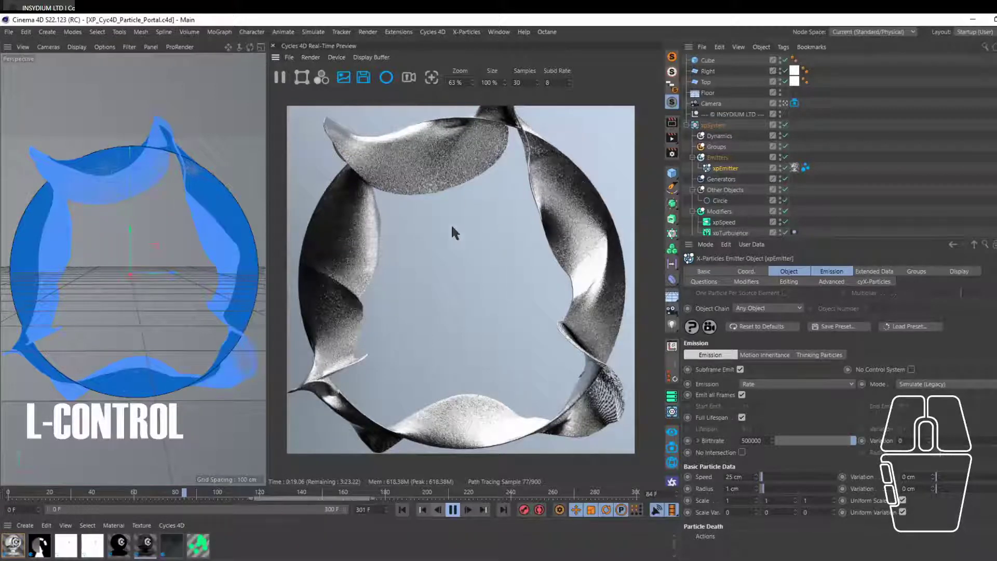
click(280, 78)
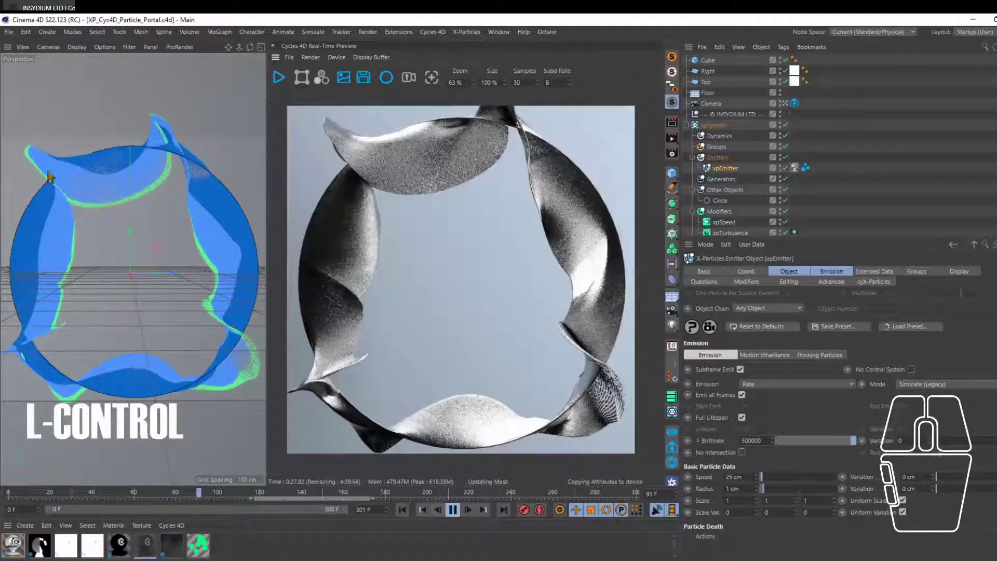
click(453, 511)
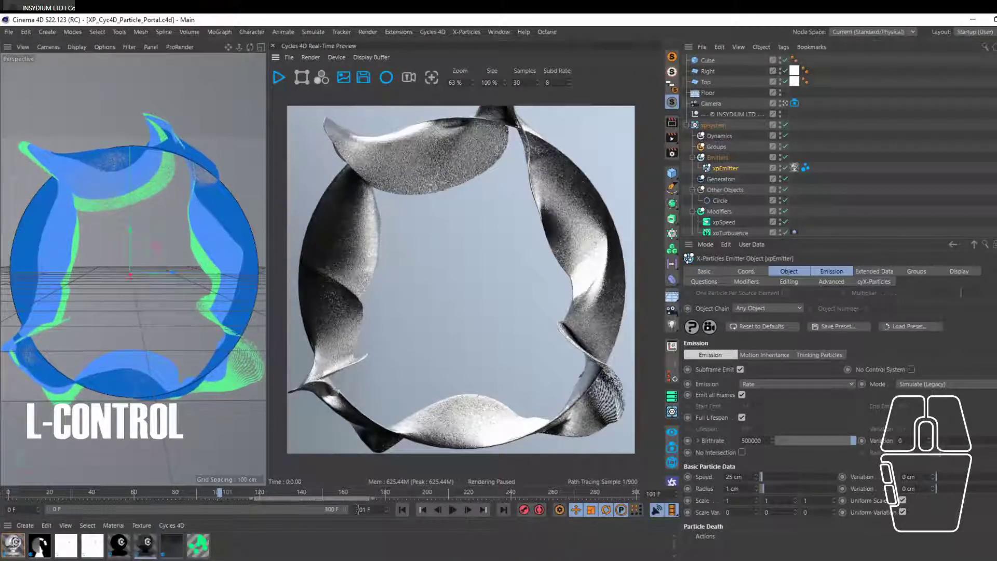
Review the simulation by replaying its opening and jumping to frames 280 and 196, and return to frame 0.
click(596, 493)
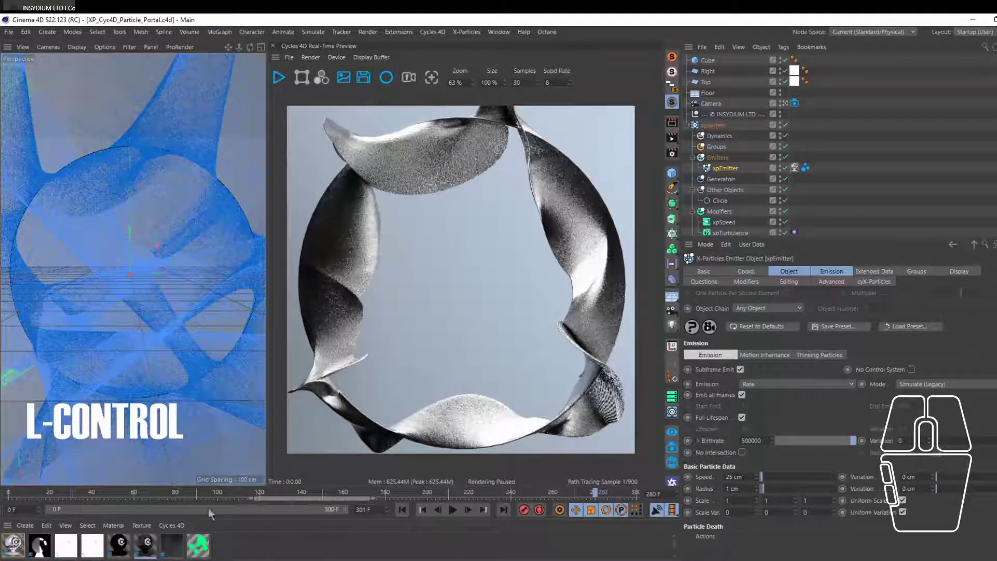
click(173, 494)
click(8, 493)
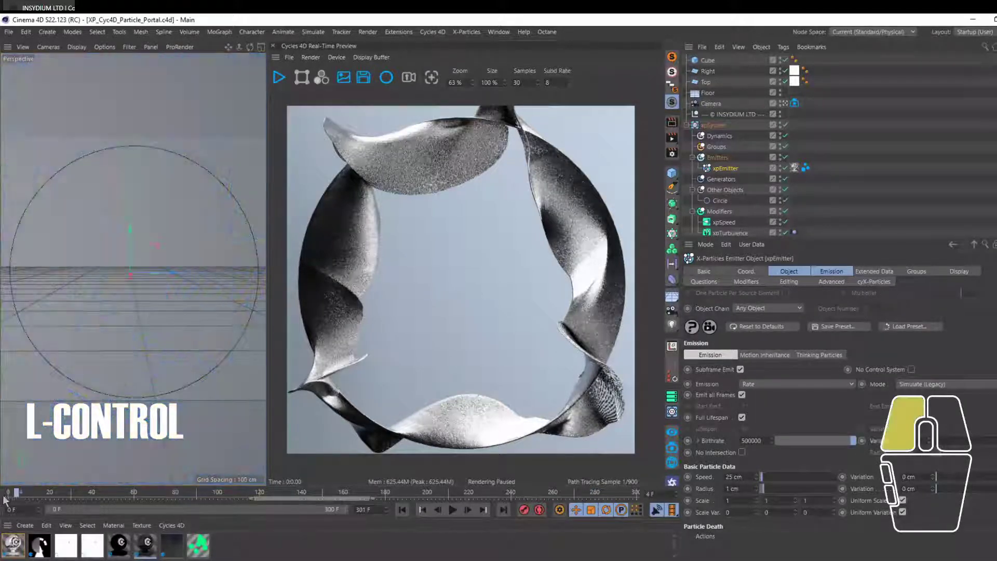
click(452, 510)
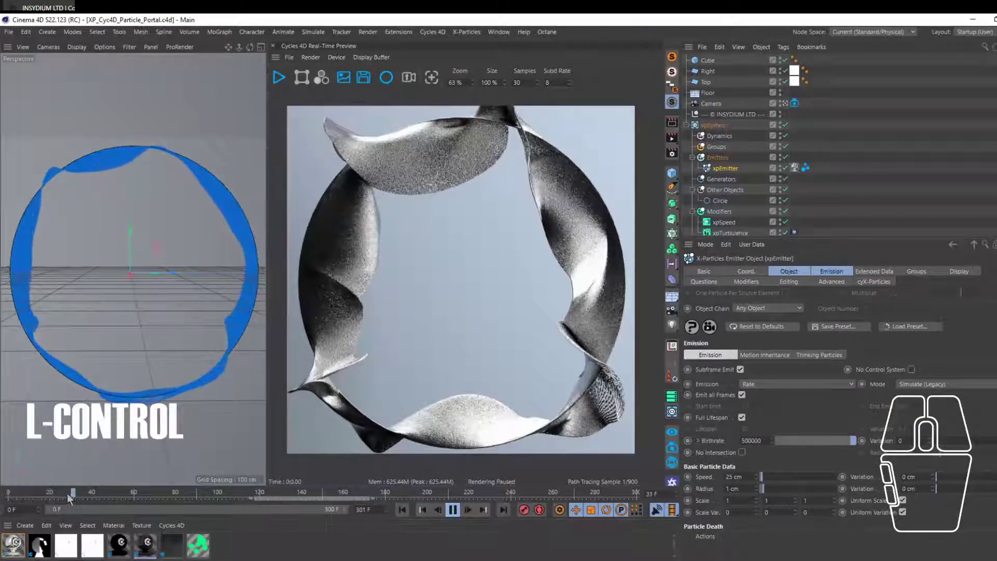
click(455, 513)
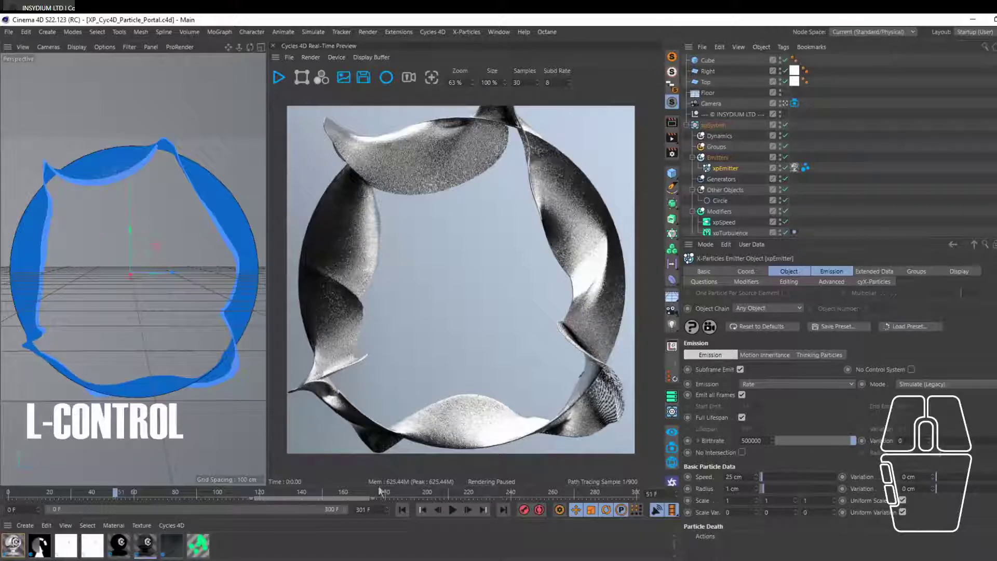
click(9, 499)
click(453, 510)
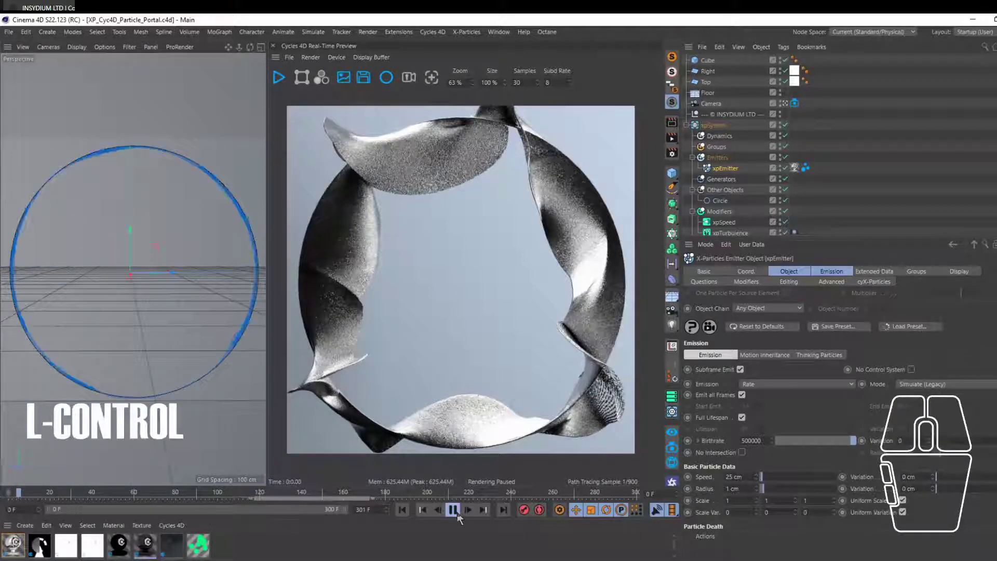
click(453, 509)
click(421, 497)
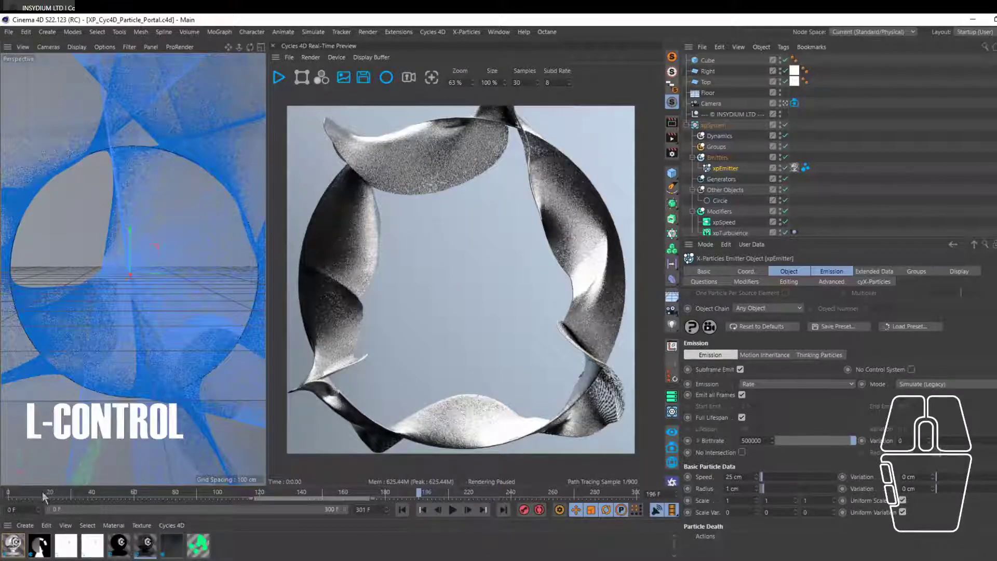
click(422, 509)
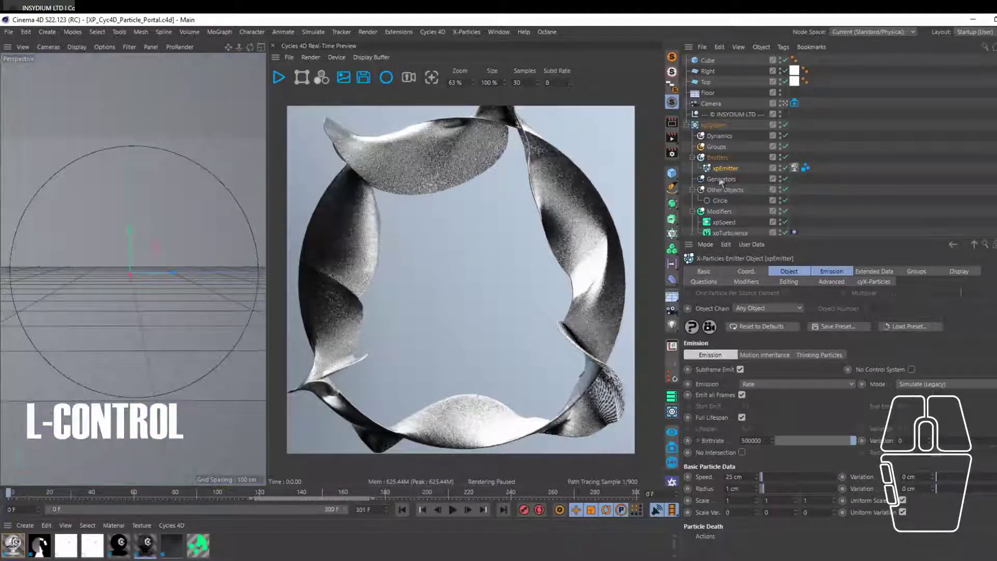
Collapse the Emitters, Other Objects and Modifiers folders with nothing selected, and play the simulation to frame 98.
ctrl+click(693, 157)
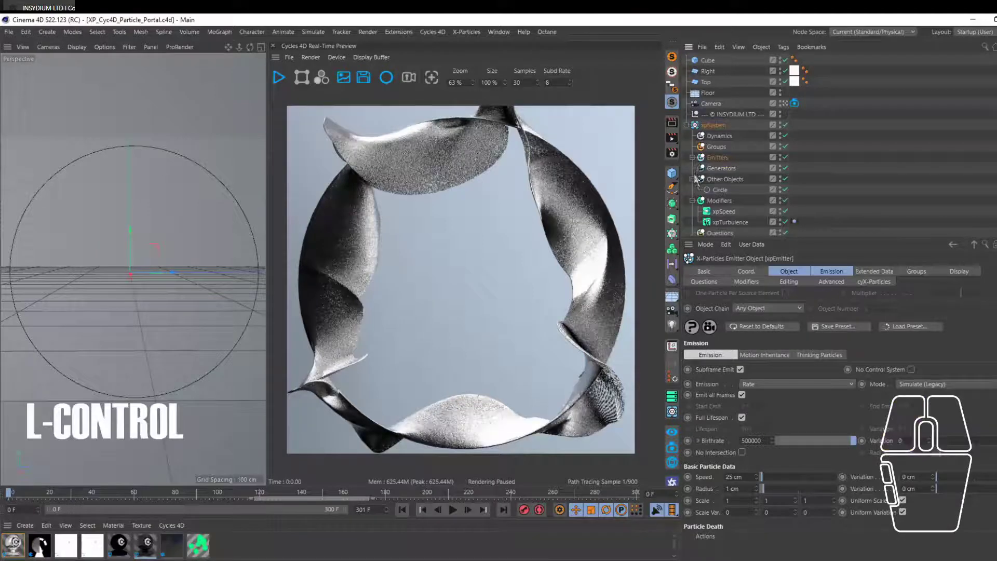
ctrl+click(693, 179)
ctrl+click(691, 190)
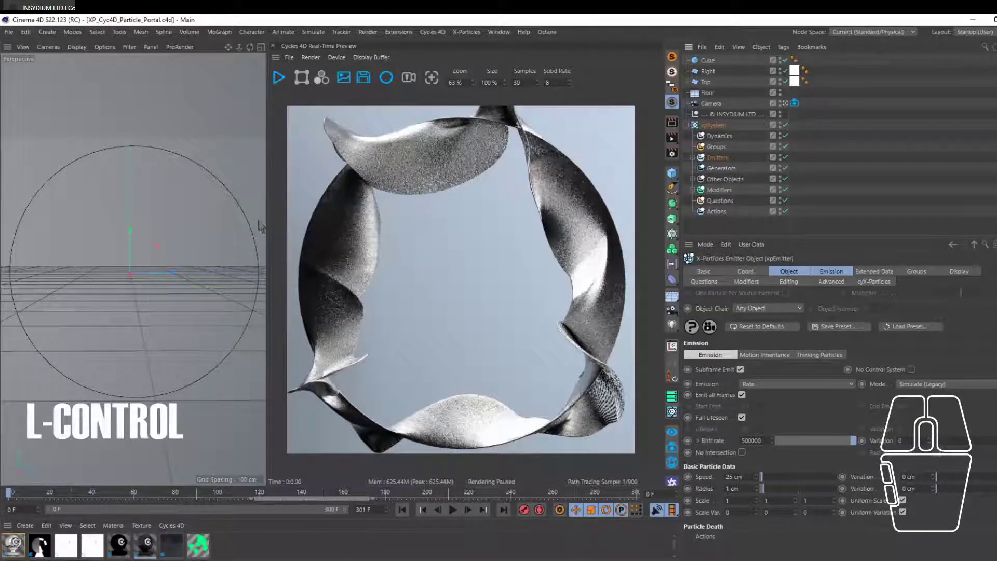
key(ctrl+shift+a)
click(452, 509)
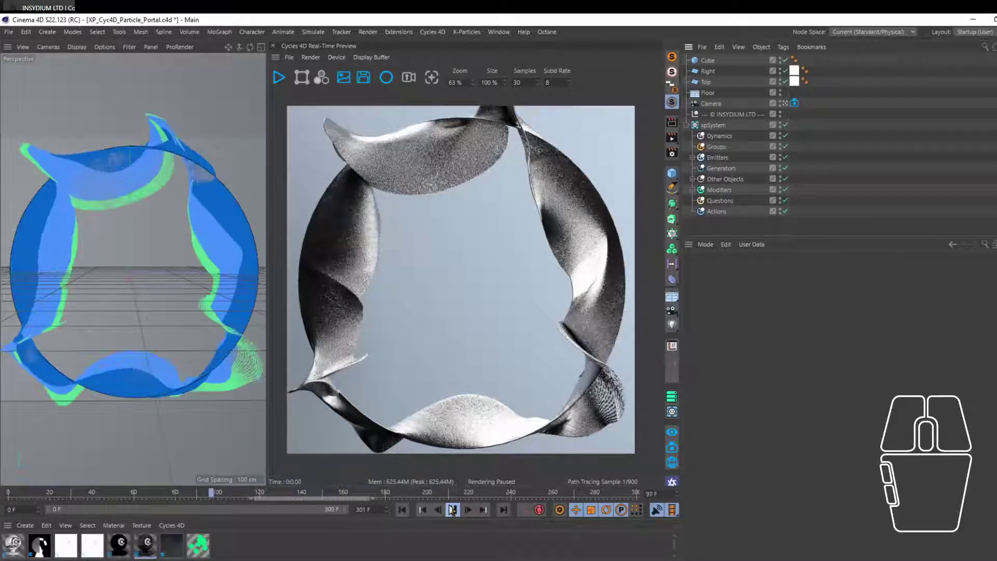
click(452, 510)
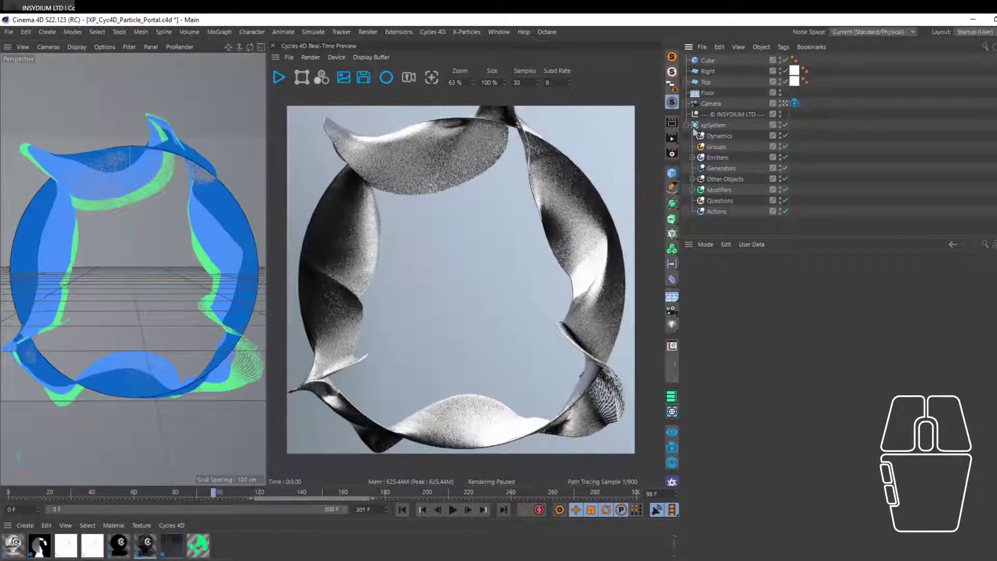
Set the xpEmitter's particle display color mode to Single Color.
click(691, 157)
click(725, 167)
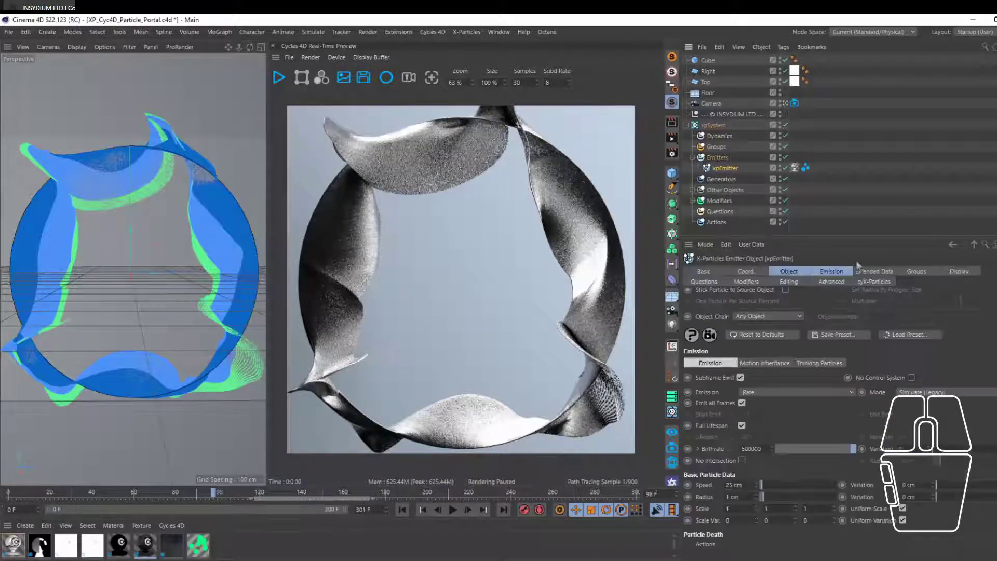
click(940, 272)
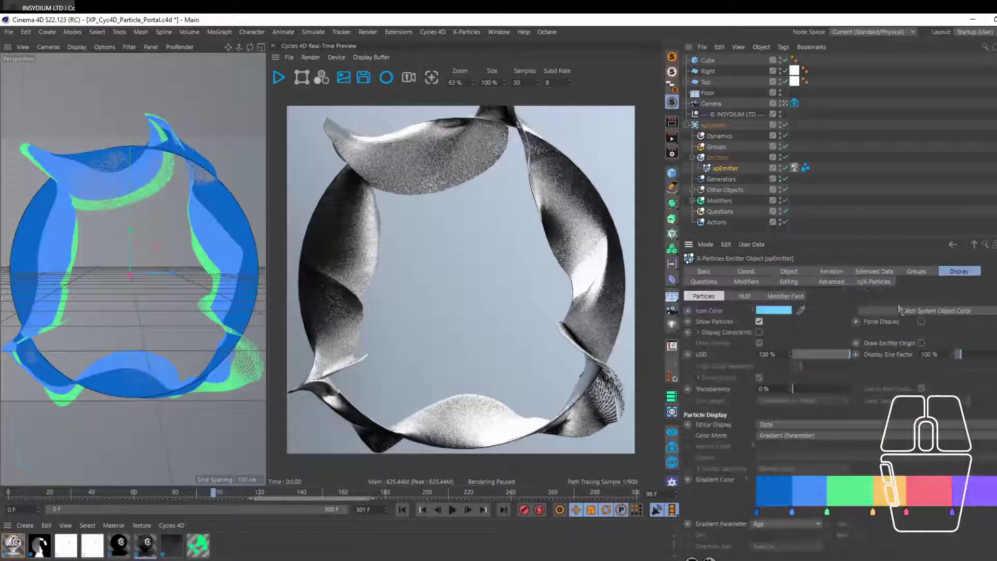
click(768, 436)
click(780, 454)
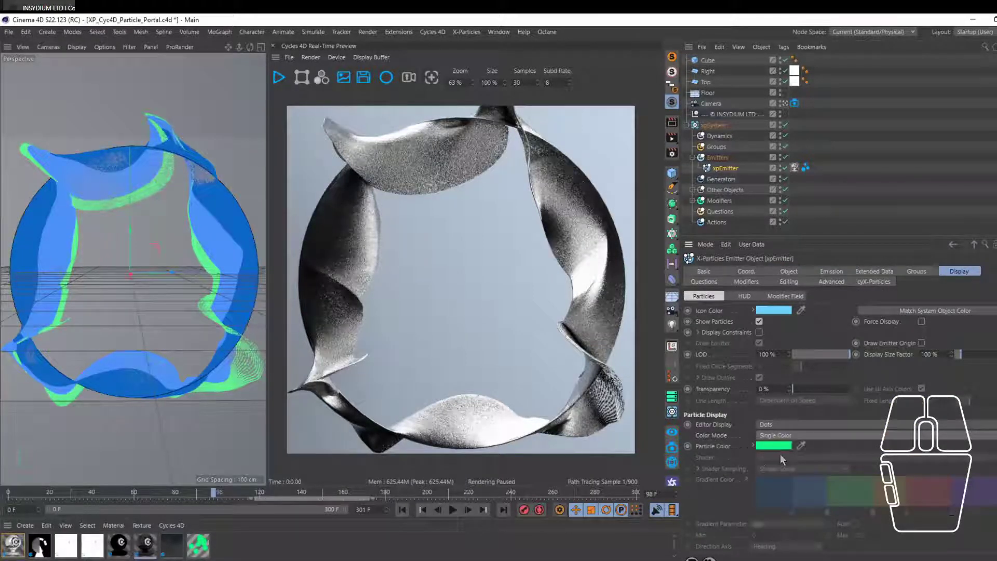
Replay the simulation from frame 0 to frame 264.
click(402, 510)
click(453, 510)
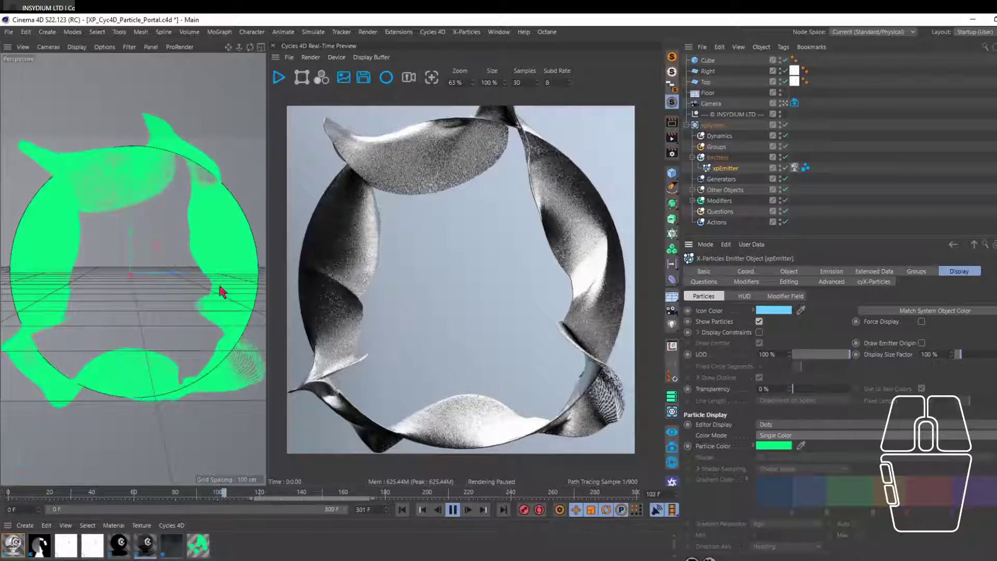
right_click(245, 278)
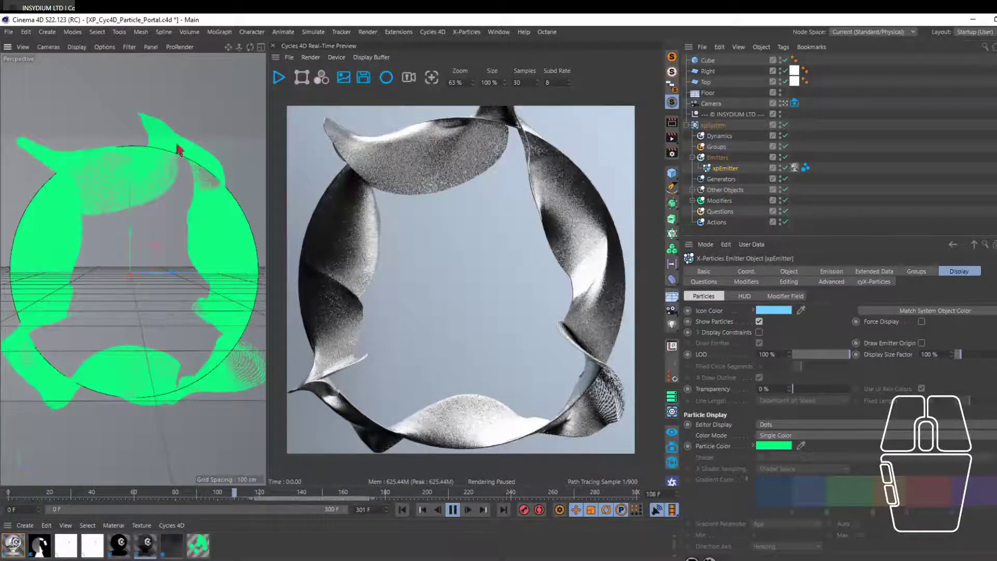
click(231, 179)
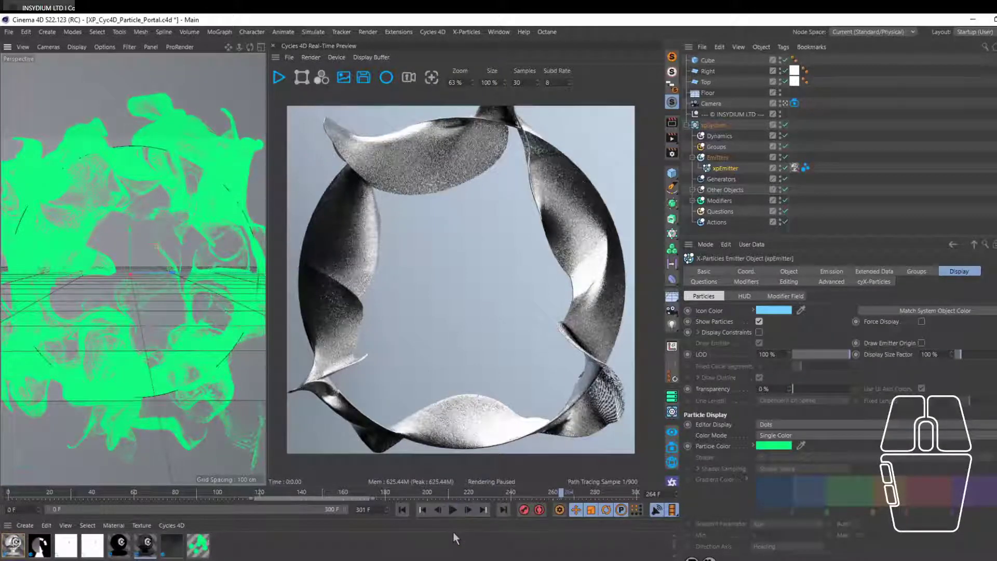
Save the scene and resume the real-time preview render of the dense particles.
key(ctrl+s)
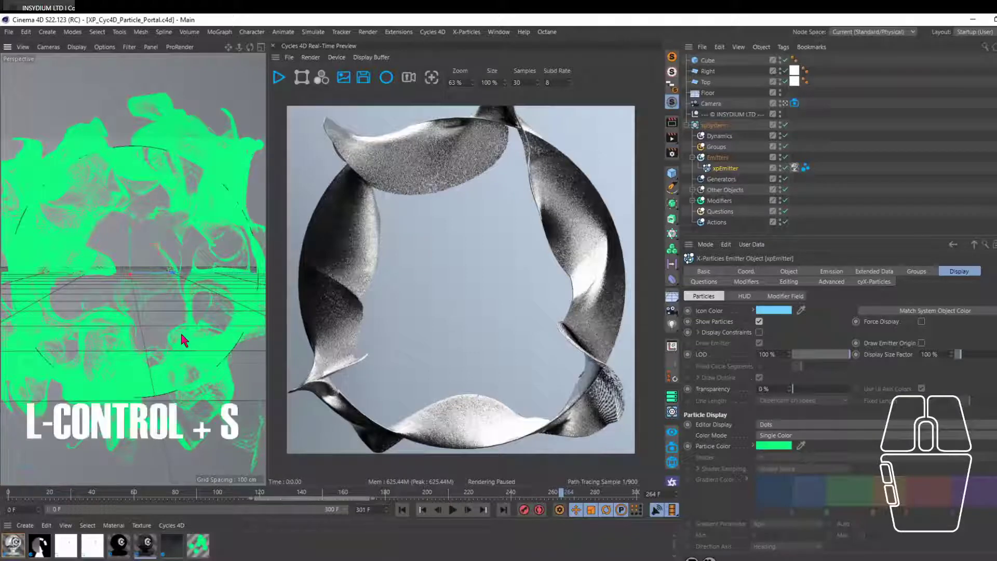
click(278, 78)
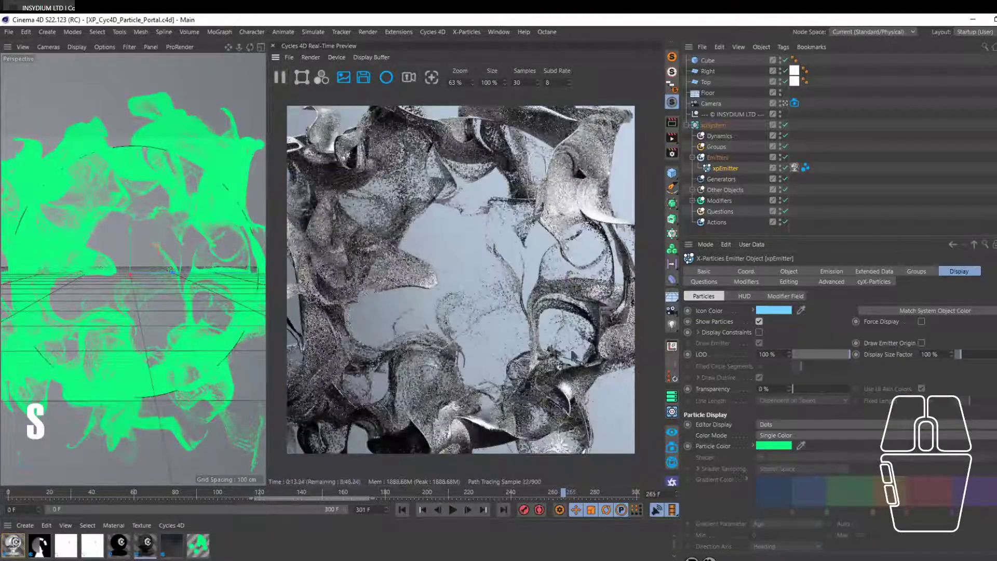